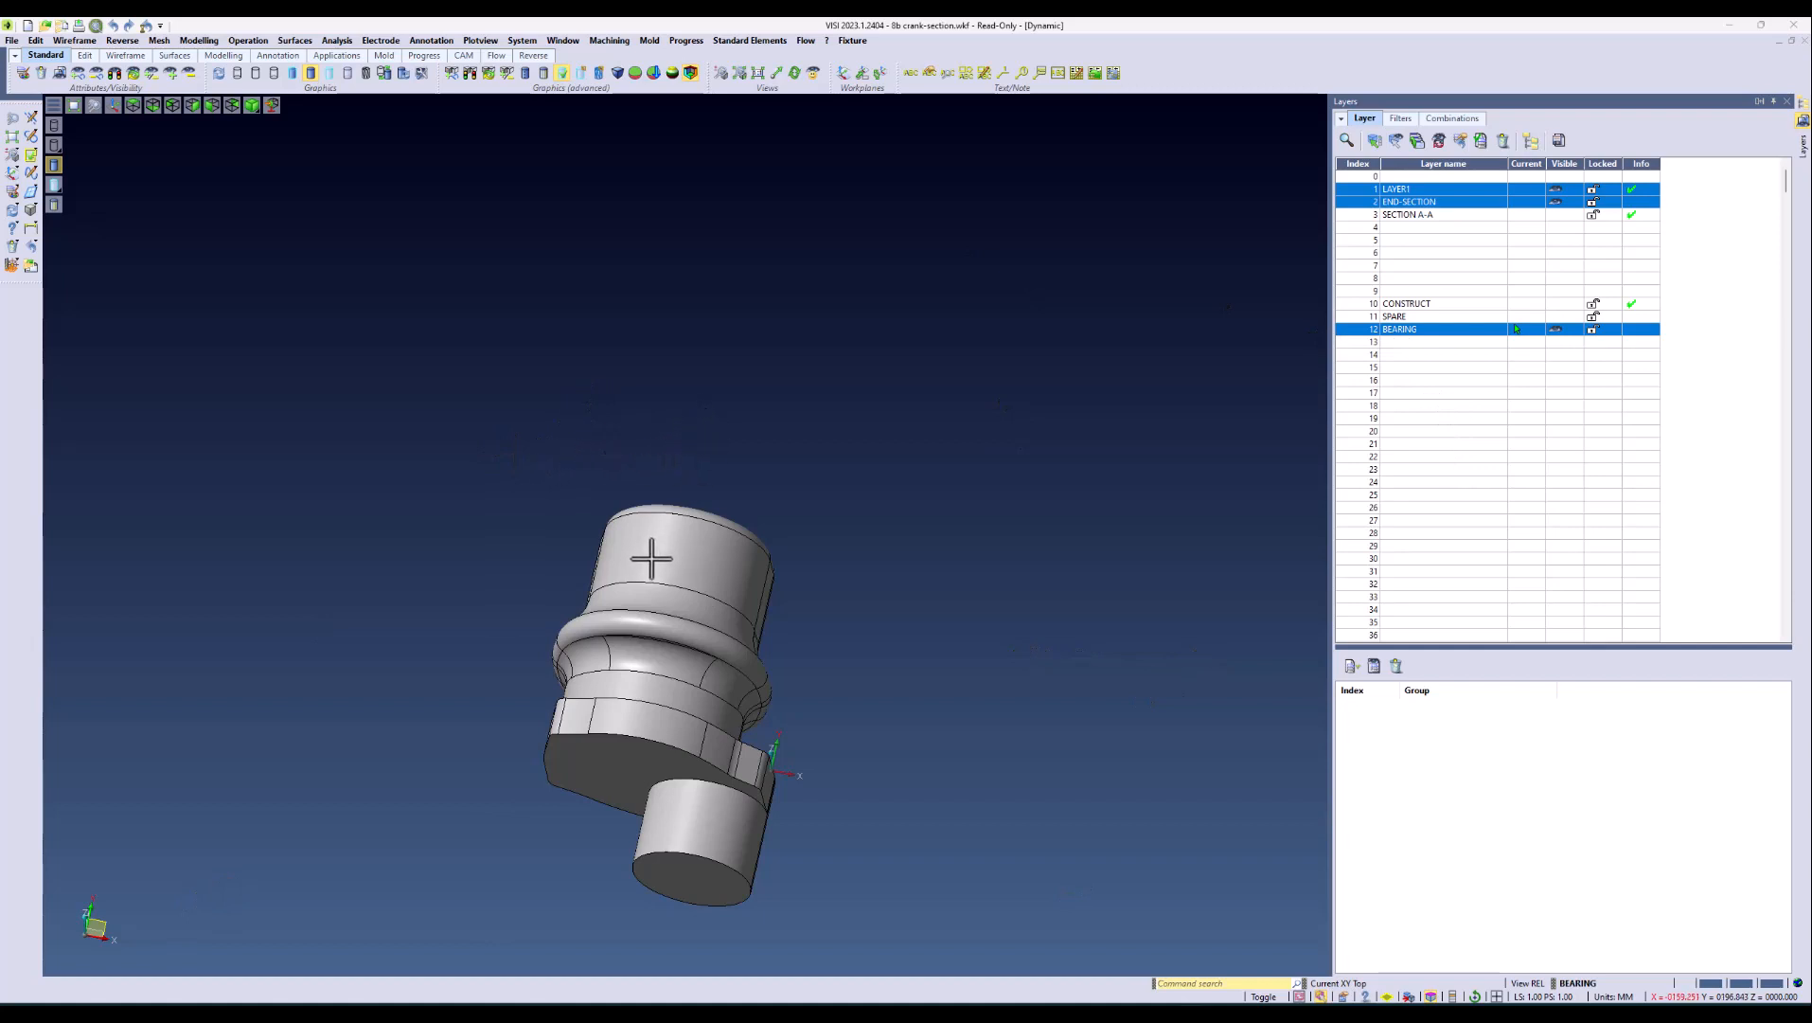
Step: Start a vector text and fill it with the two lines A10005-E and CA75034 copied from the Word document
scroll(688, 439, up, 6)
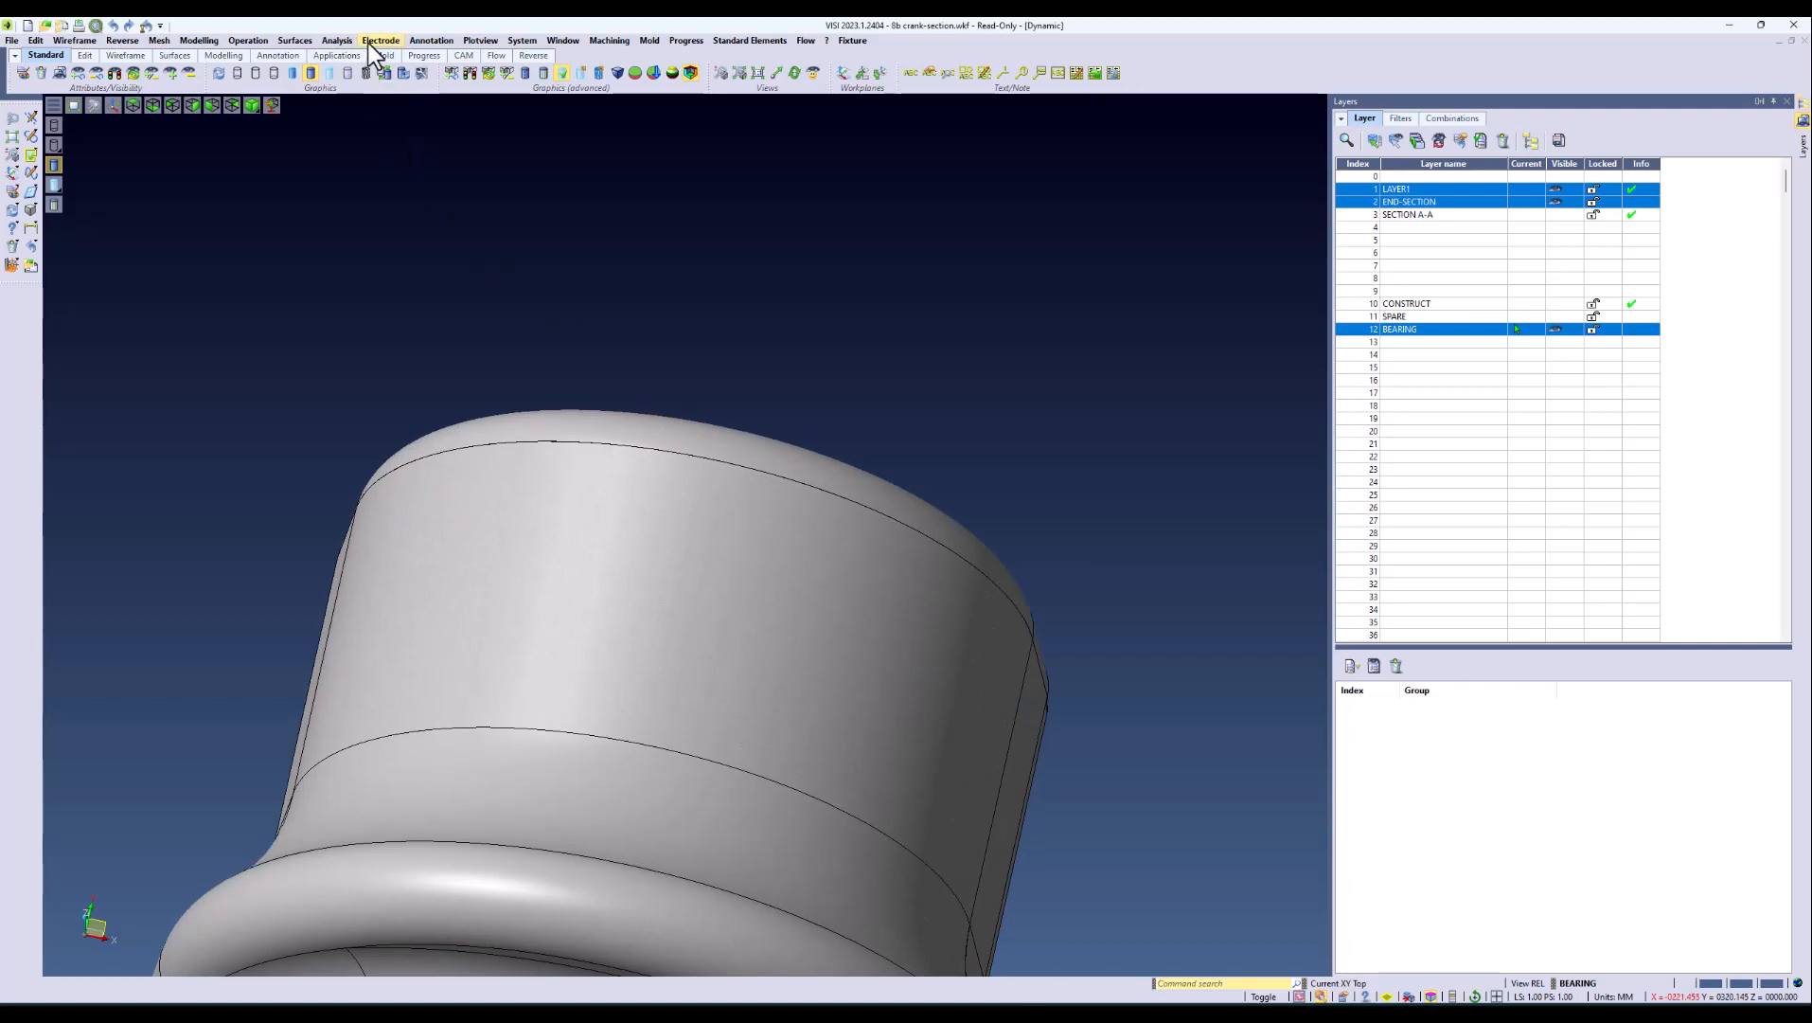
click(435, 41)
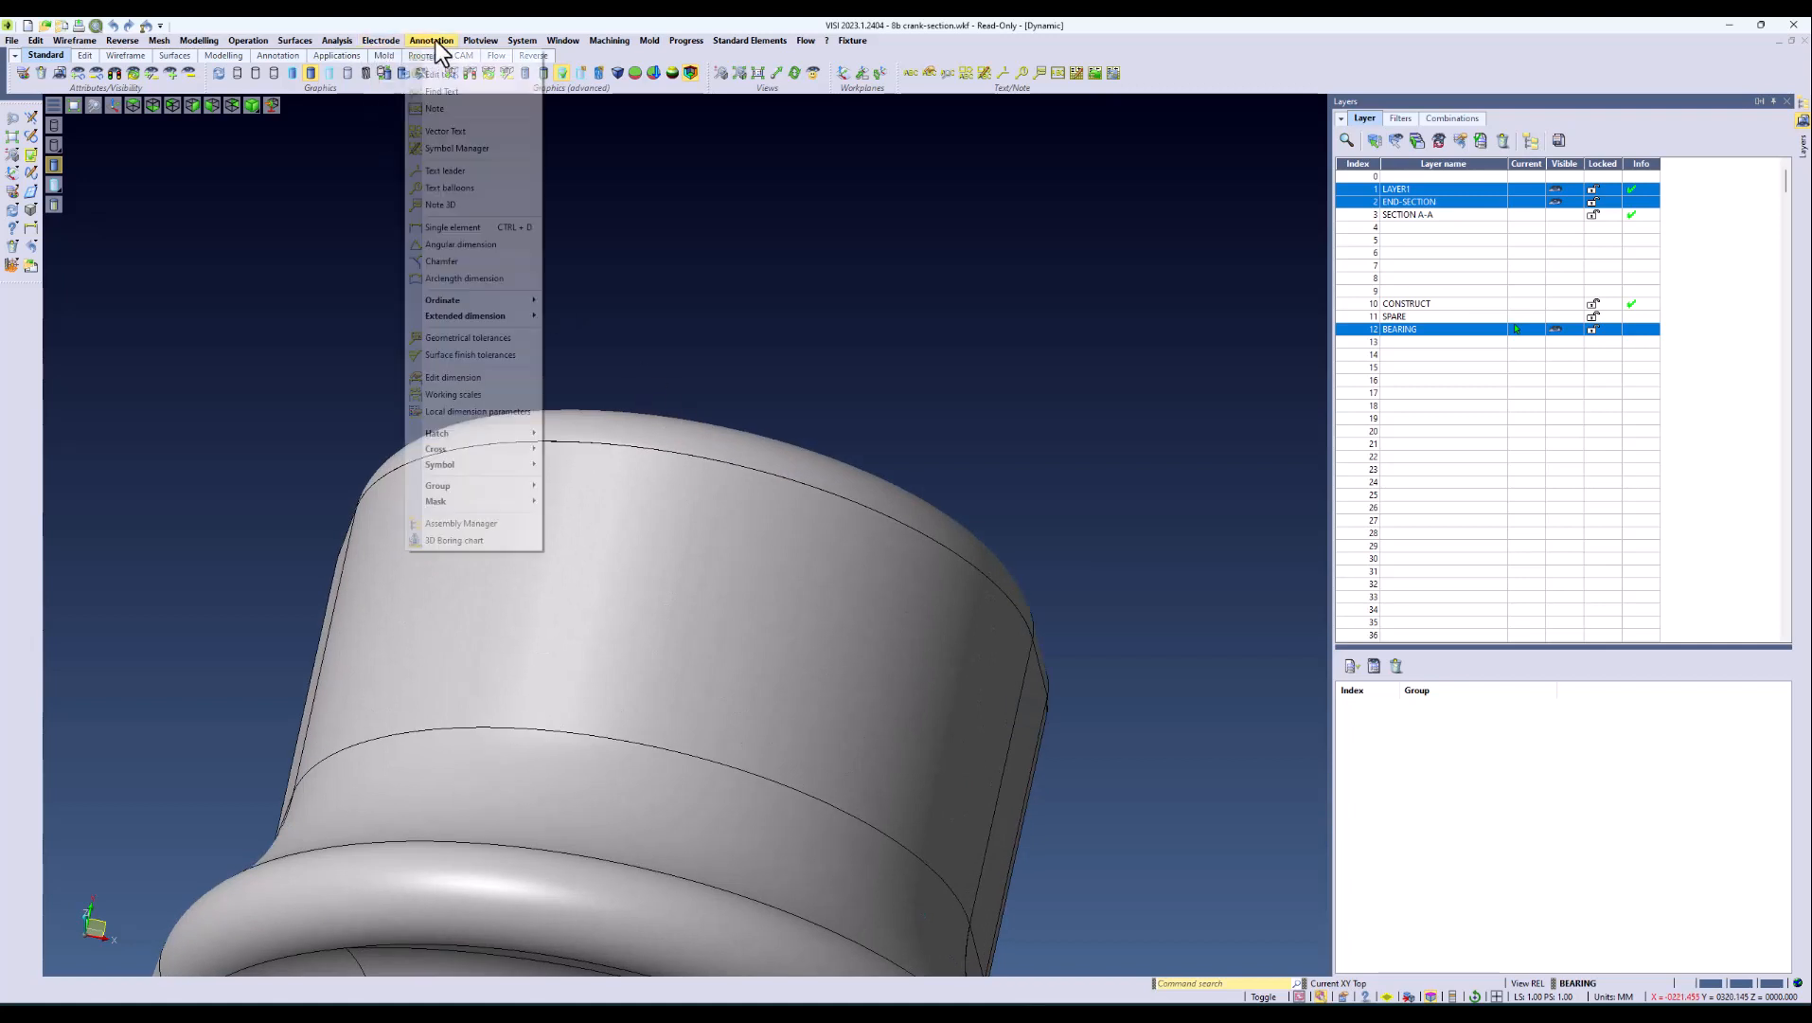
click(445, 131)
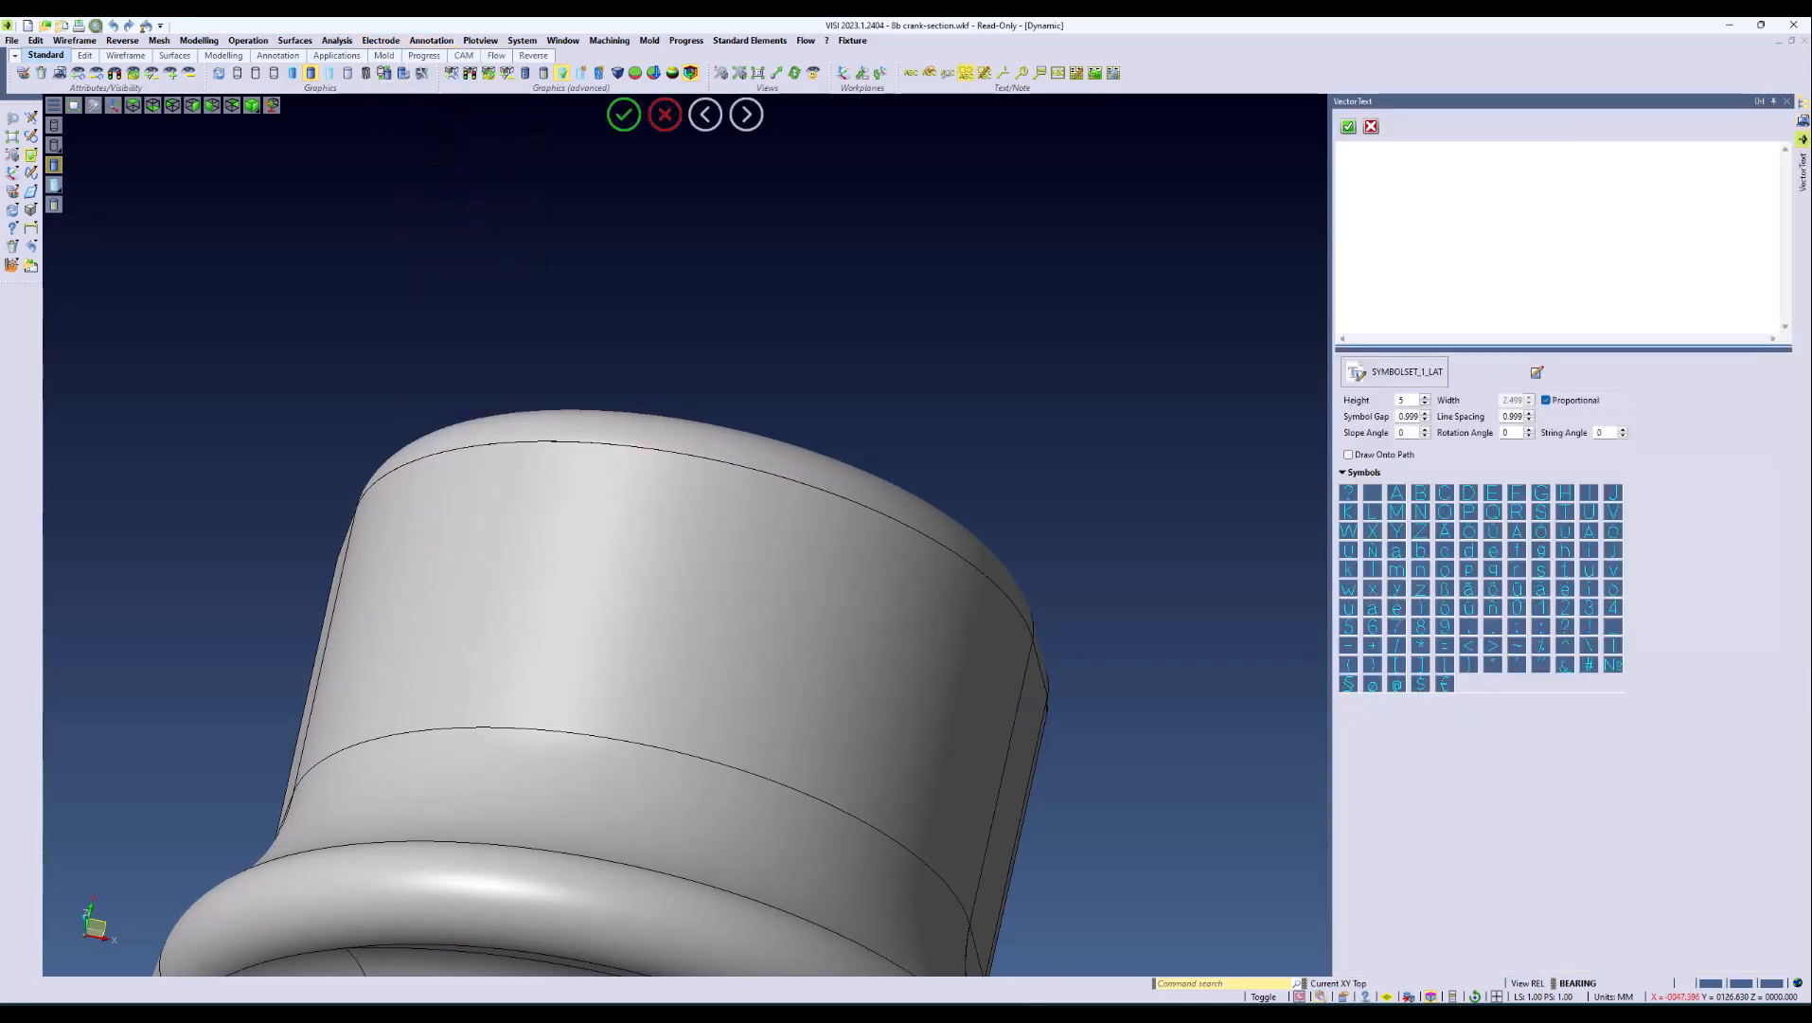
click(1156, 1012)
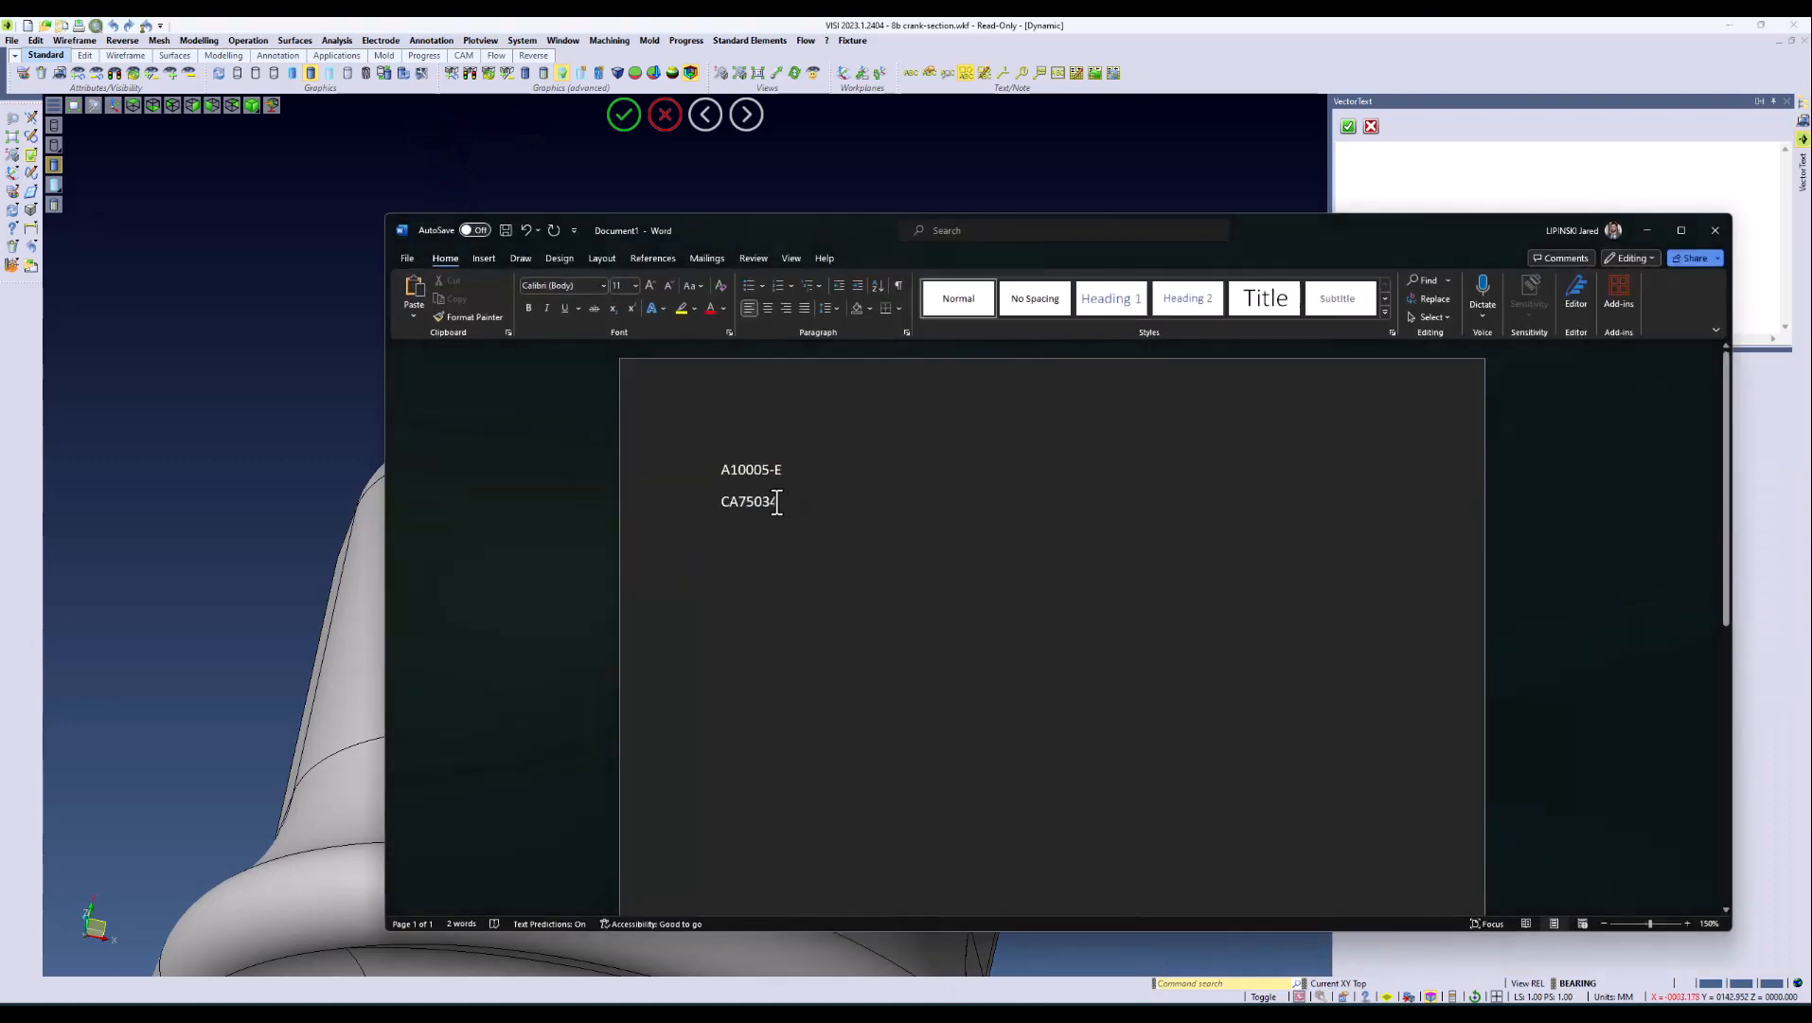
drag(776, 503, 705, 465)
right_click(738, 464)
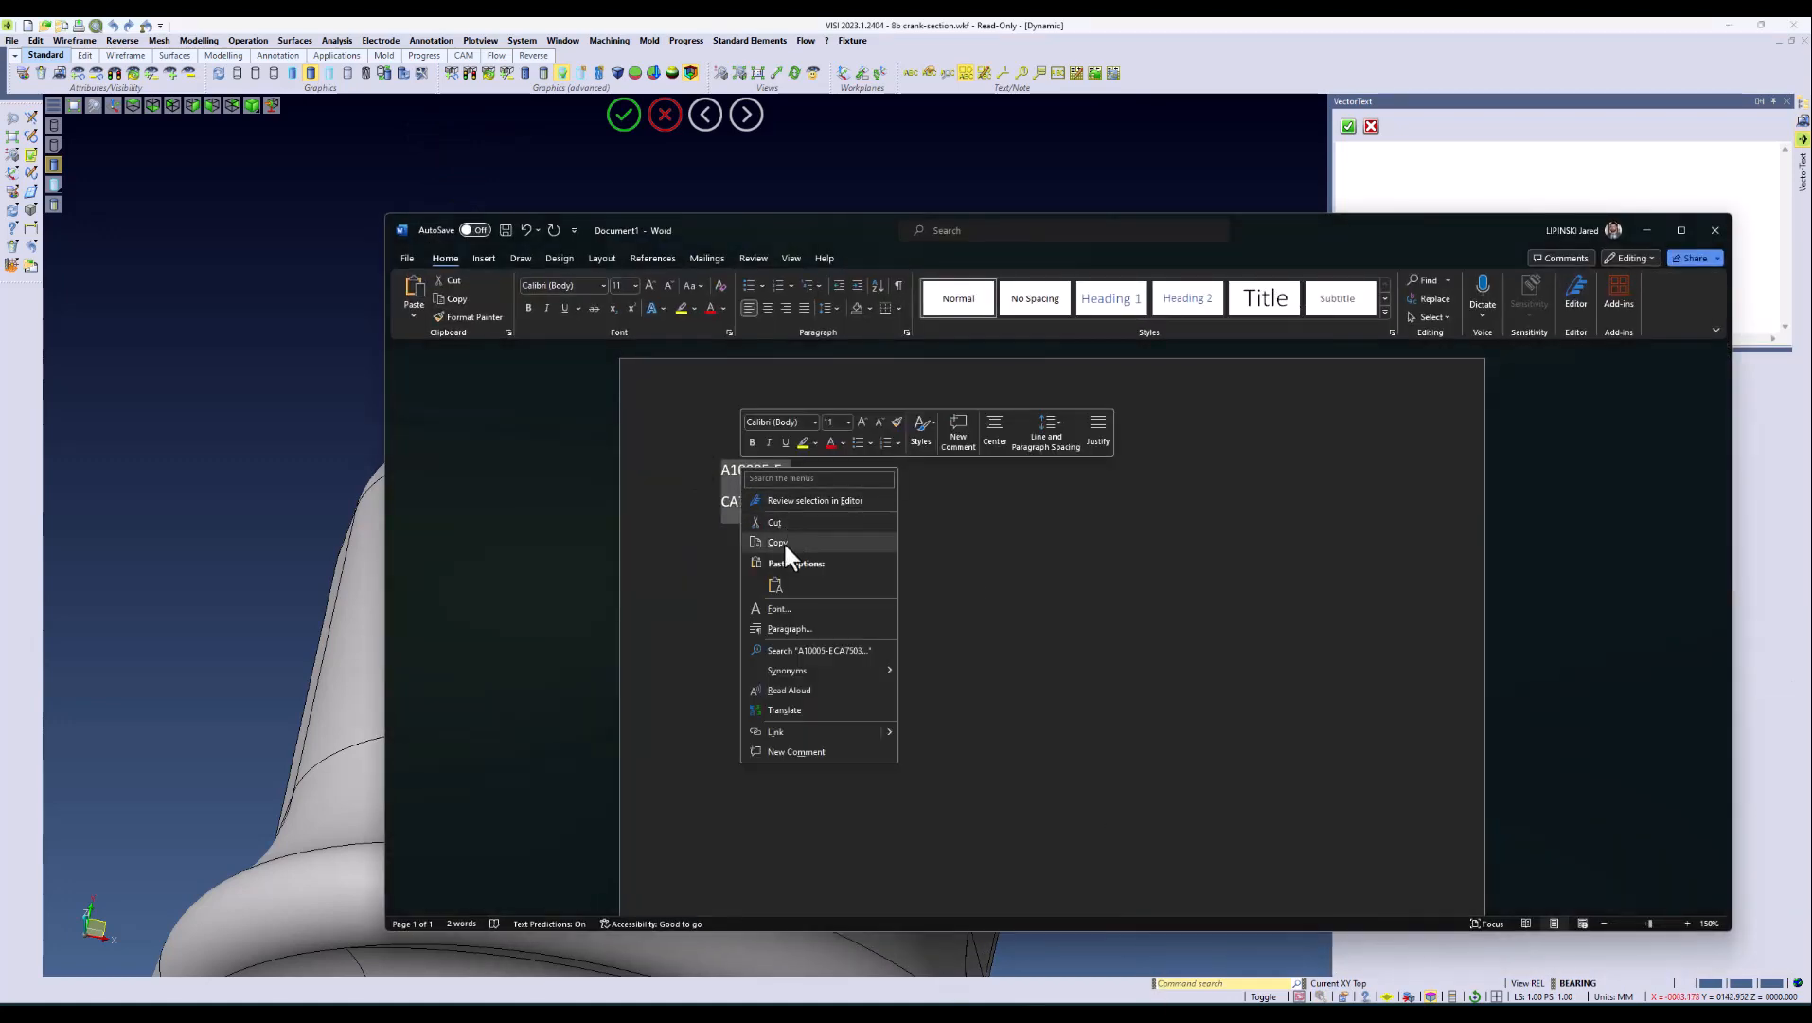
click(784, 541)
click(1386, 151)
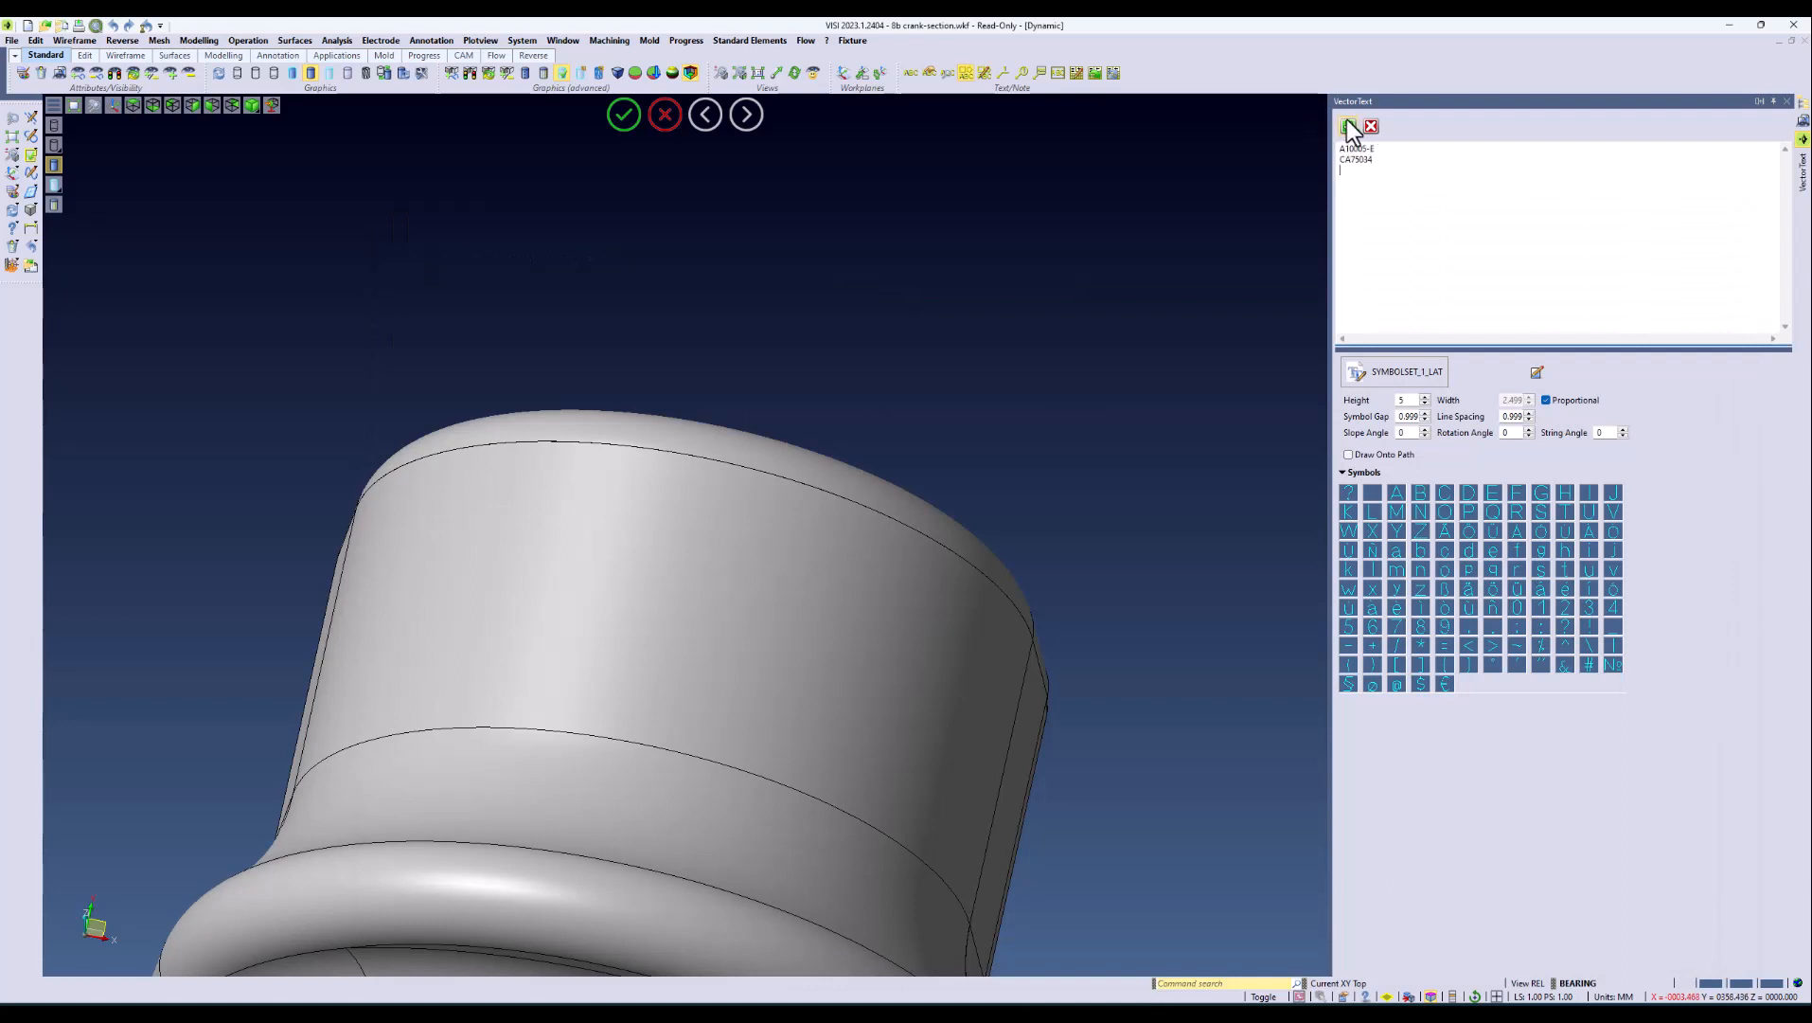
Step: Place the vector text, 5 mm high, on the crank's large cylindrical face and finish the text command
click(1348, 127)
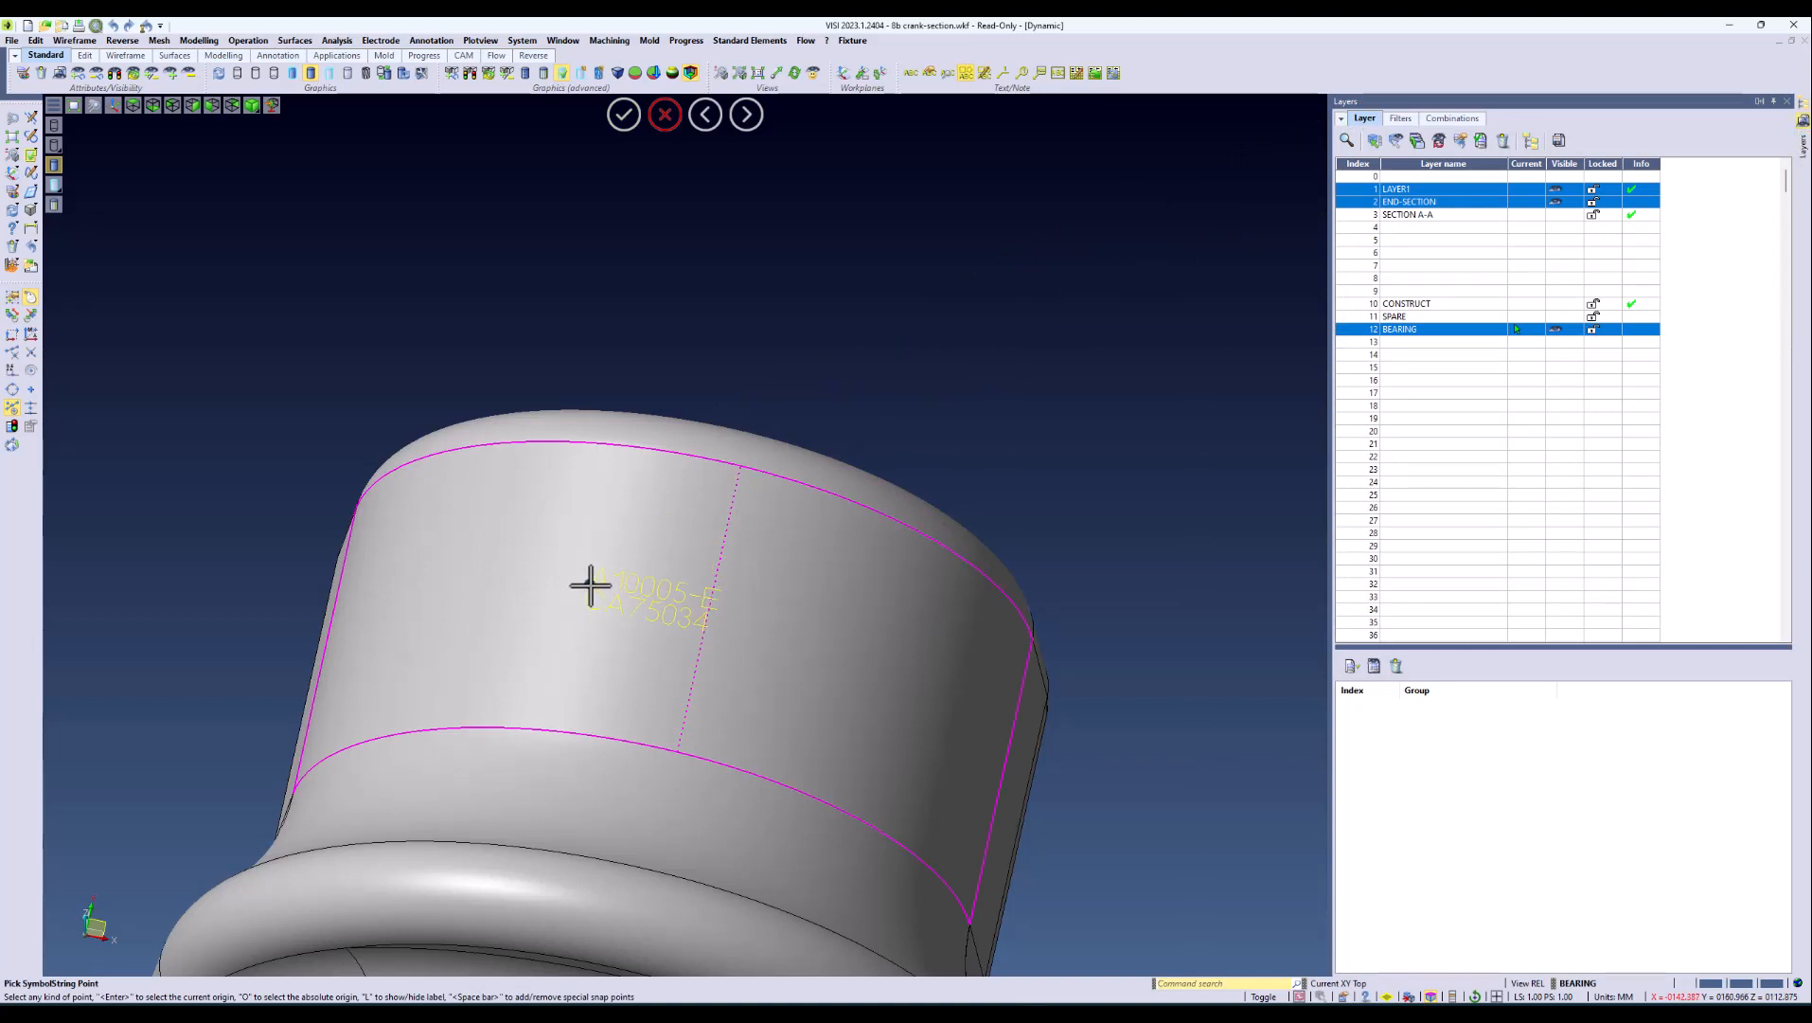
click(592, 583)
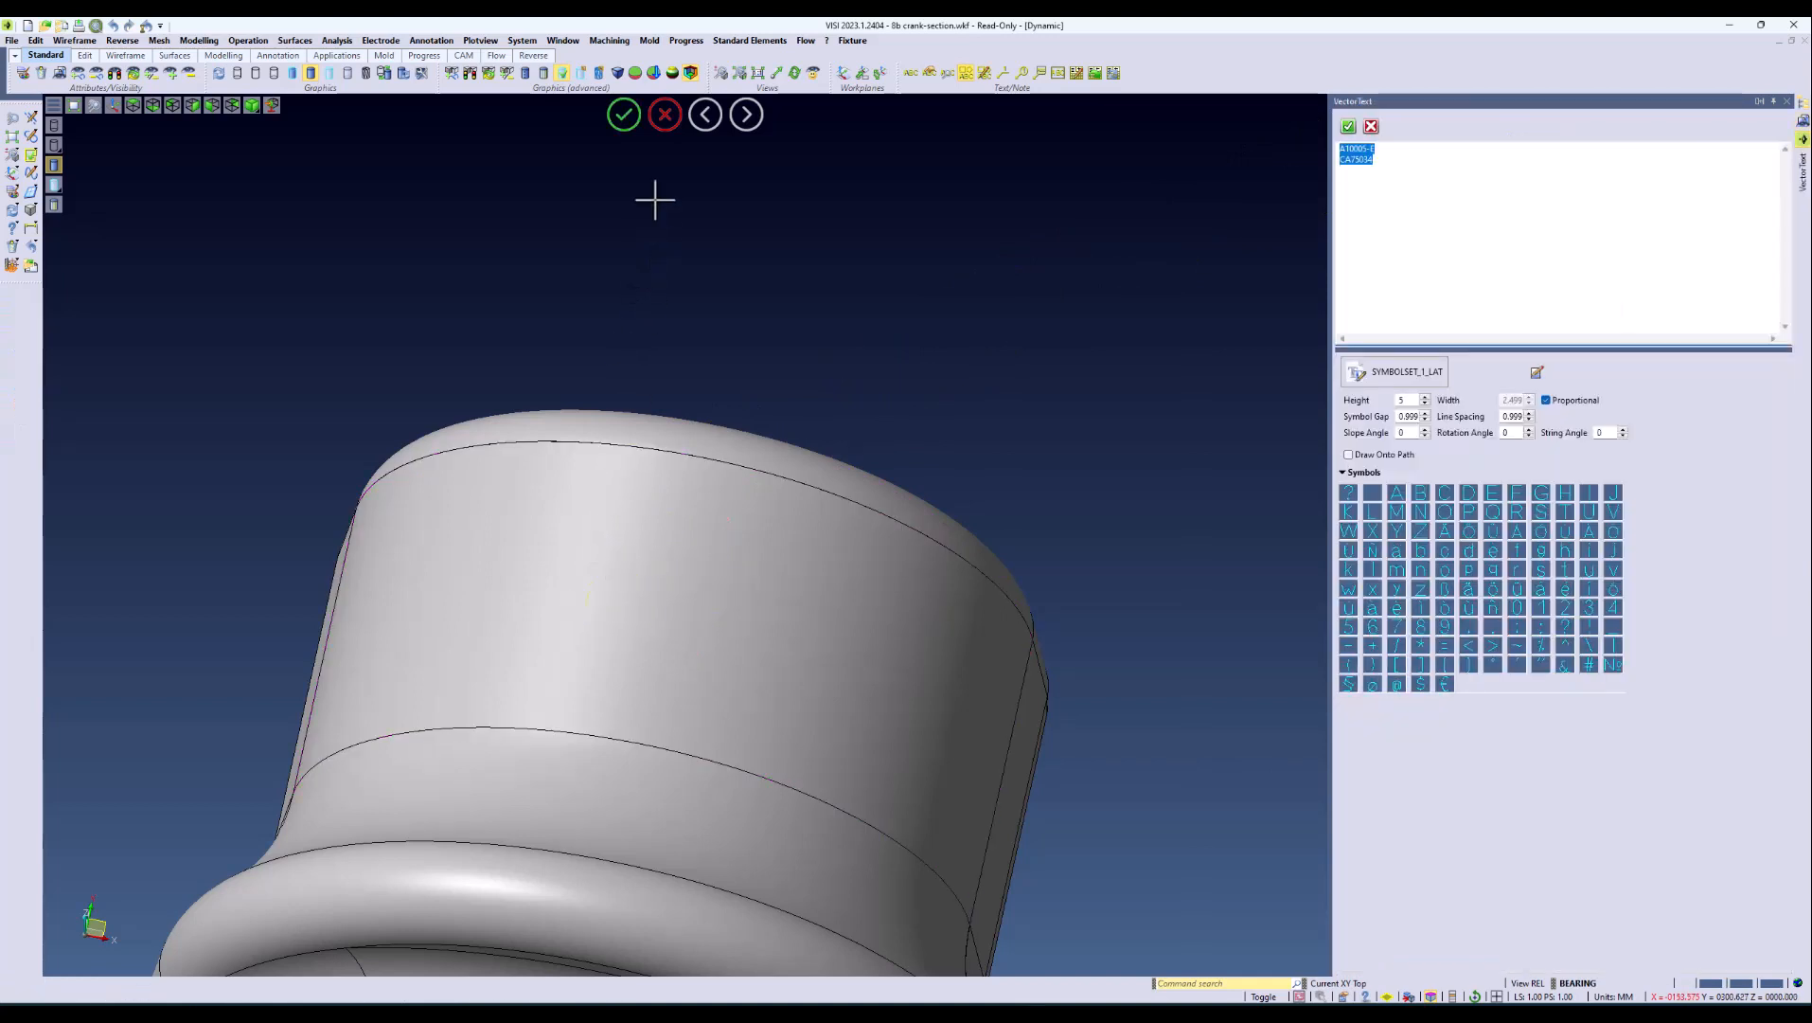
click(665, 115)
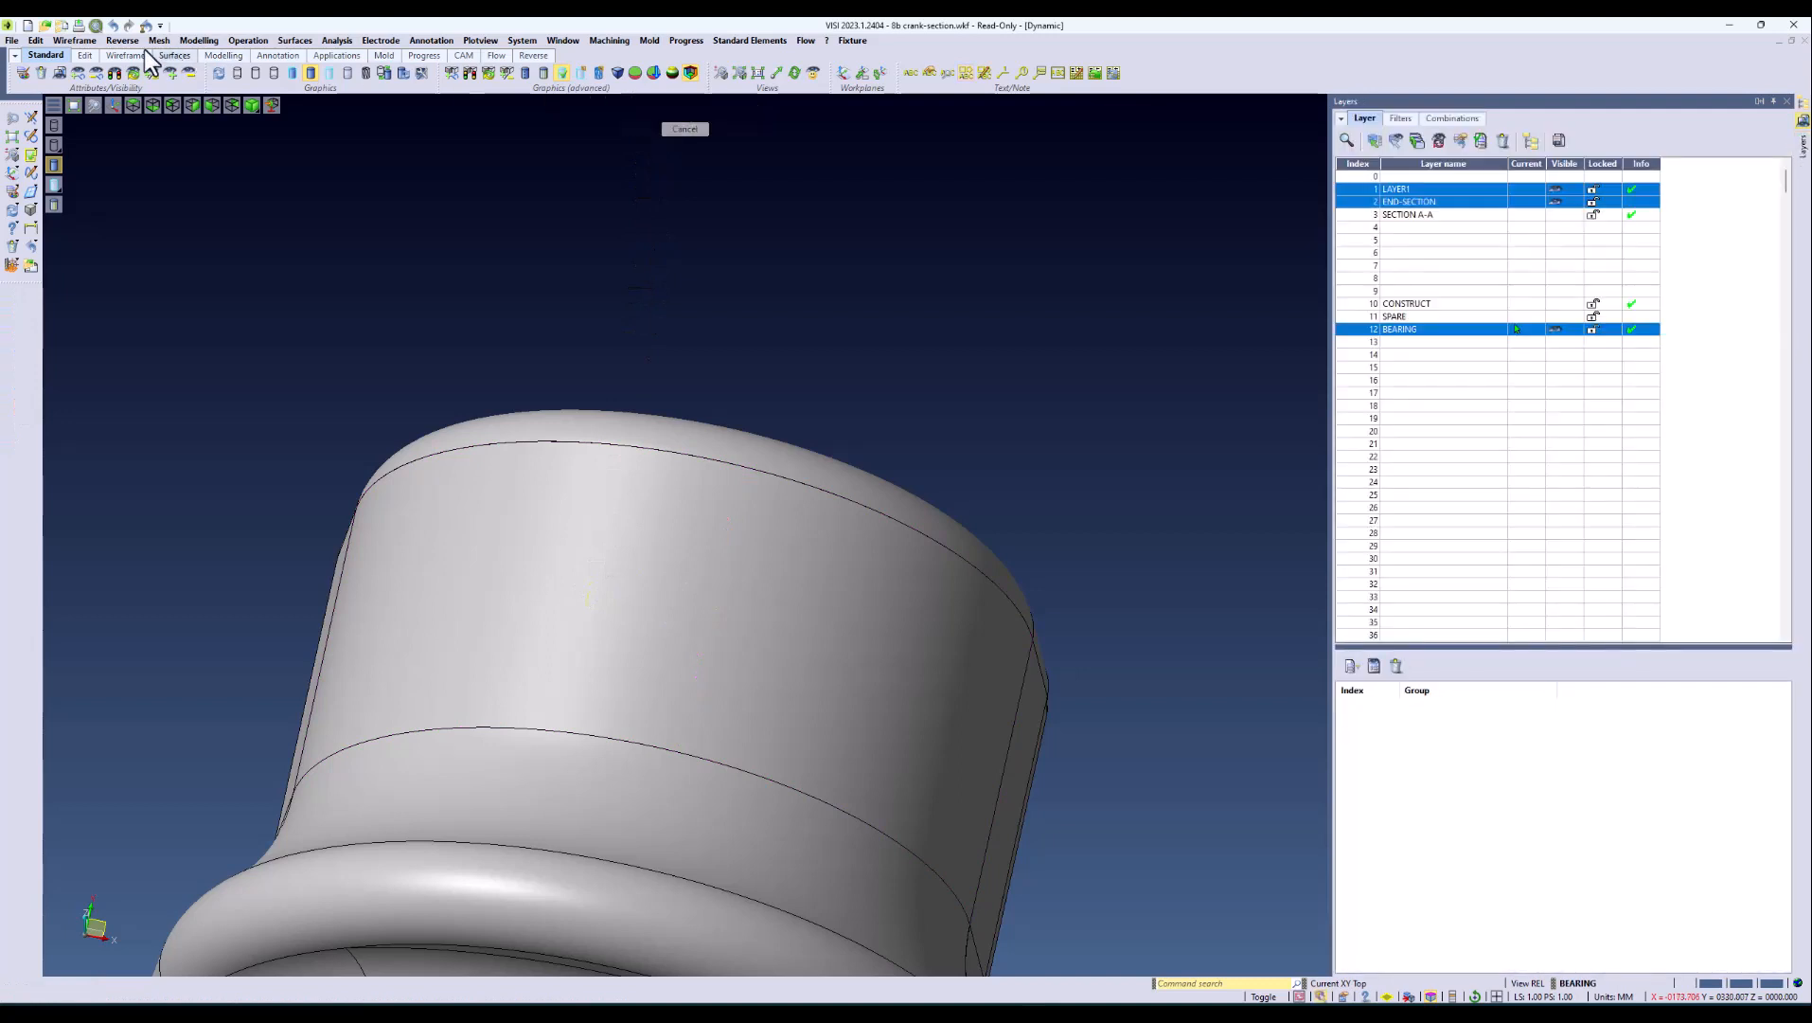
Step: Project both lines of text onto the crank body, with the direction normal to the body
click(34, 42)
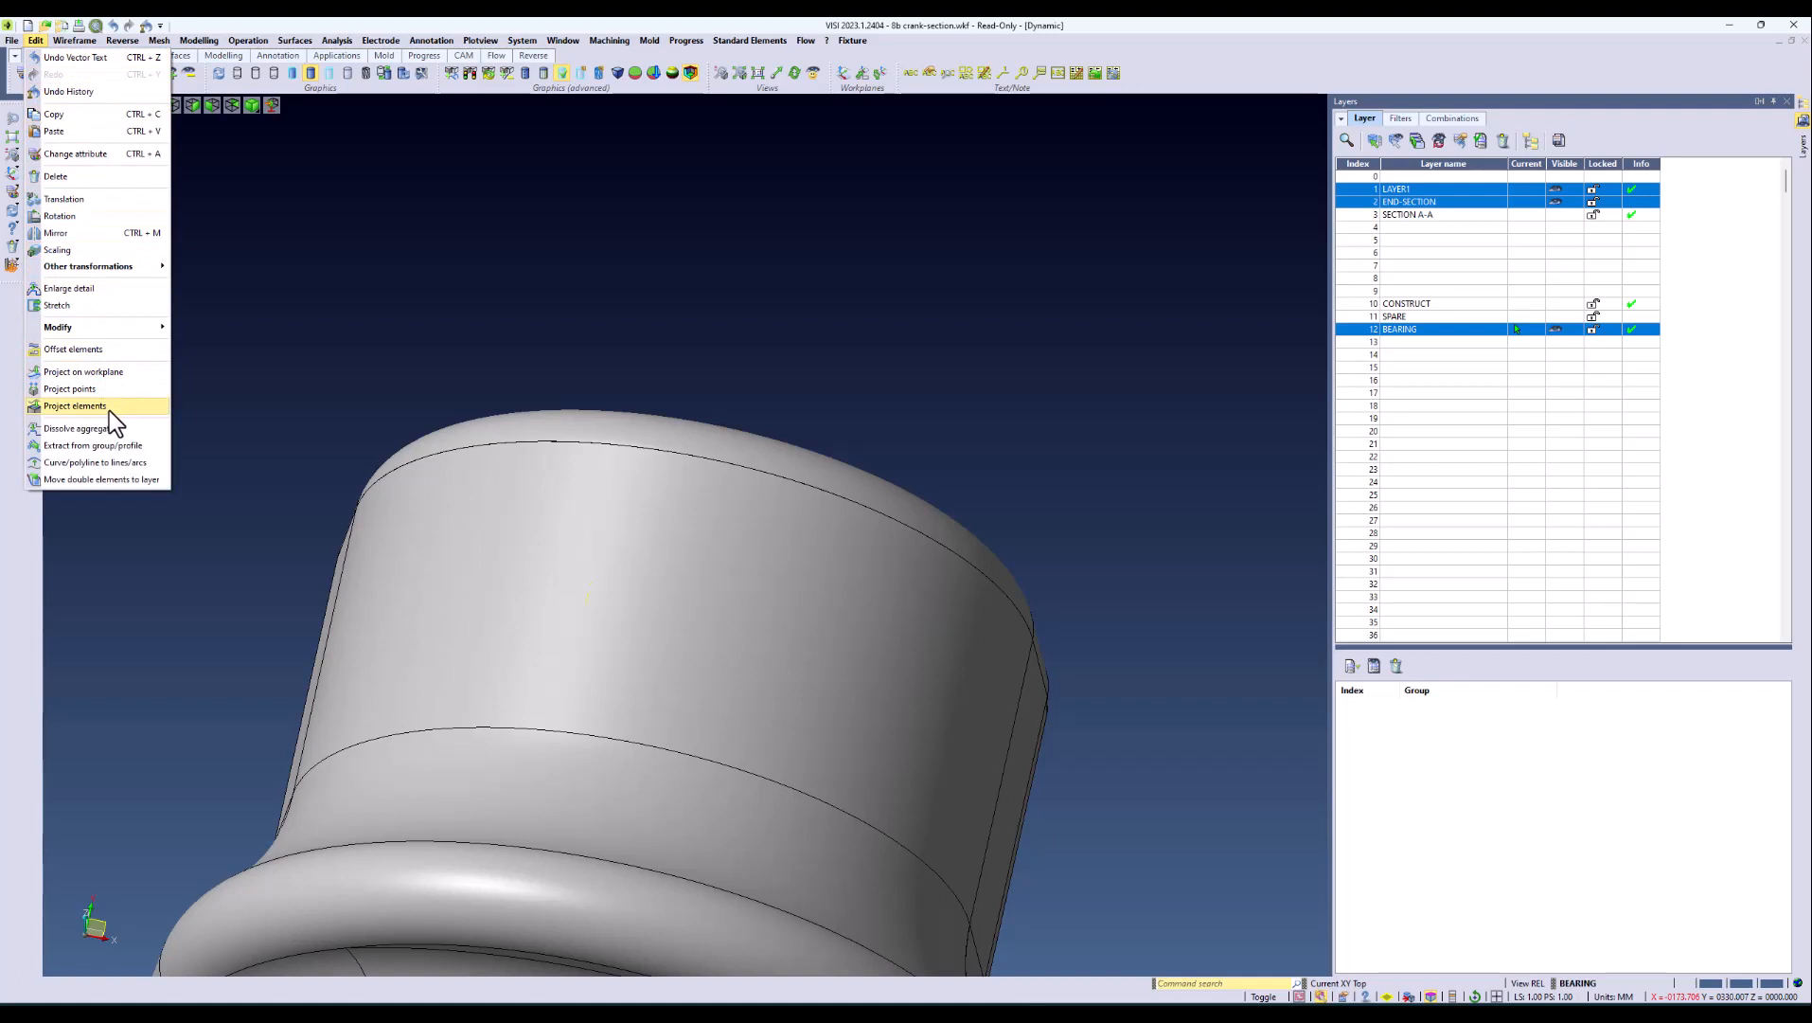
click(74, 406)
drag(514, 522, 936, 751)
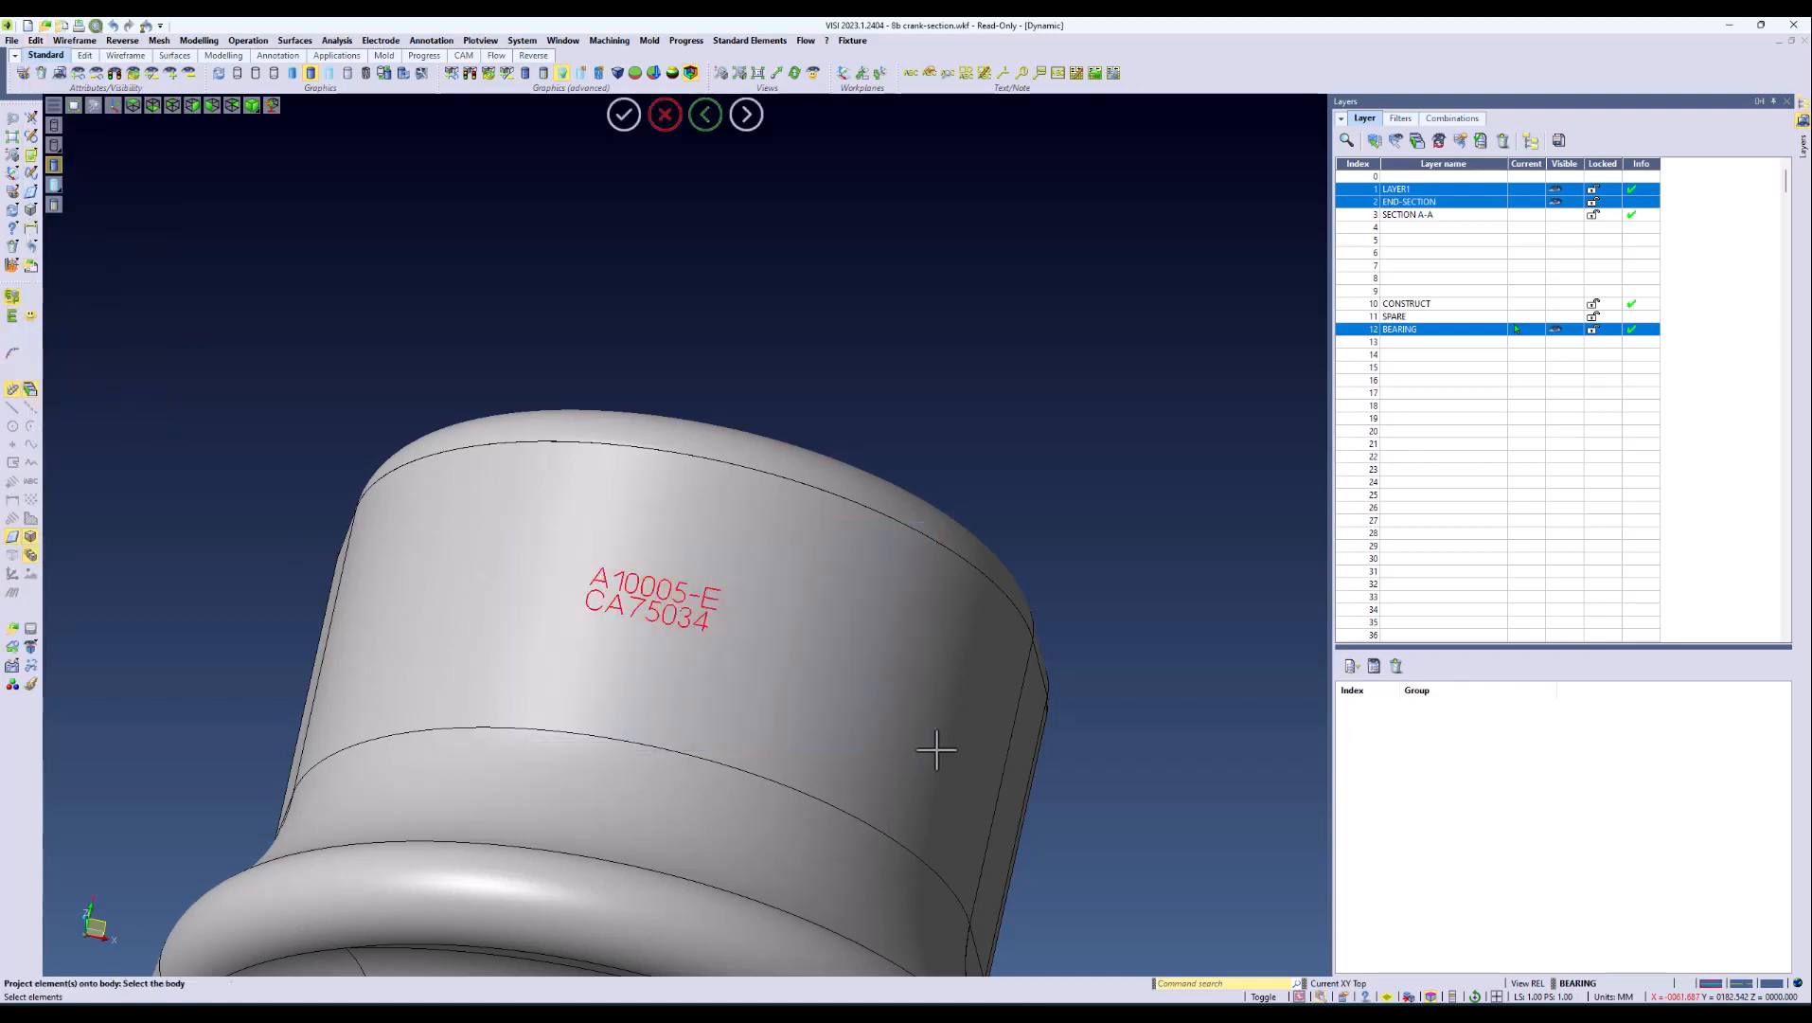
click(823, 573)
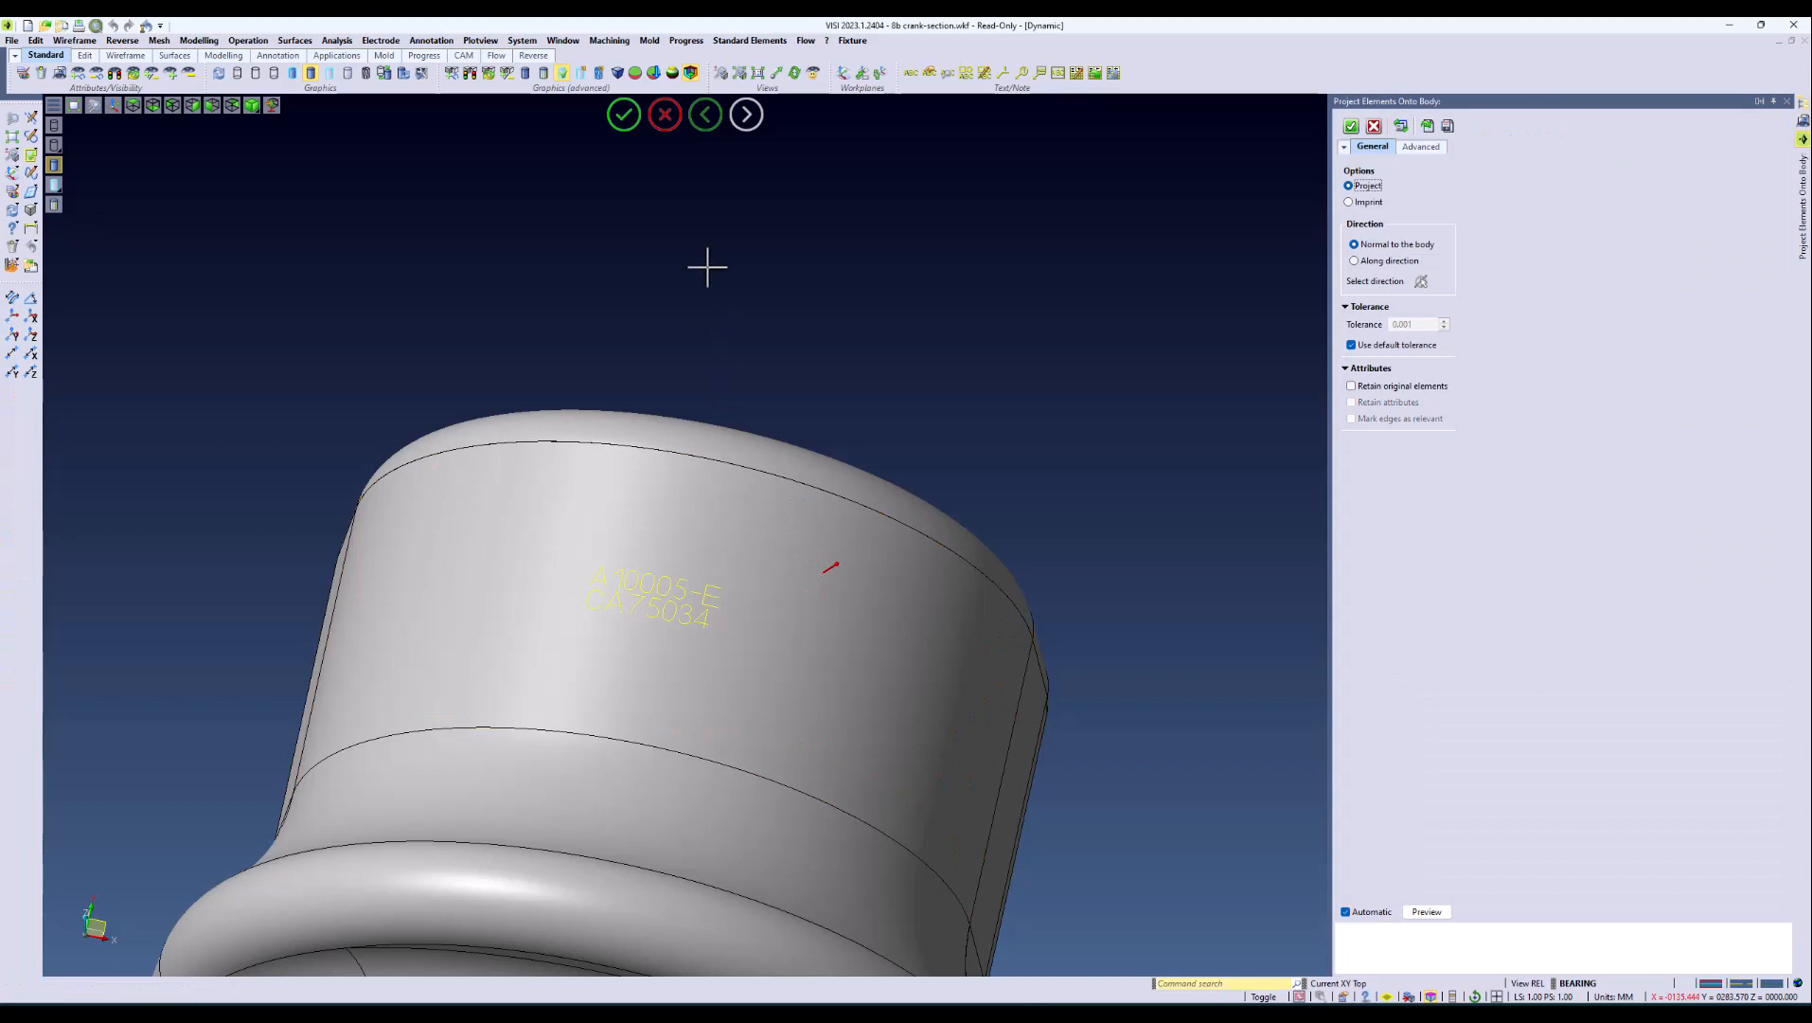
click(618, 115)
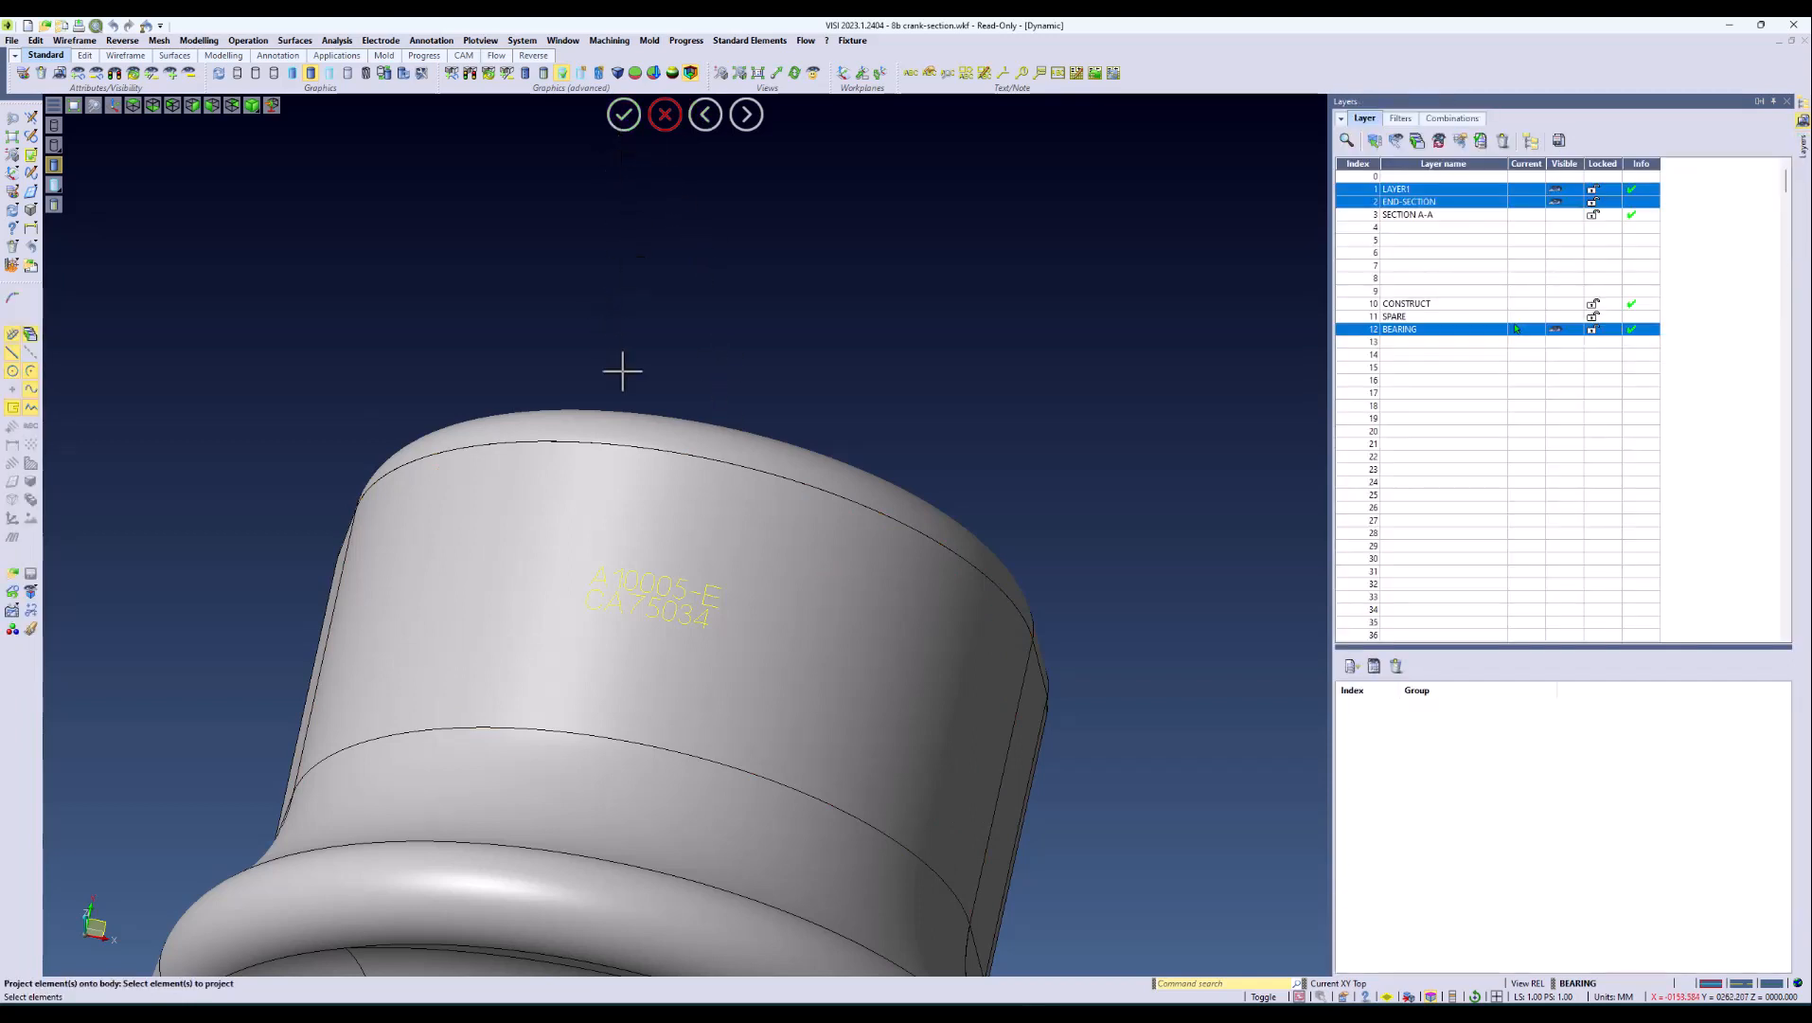
Step: Create solid piped surfaces with a 0.2 mm start radius along all the projected text elements
click(294, 39)
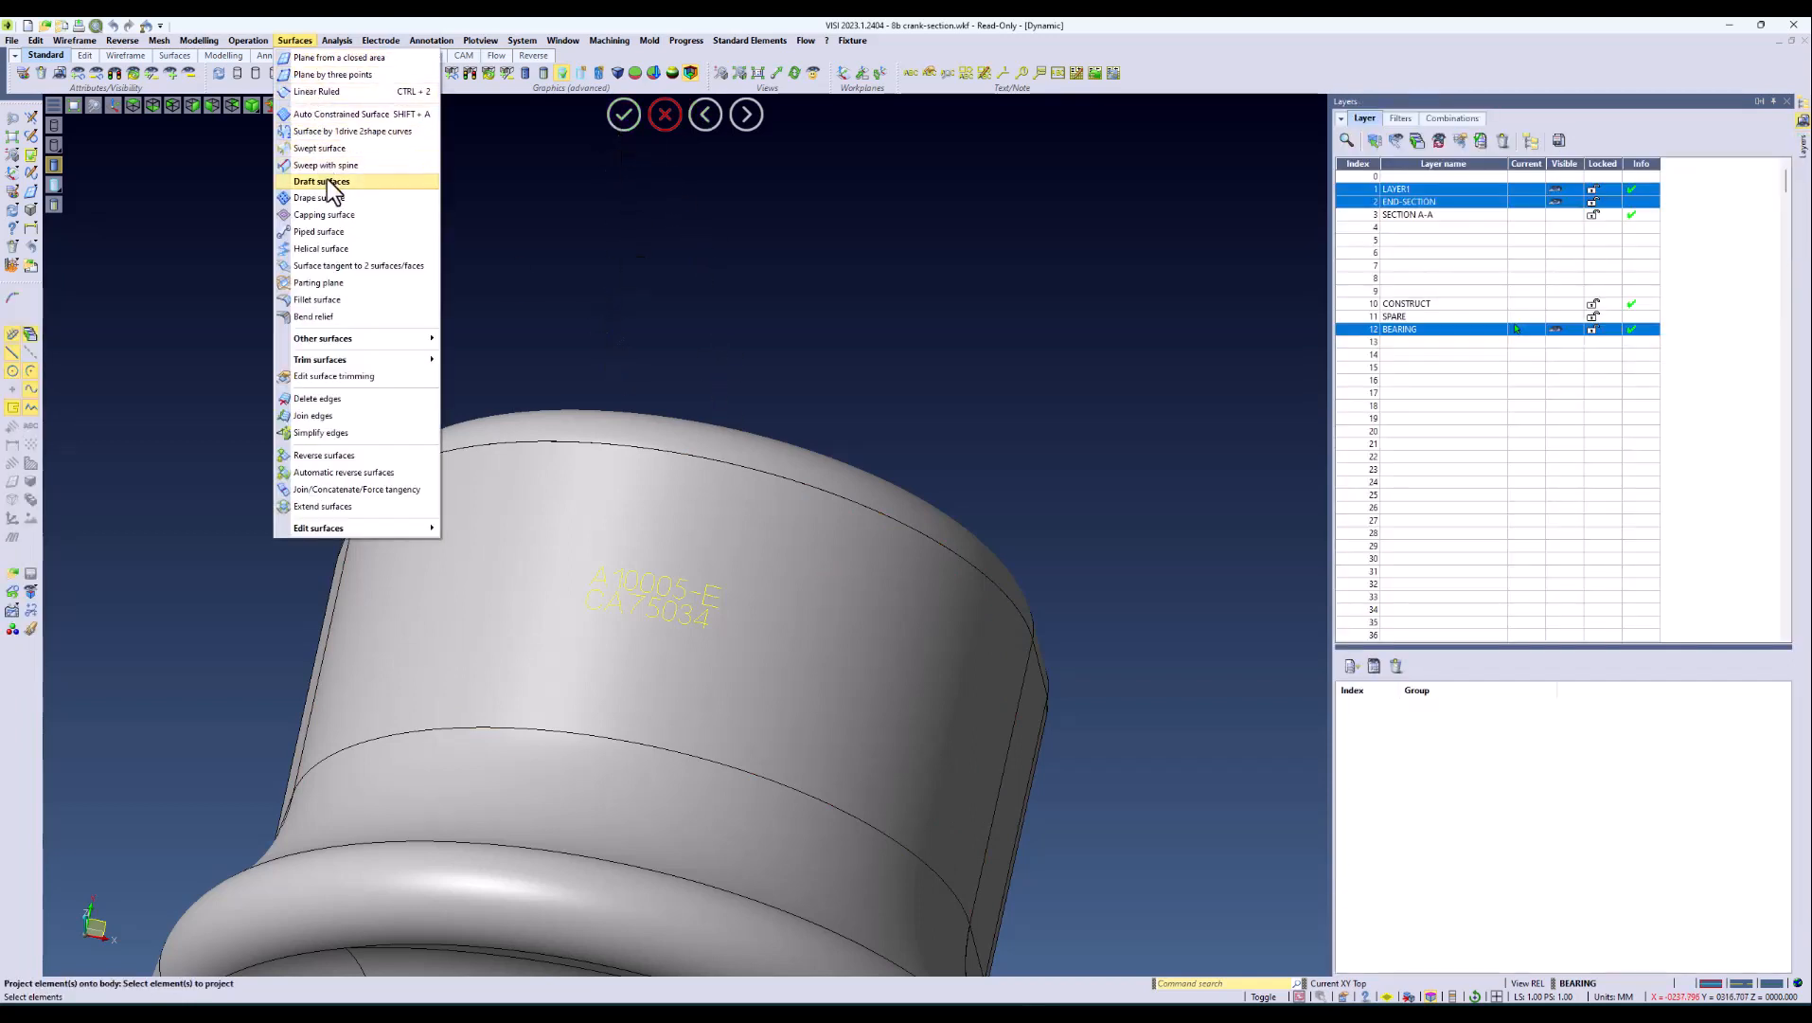
click(331, 233)
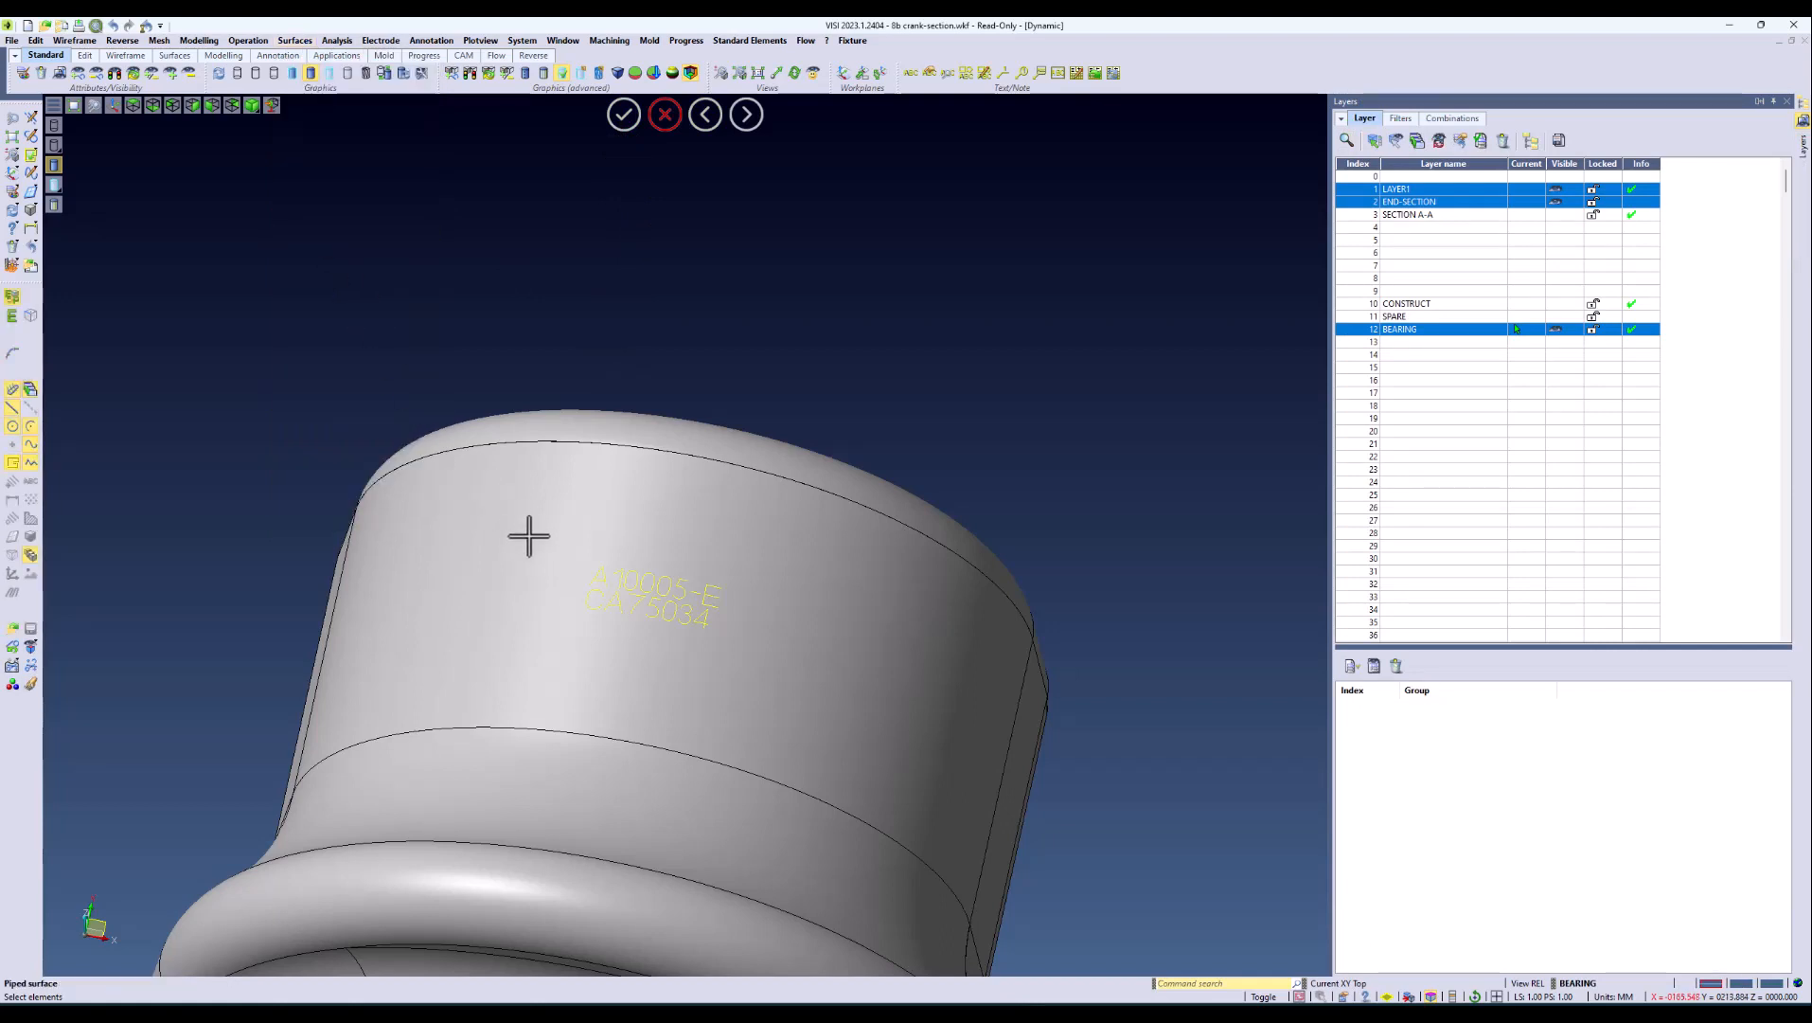
drag(523, 526, 785, 663)
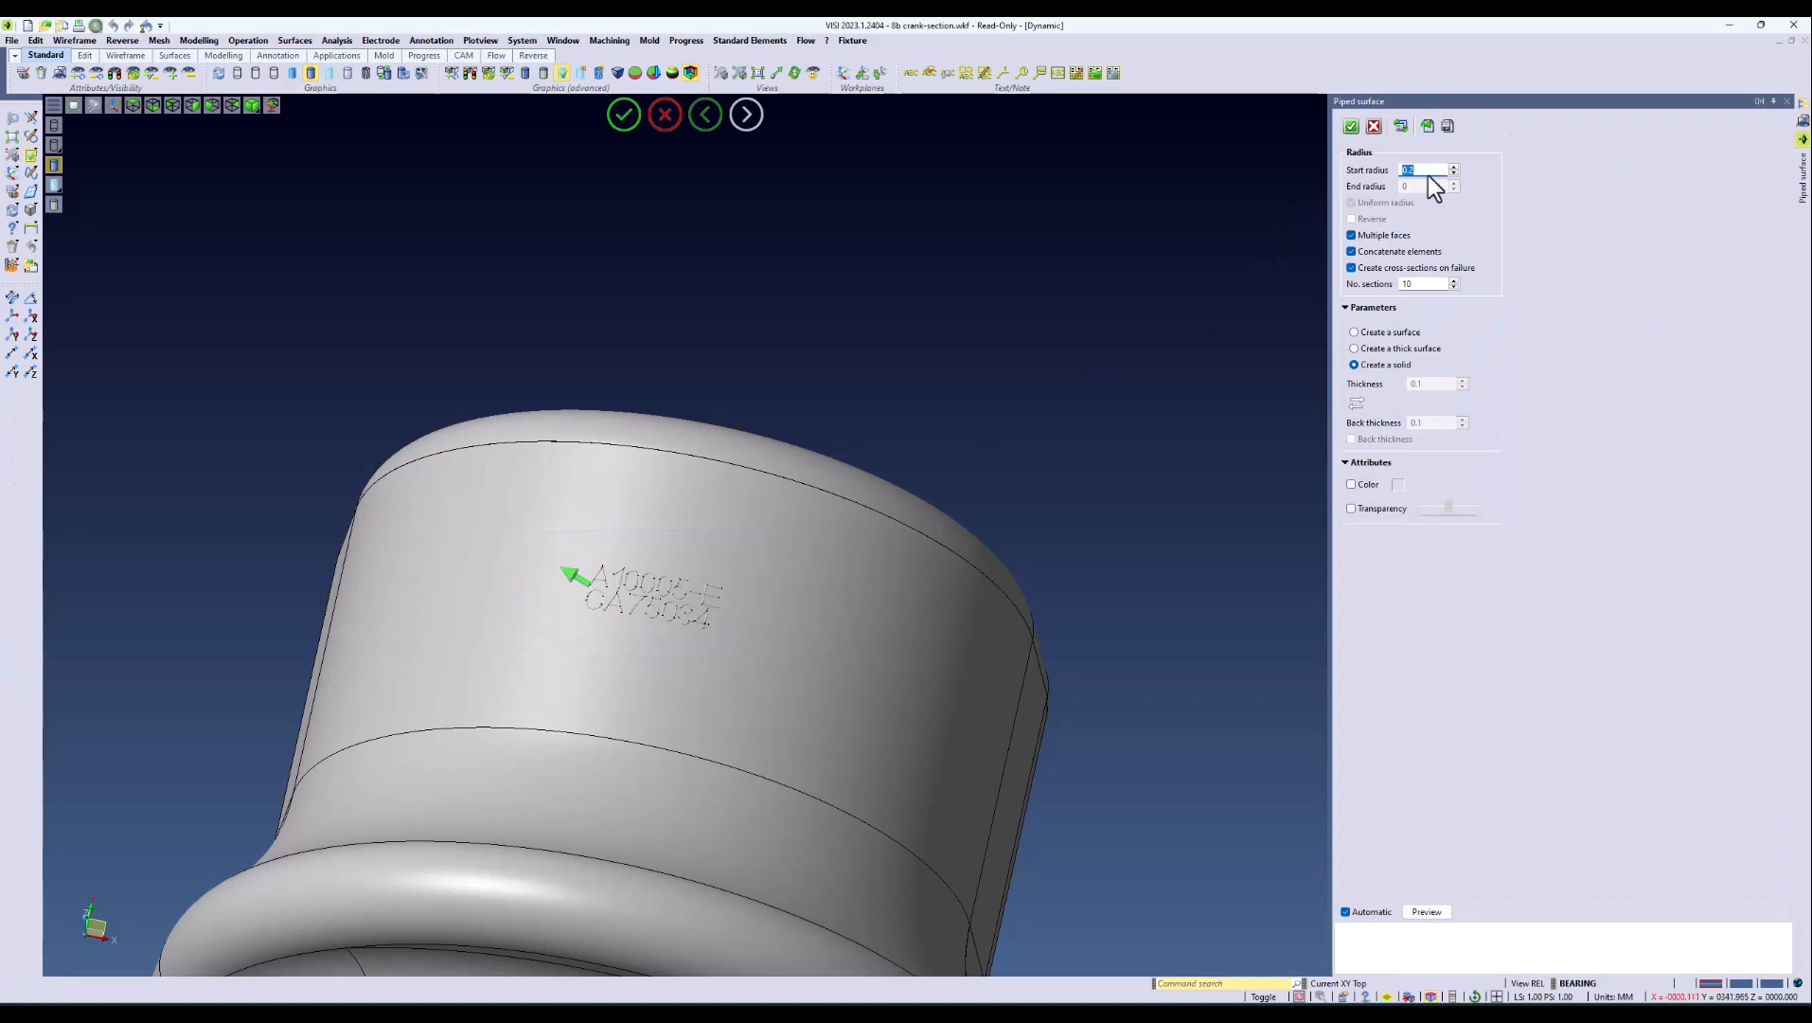
scroll(514, 655, up, 6)
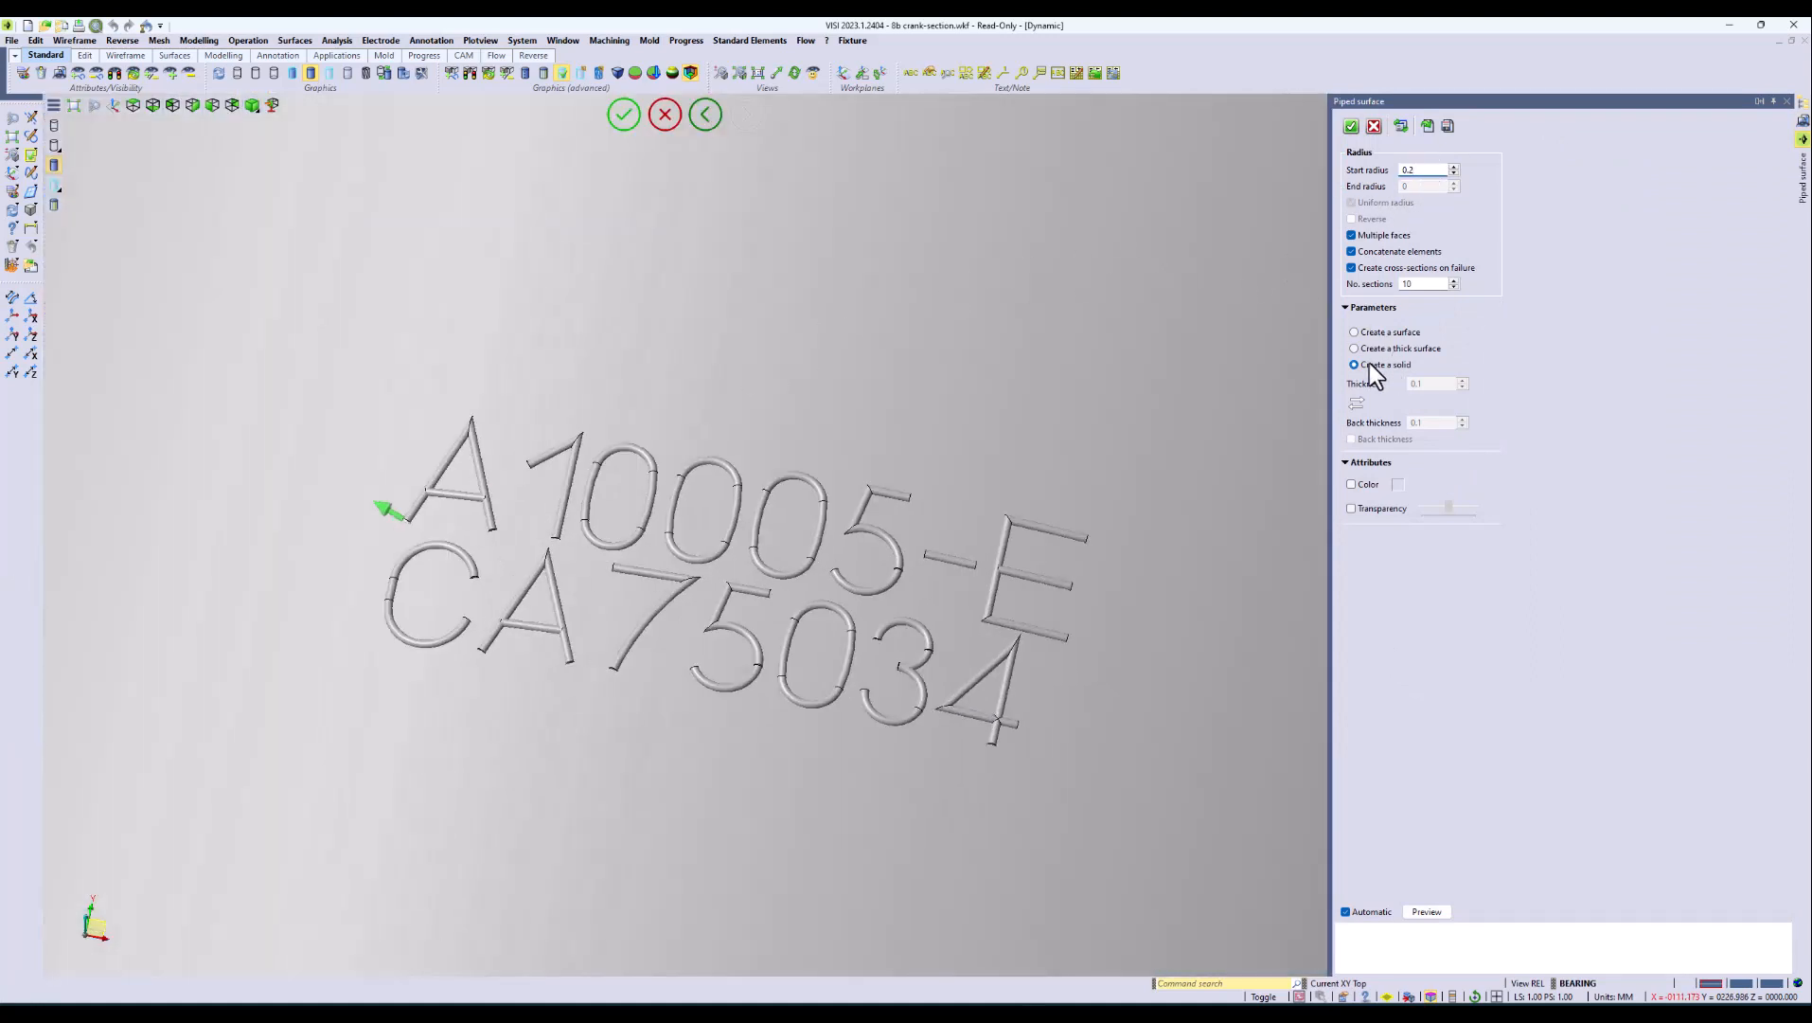
middle_drag(1028, 397, 1014, 424)
scroll(1014, 423, up, 8)
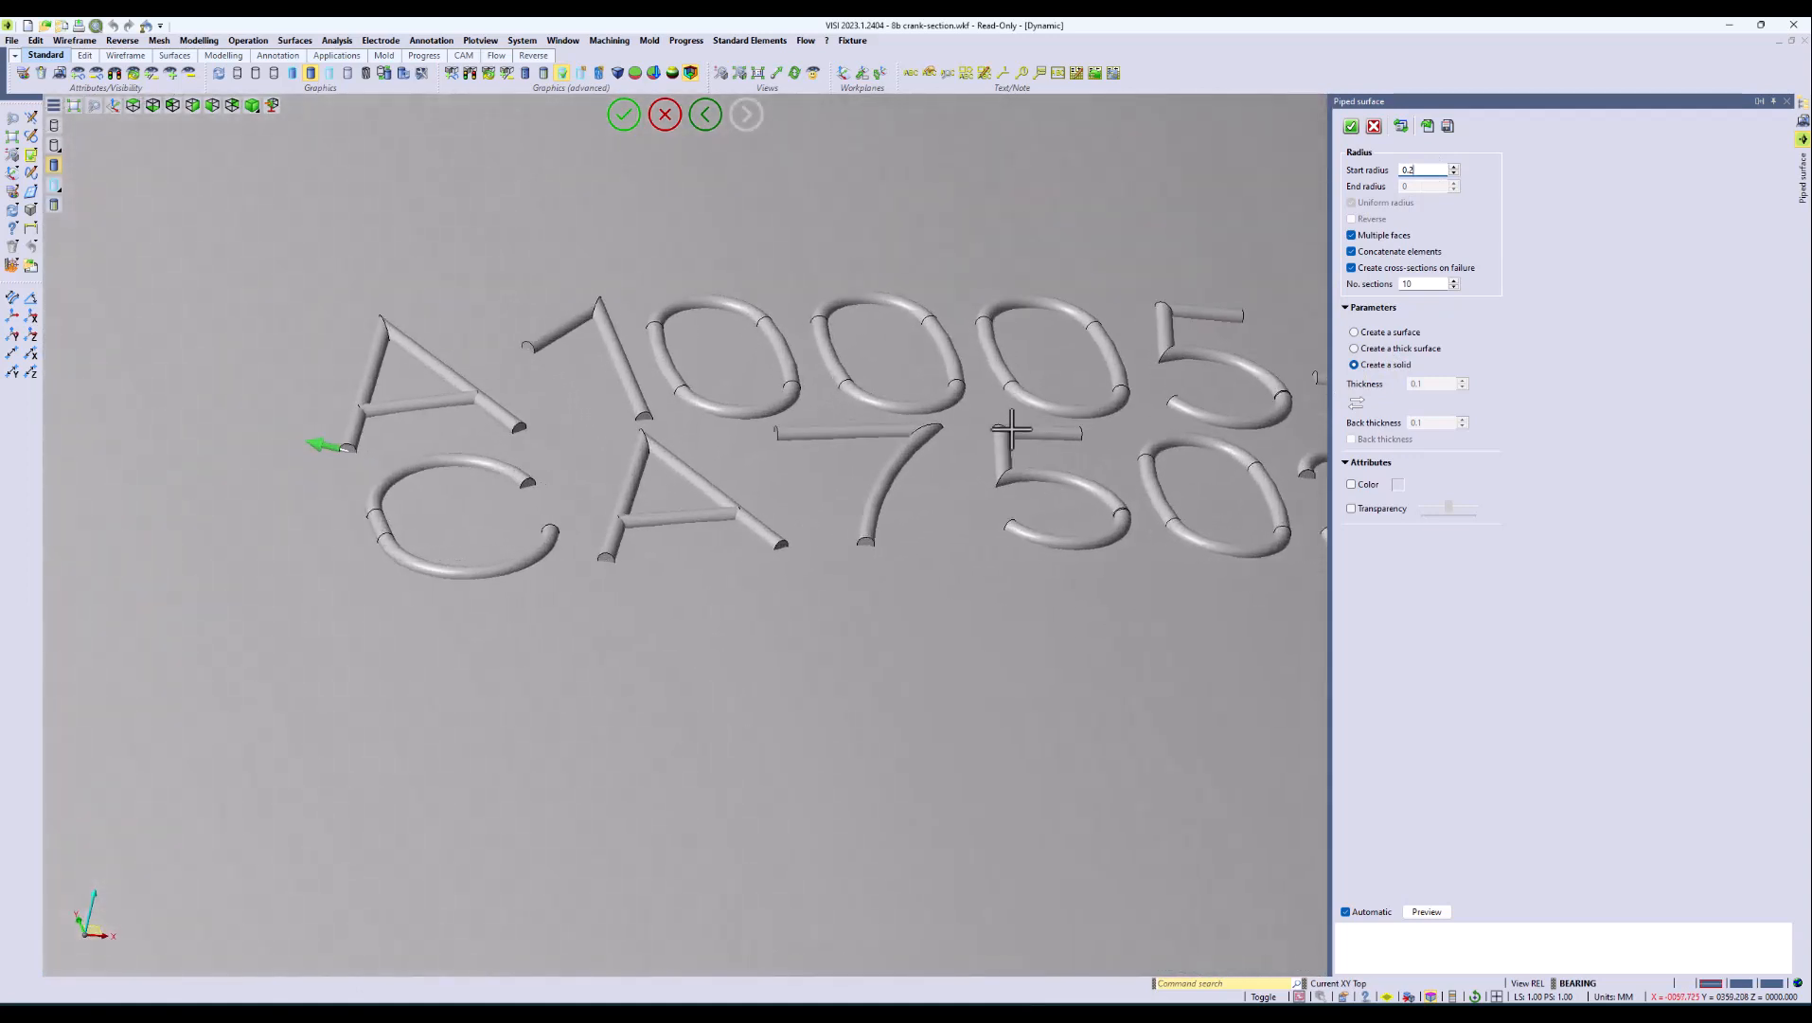
scroll(655, 550, up, 3)
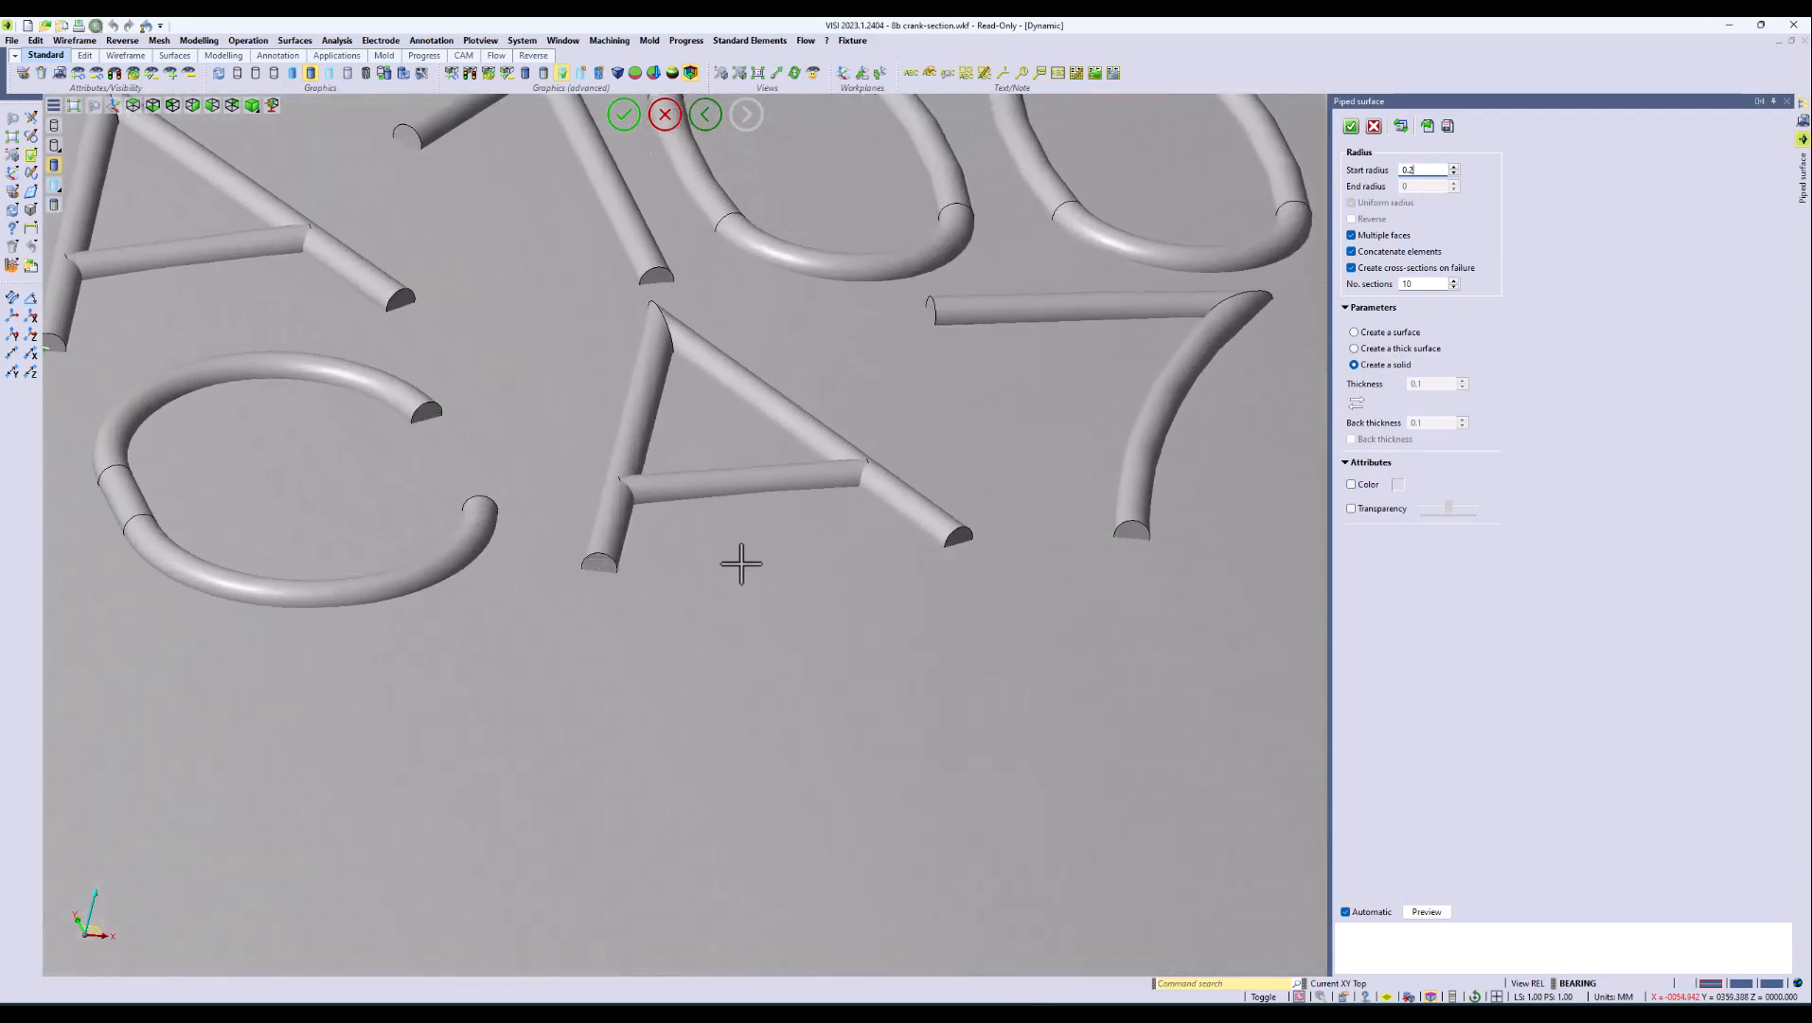
scroll(955, 530, down, 6)
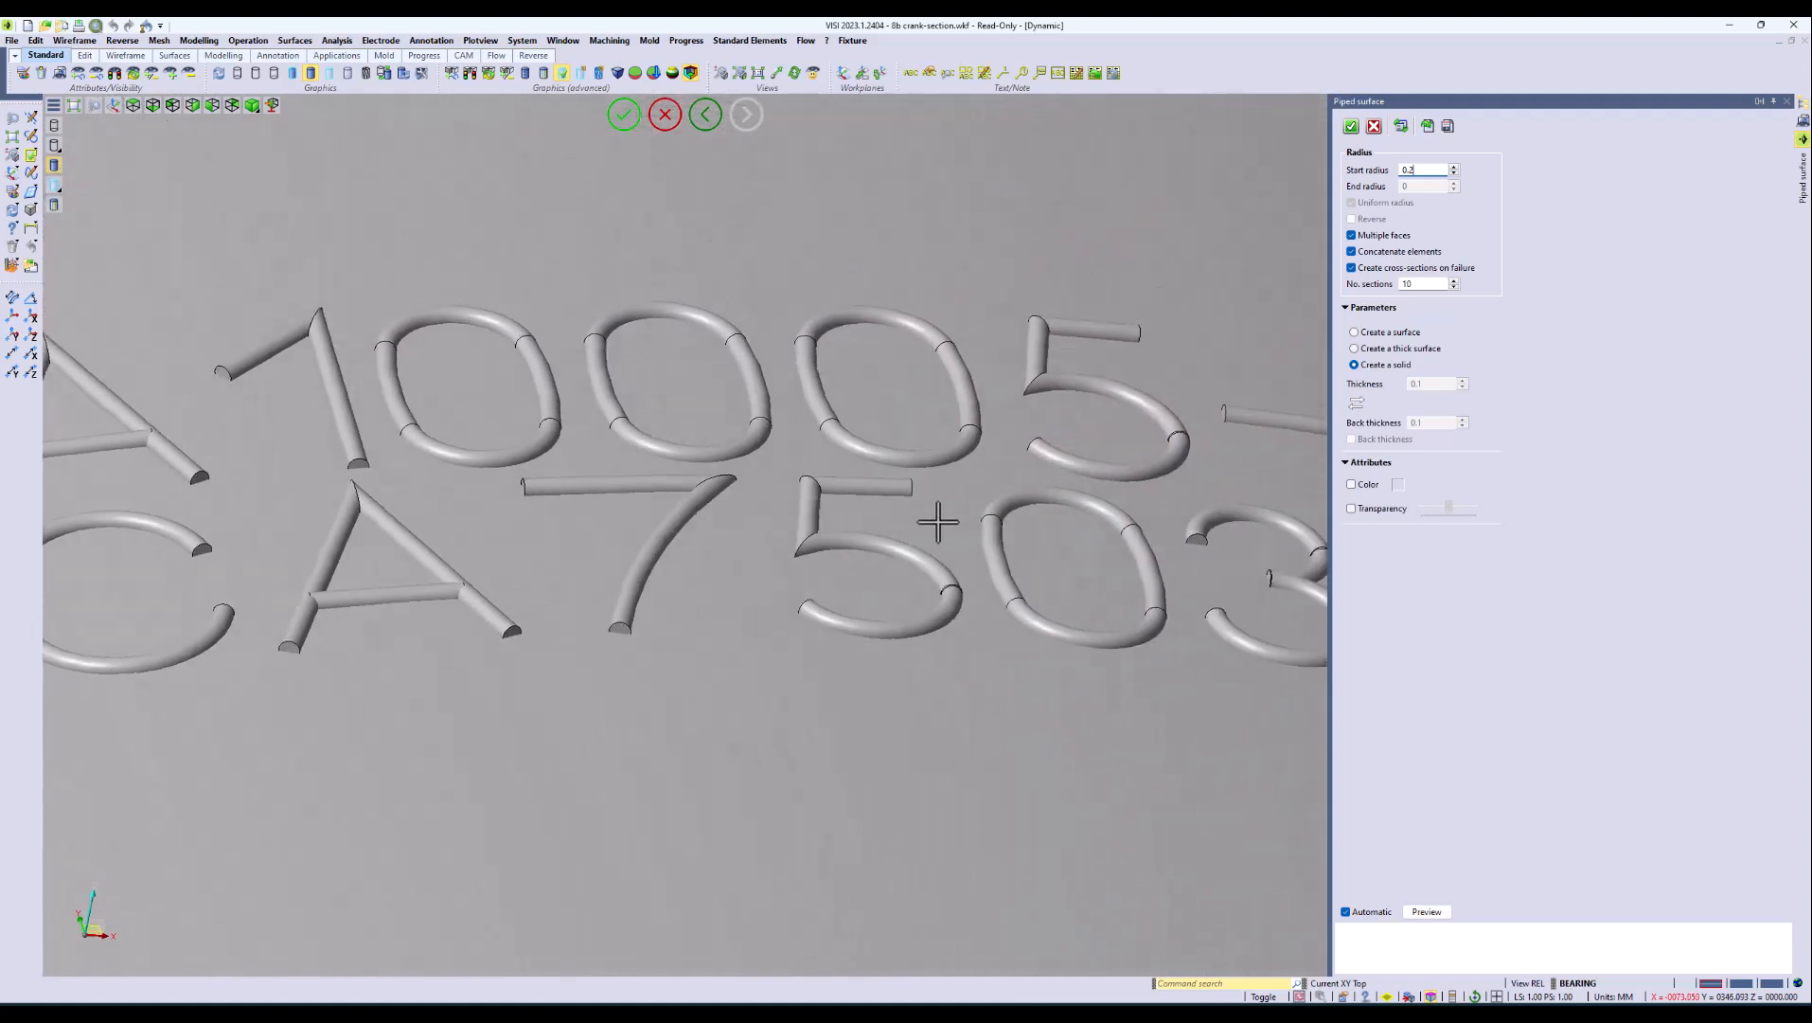
scroll(928, 520, down, 3)
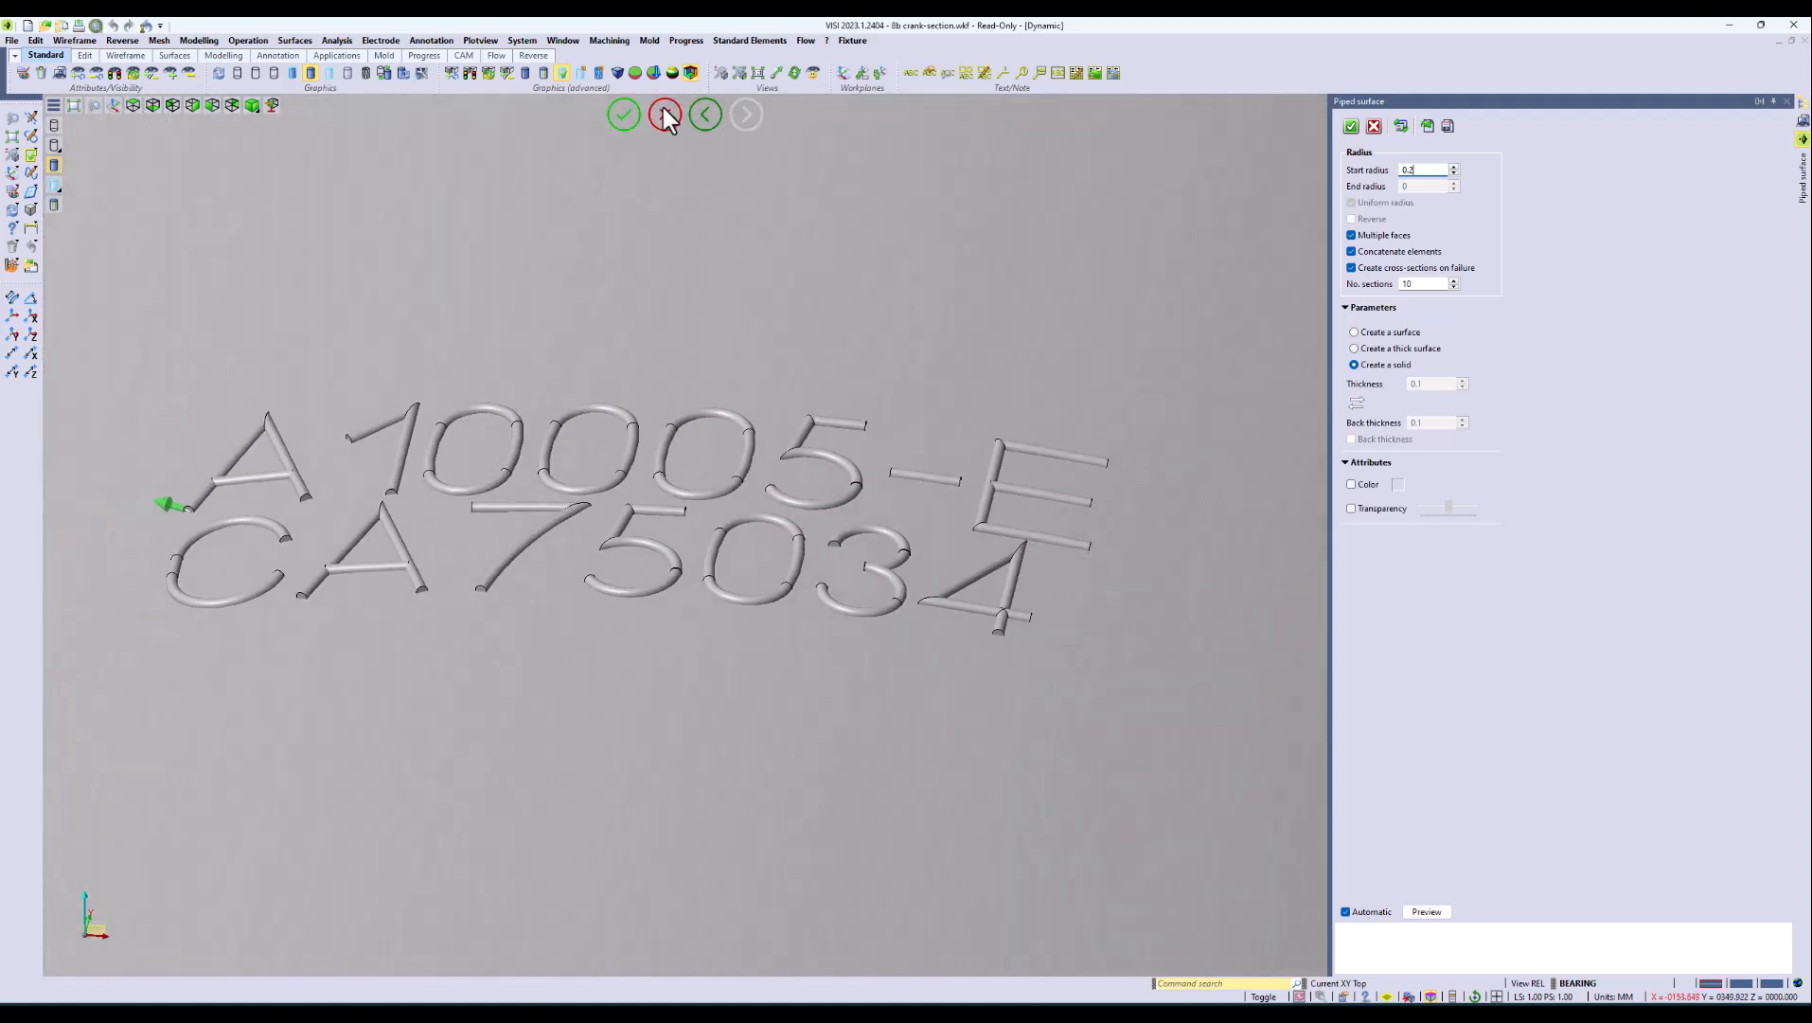
click(624, 115)
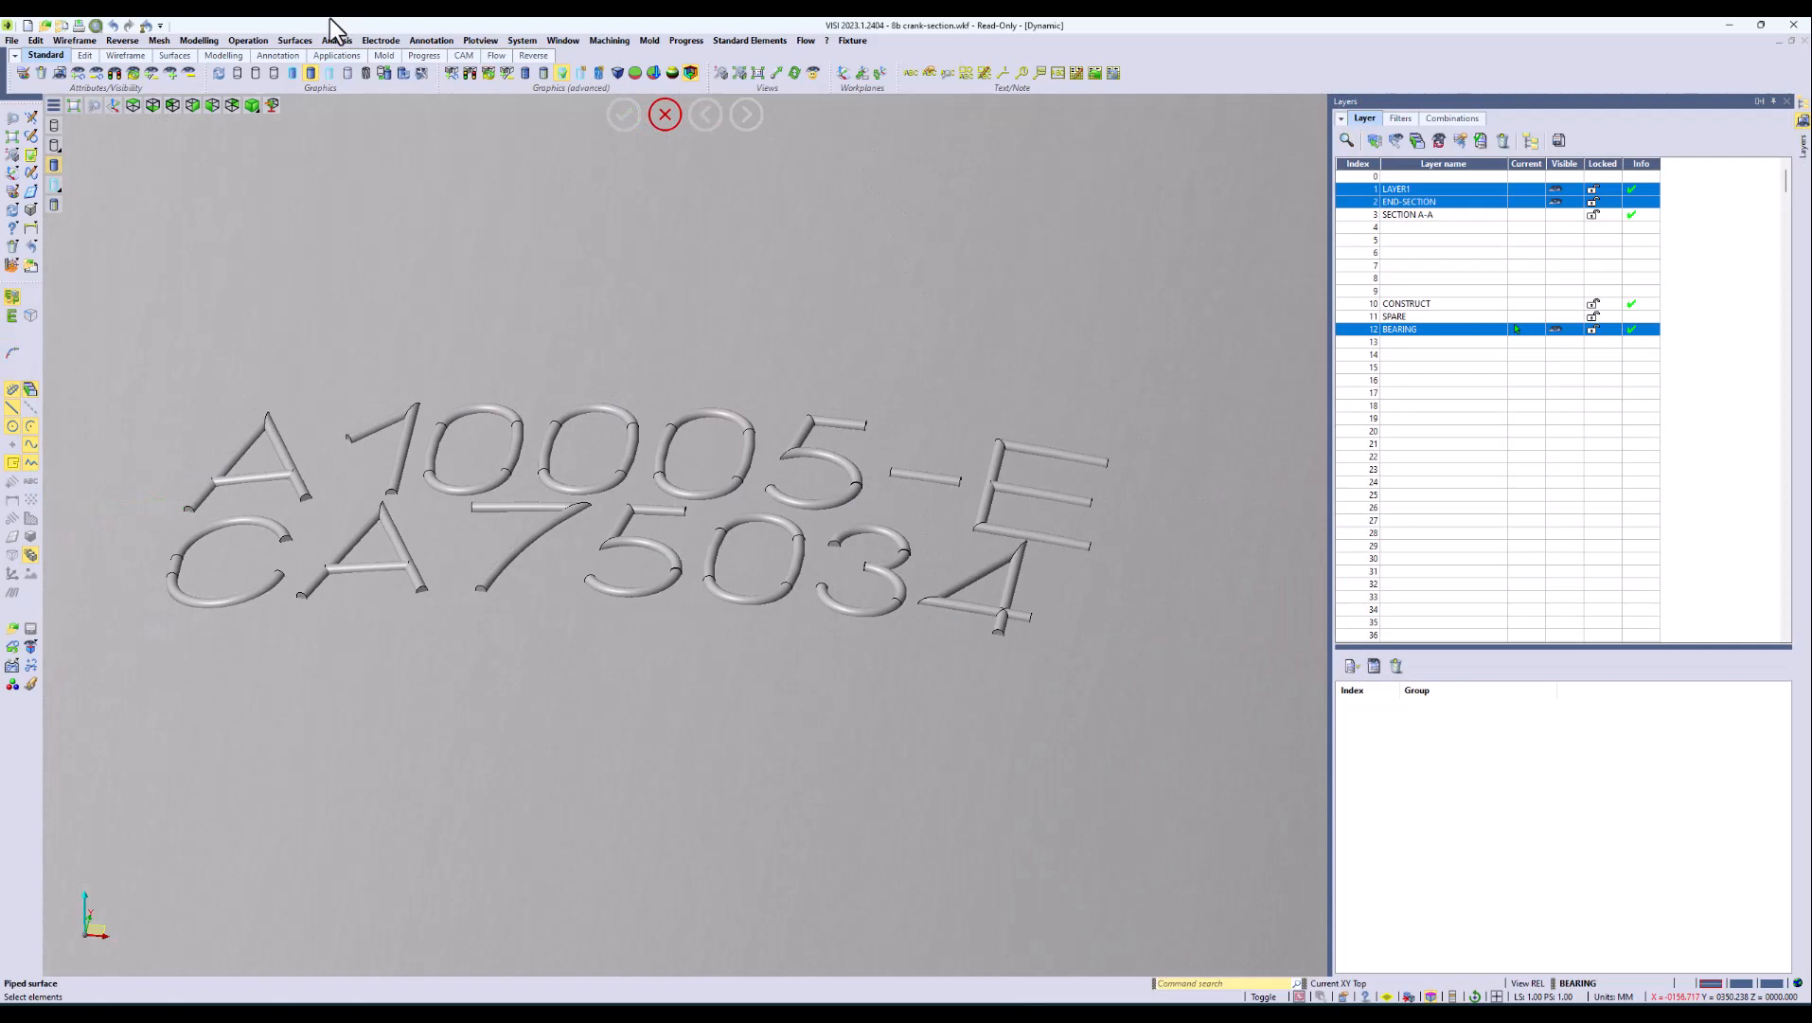
Step: Generate a cavity in the crank body using all the piped letter solids as tools, retaining the tool bodies
click(228, 40)
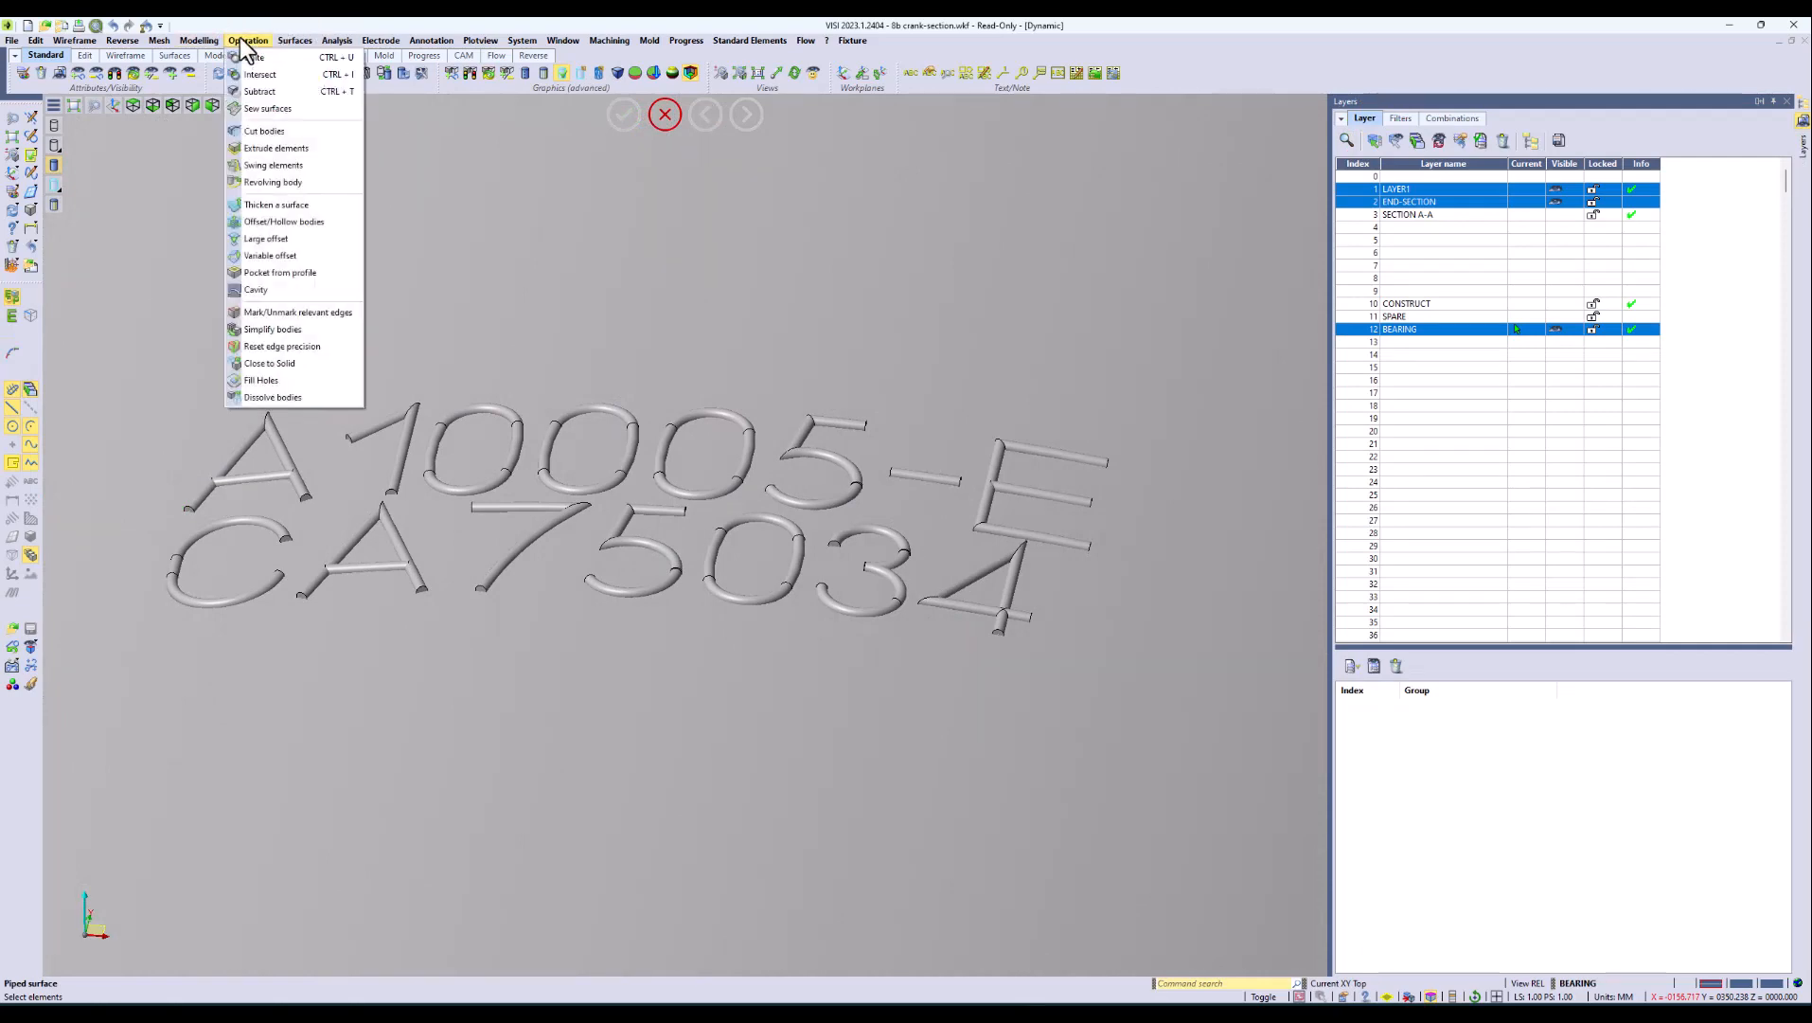
click(269, 291)
scroll(469, 352, down, 5)
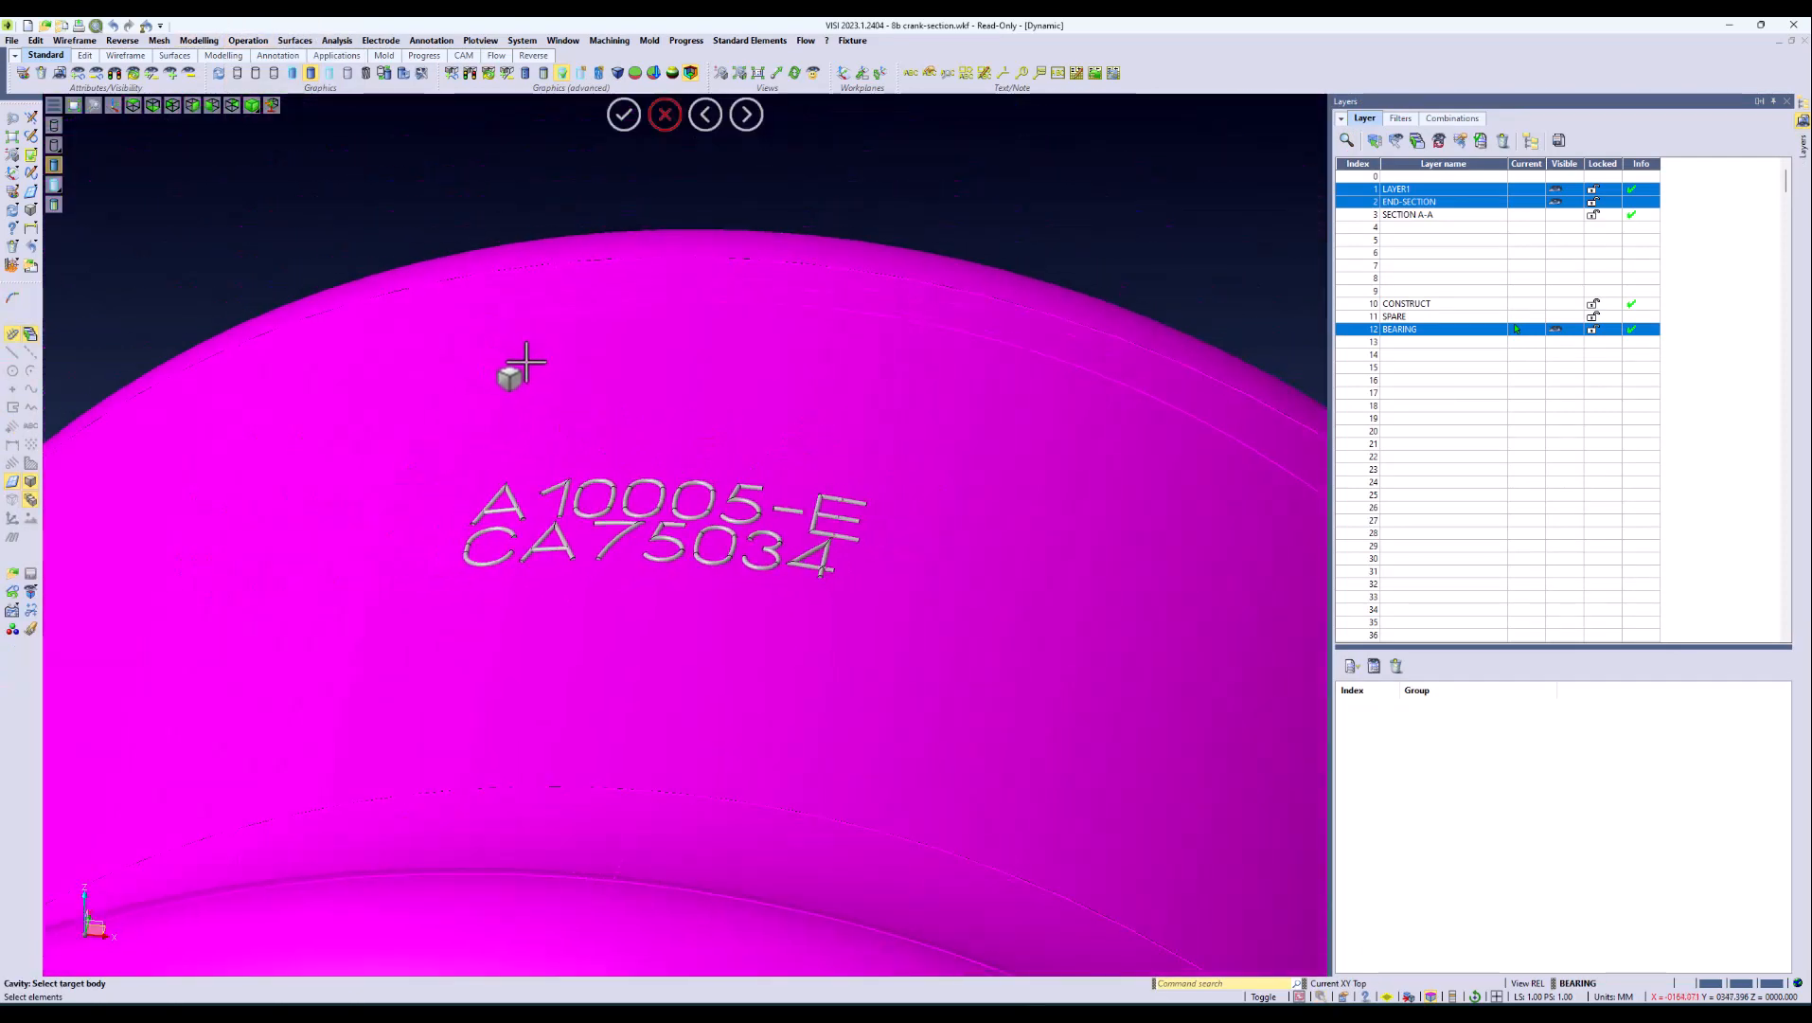
click(521, 365)
drag(408, 413, 890, 614)
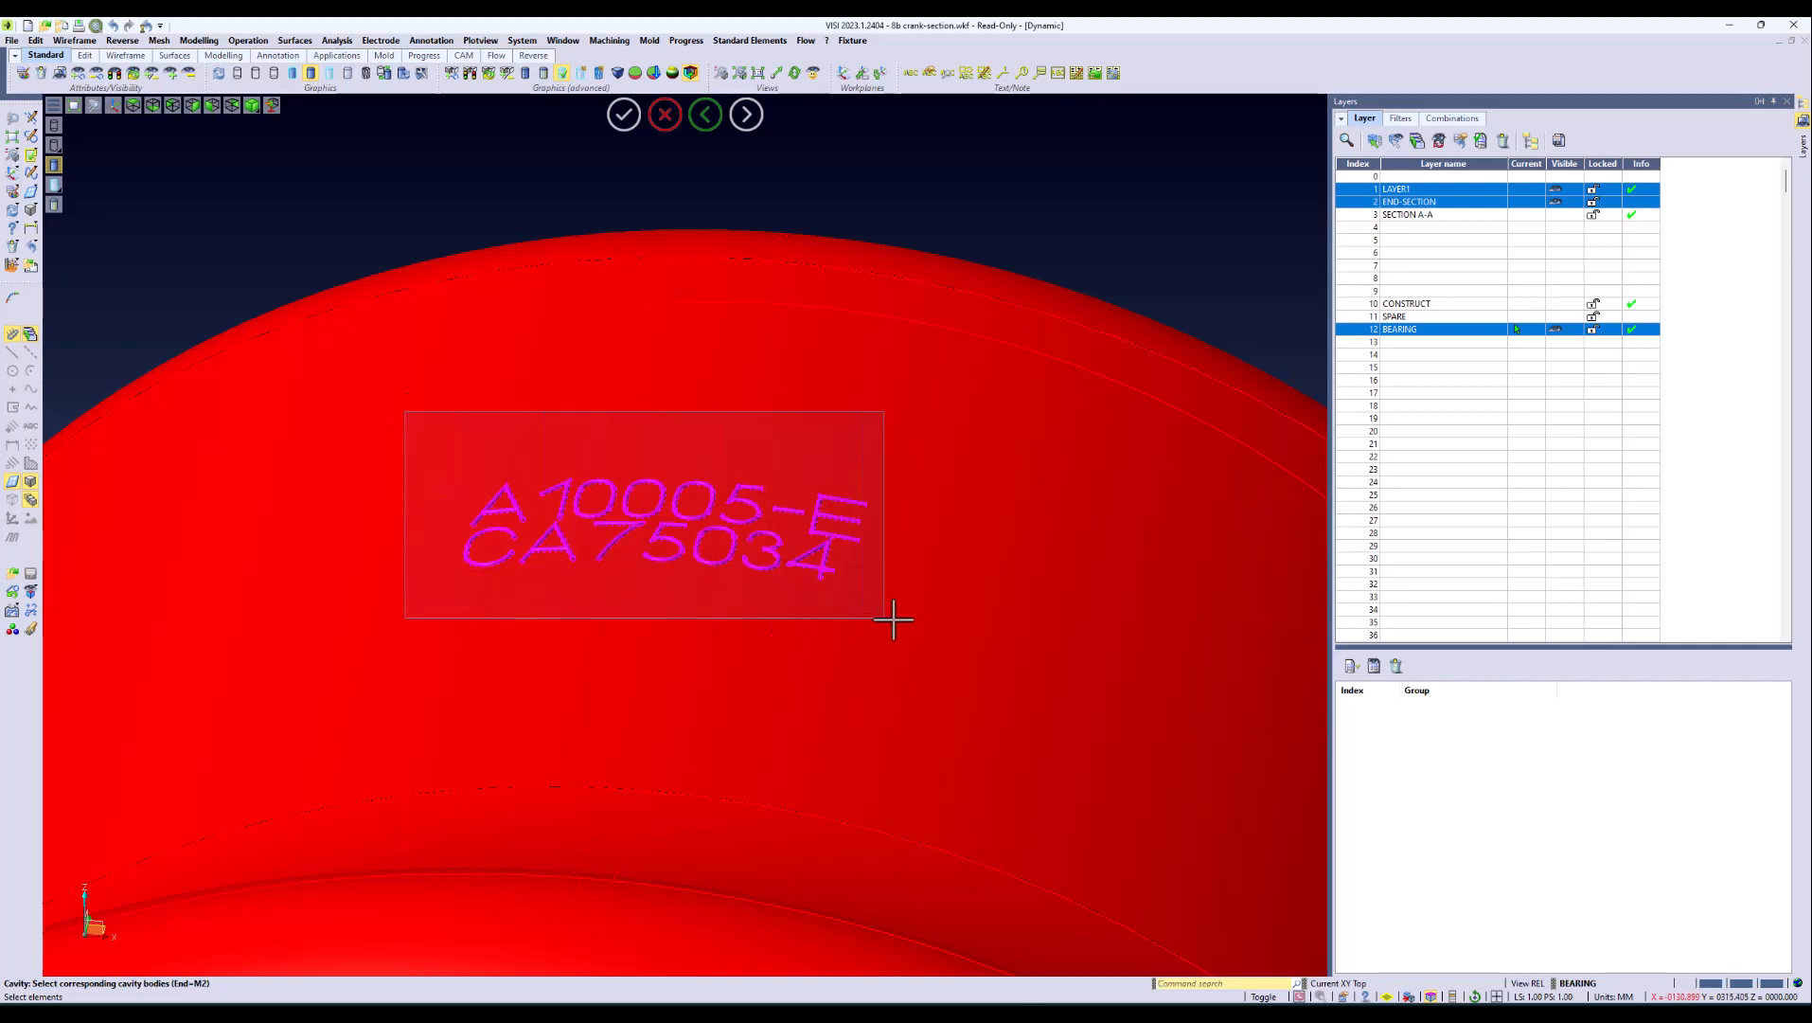
middle_click(853, 408)
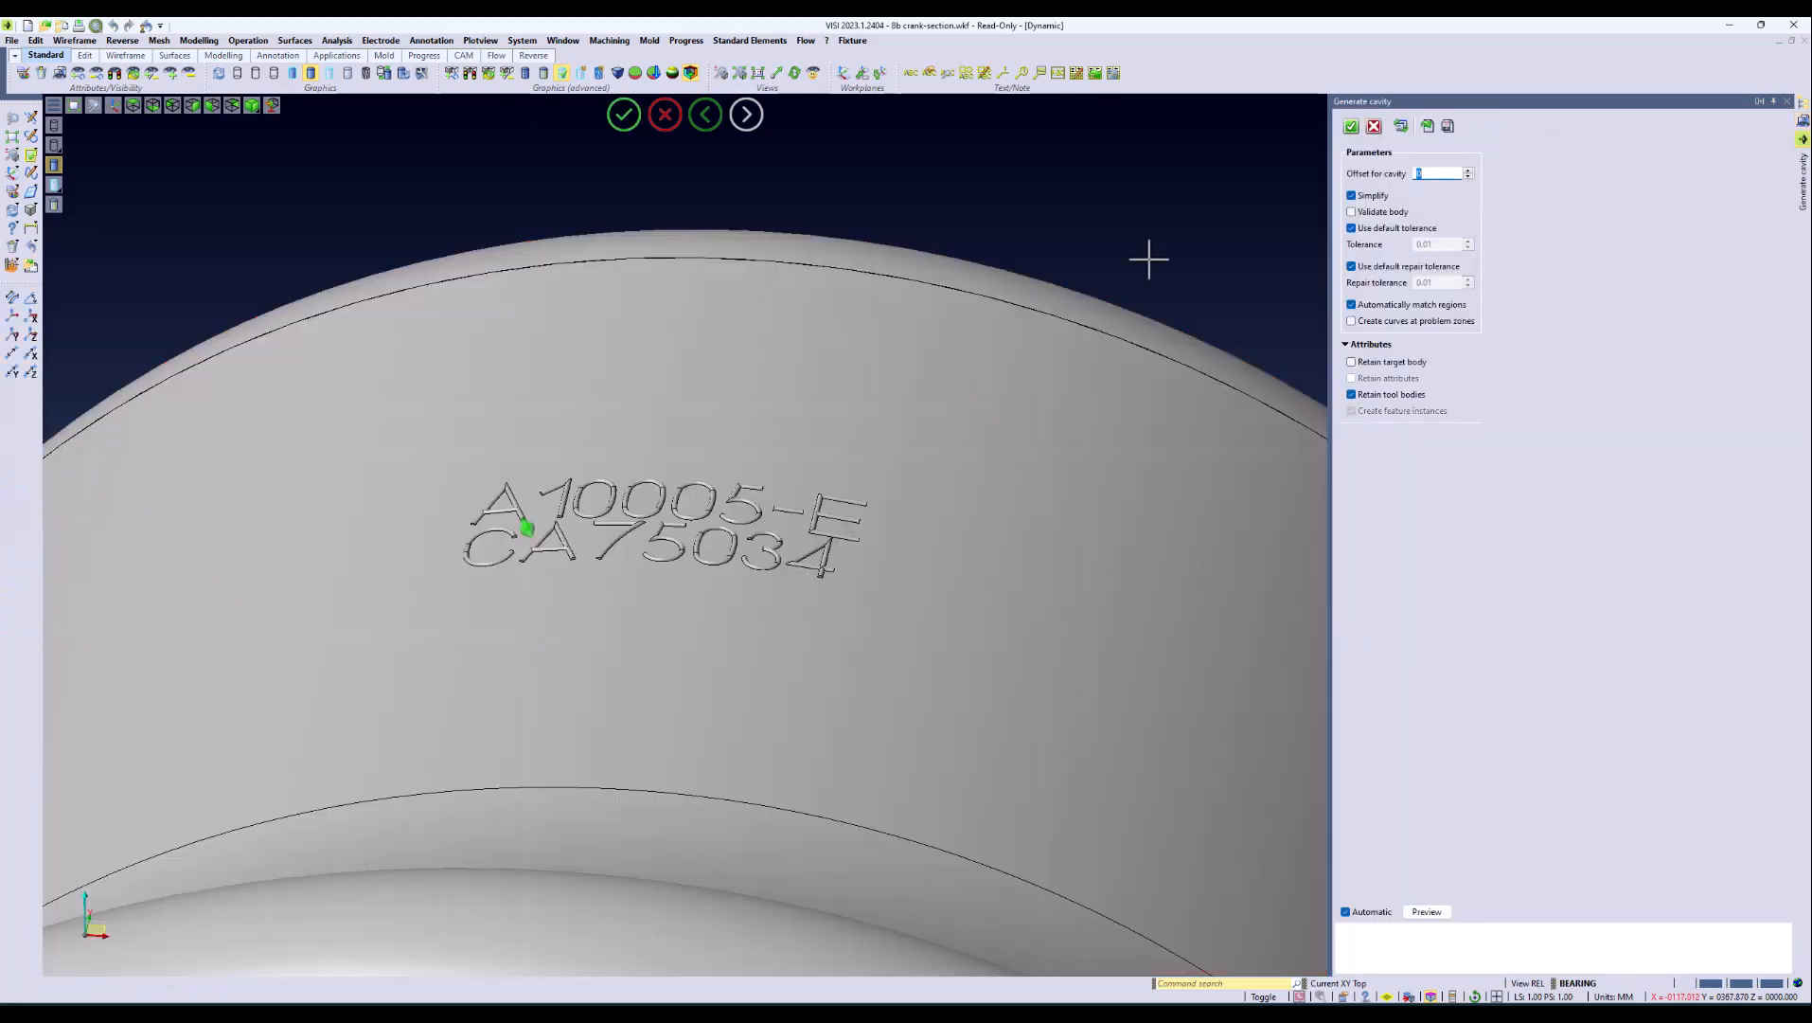
click(1352, 127)
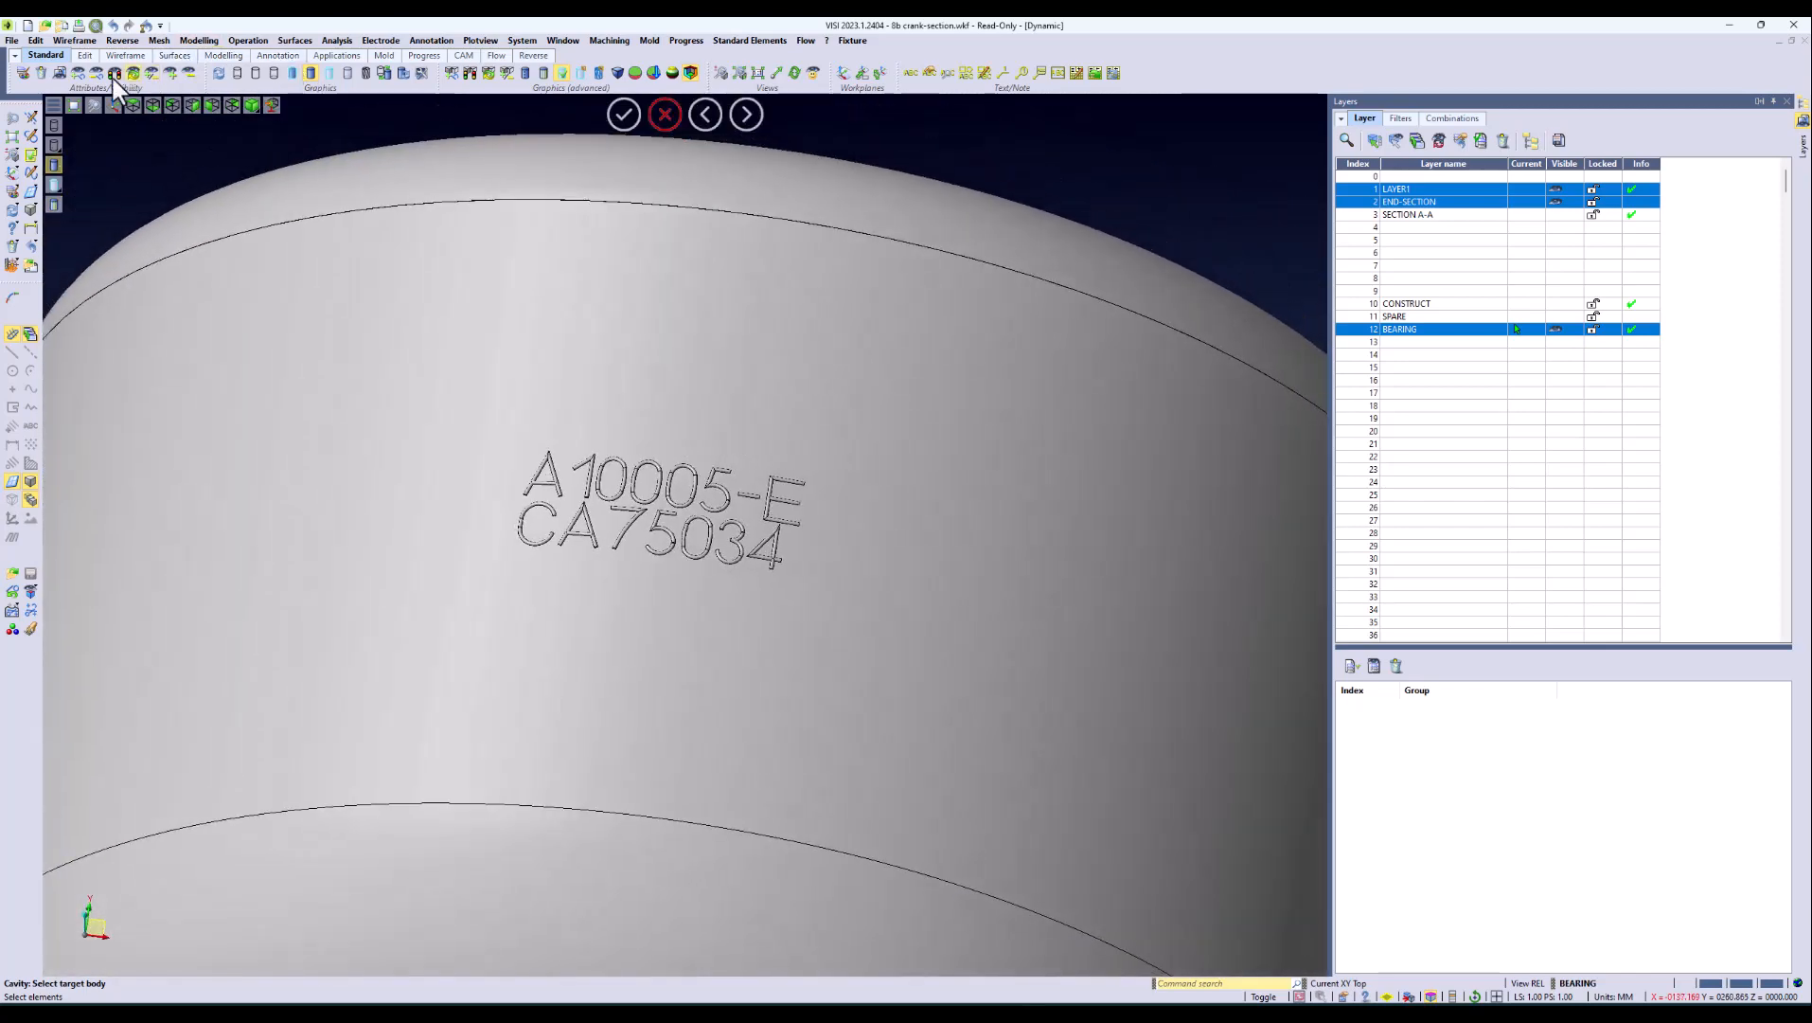
Step: Isolate the crank body and examine the engraved text grooves up close
click(75, 72)
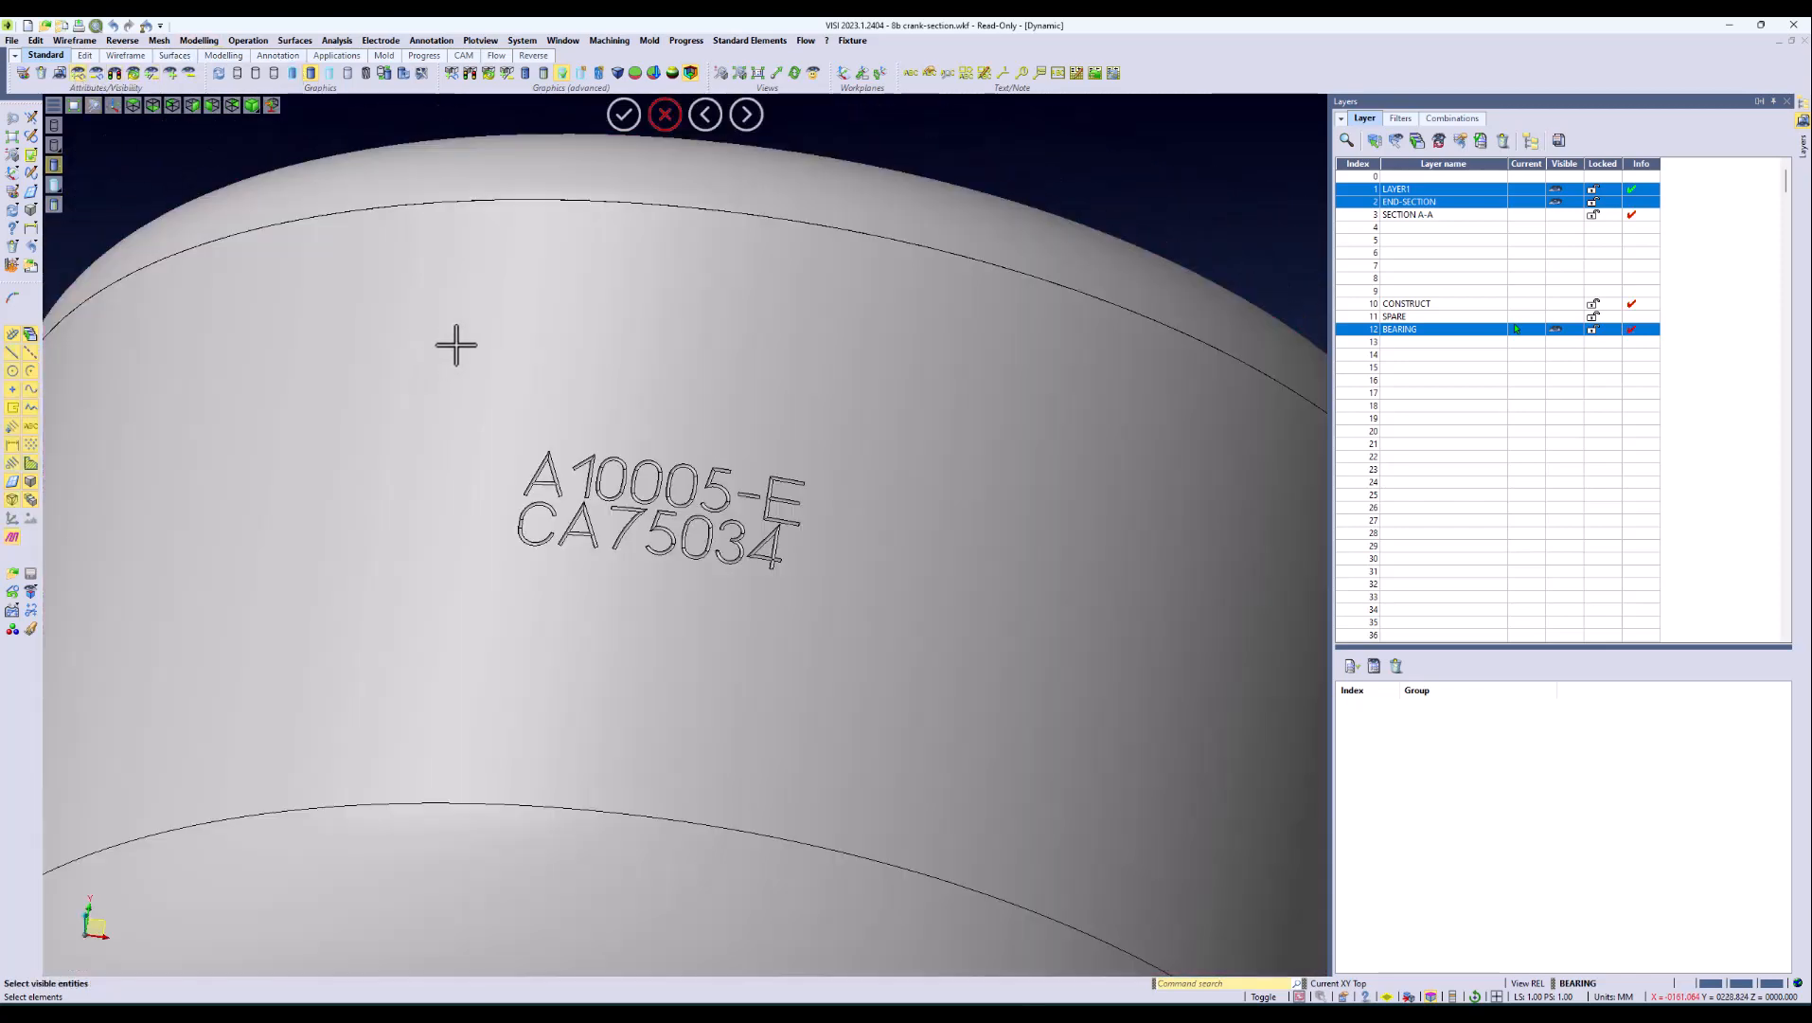
scroll(660, 466, up, 6)
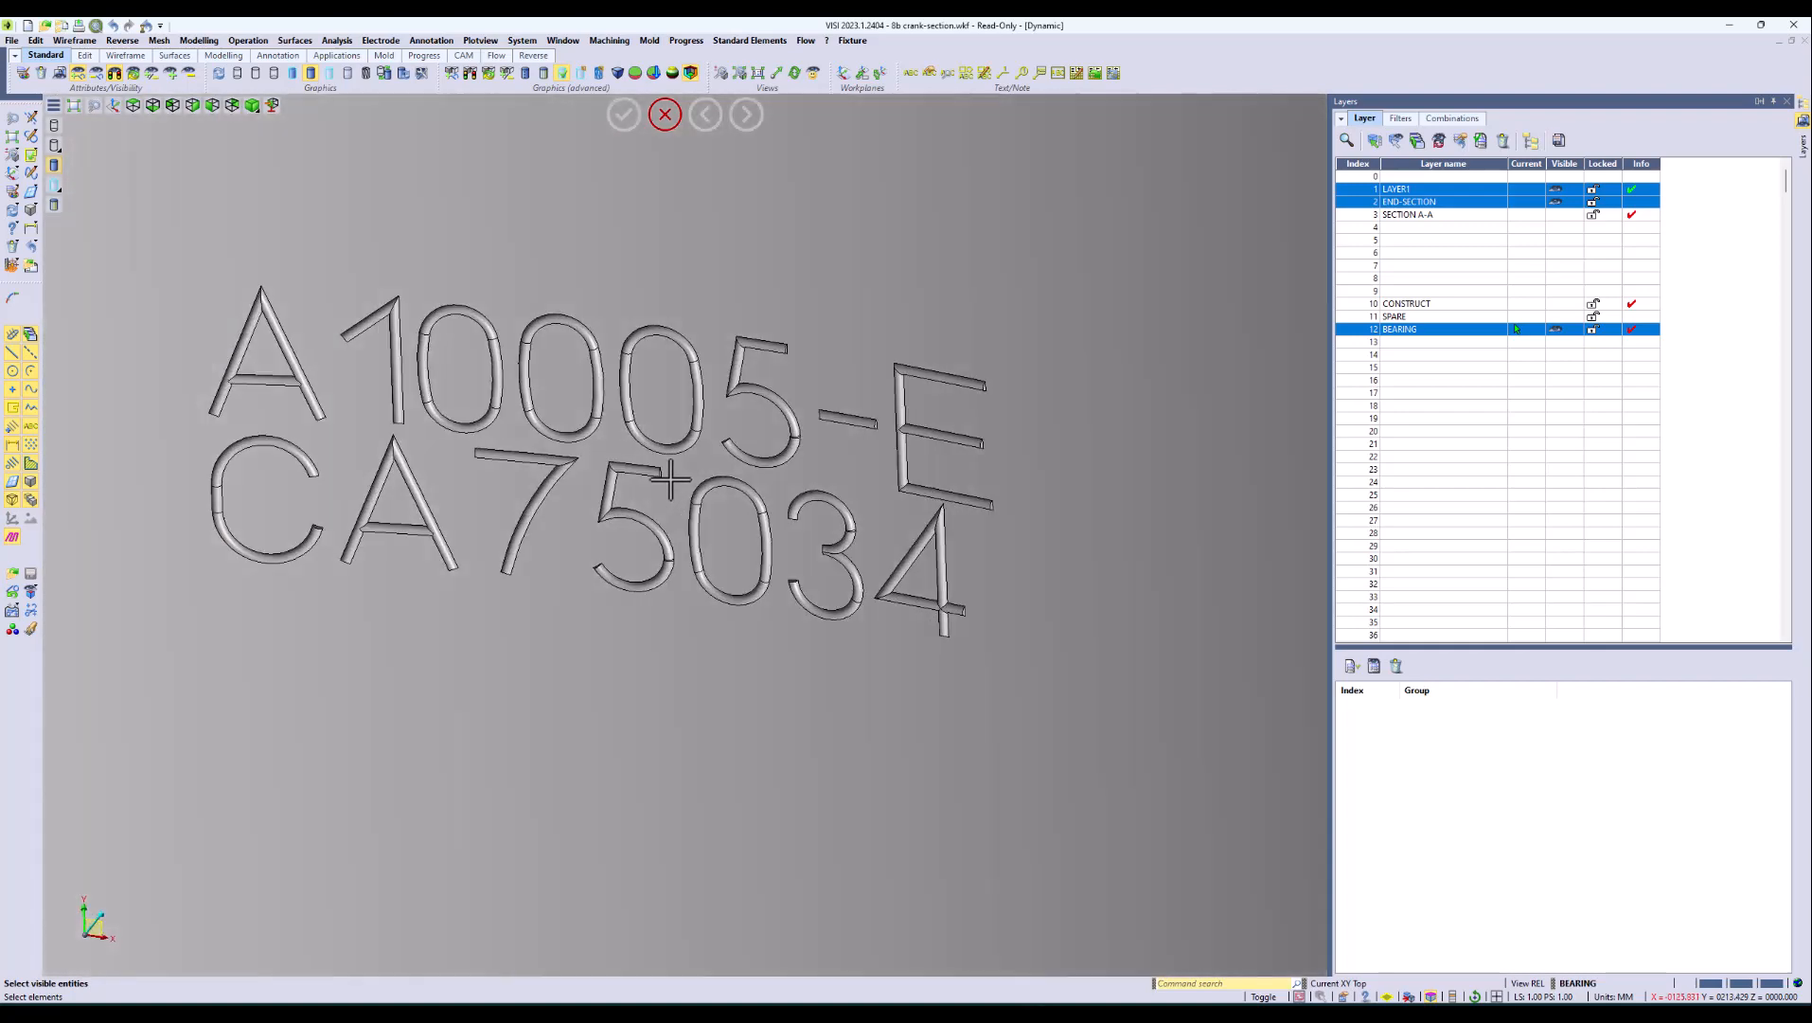
middle_drag(670, 480, 670, 479)
scroll(671, 480, down, 5)
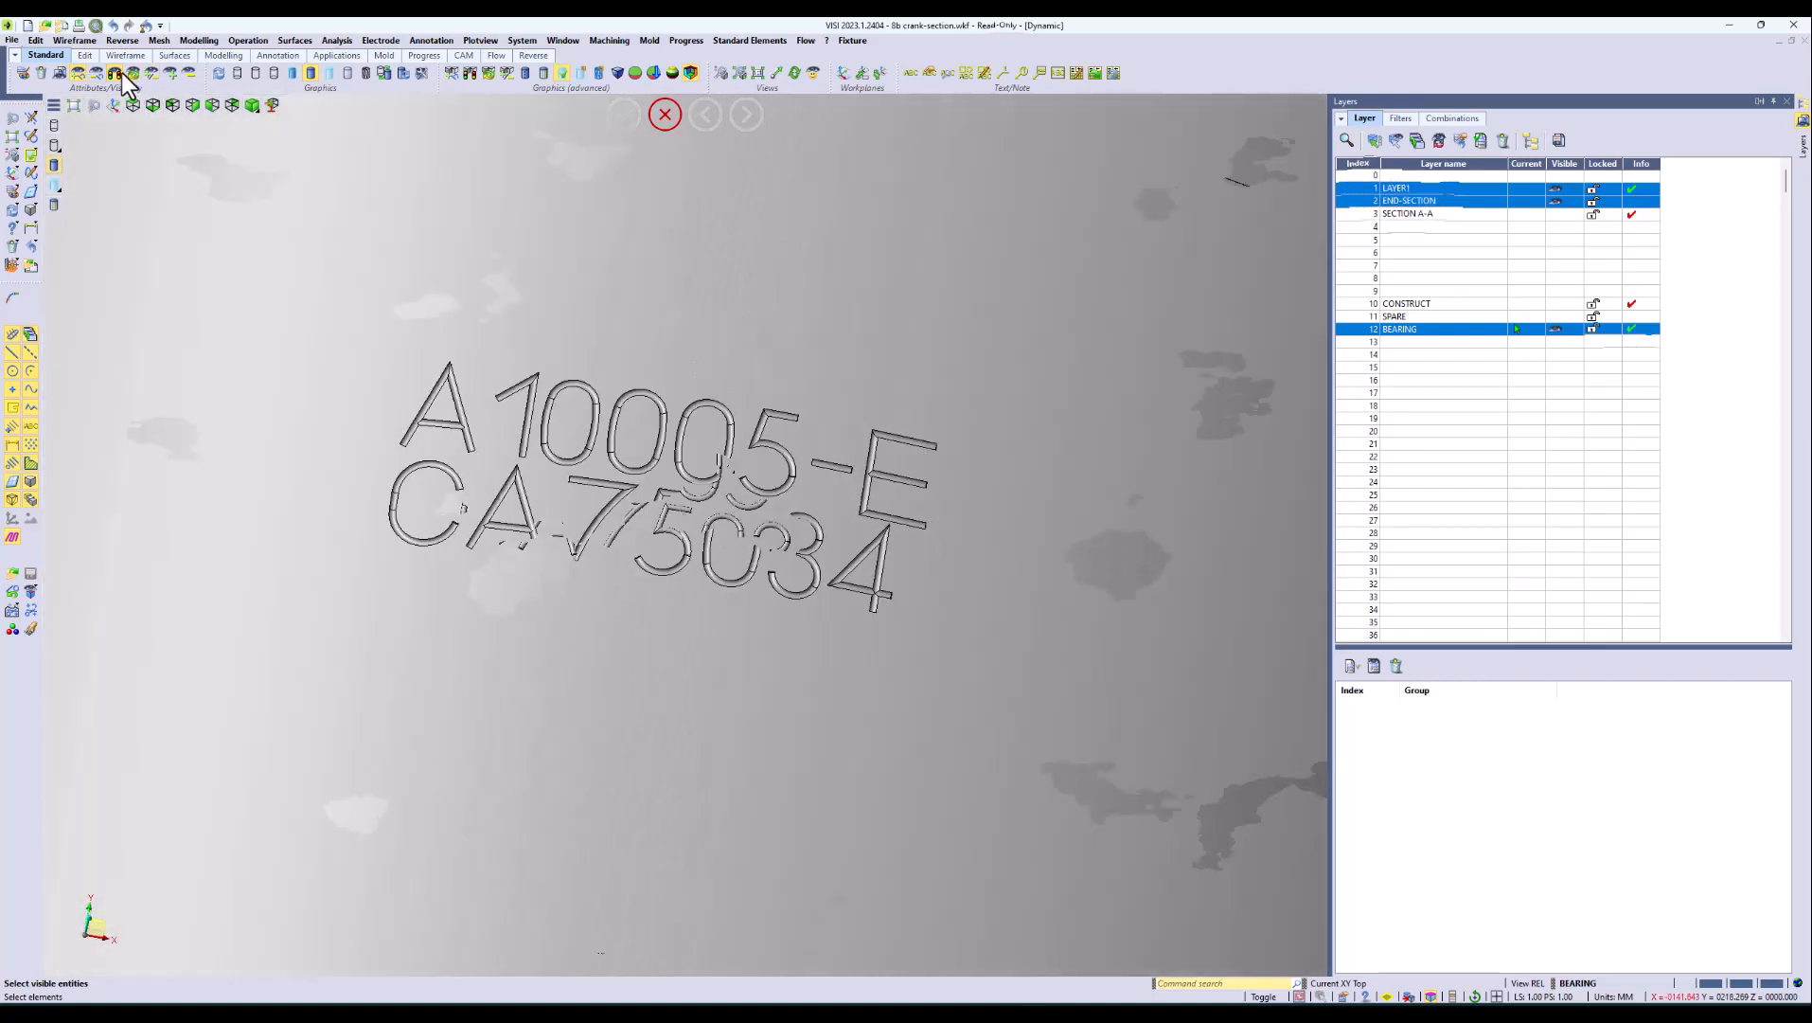
Step: Delete the piped letter solids from the engraved text and inspect the remaining grooves and curves
click(12, 246)
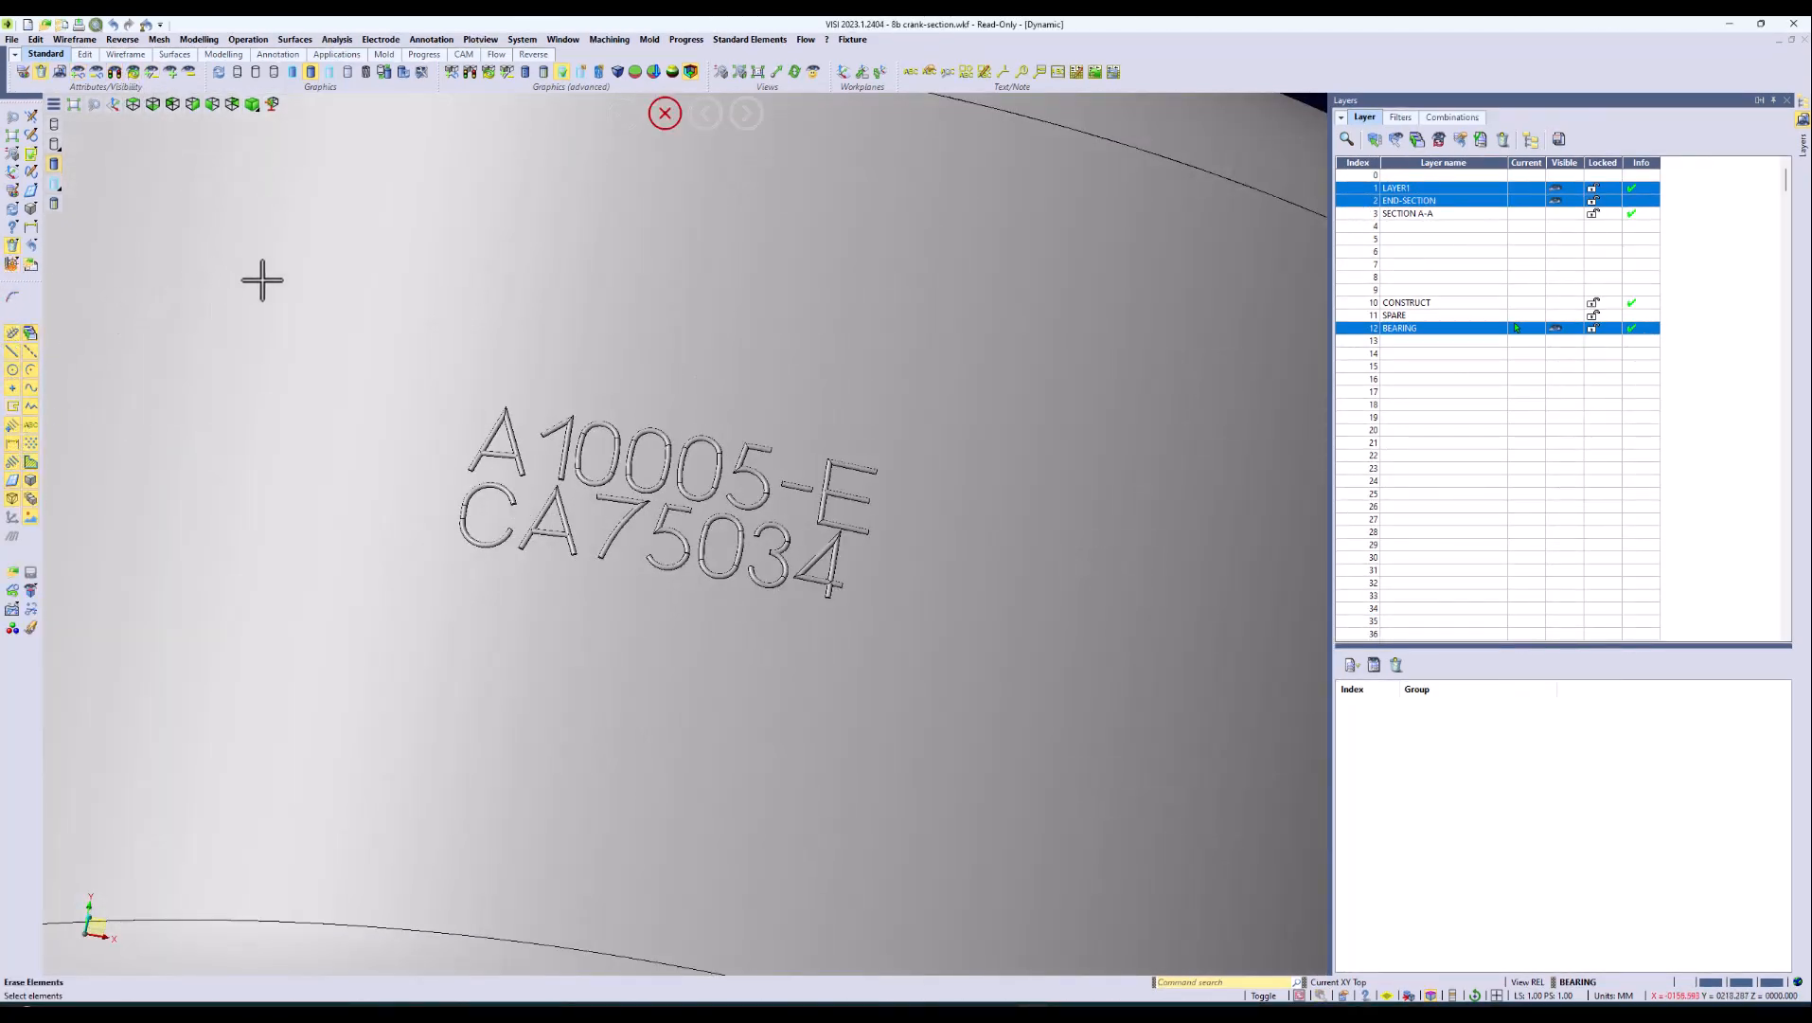
drag(328, 309, 979, 648)
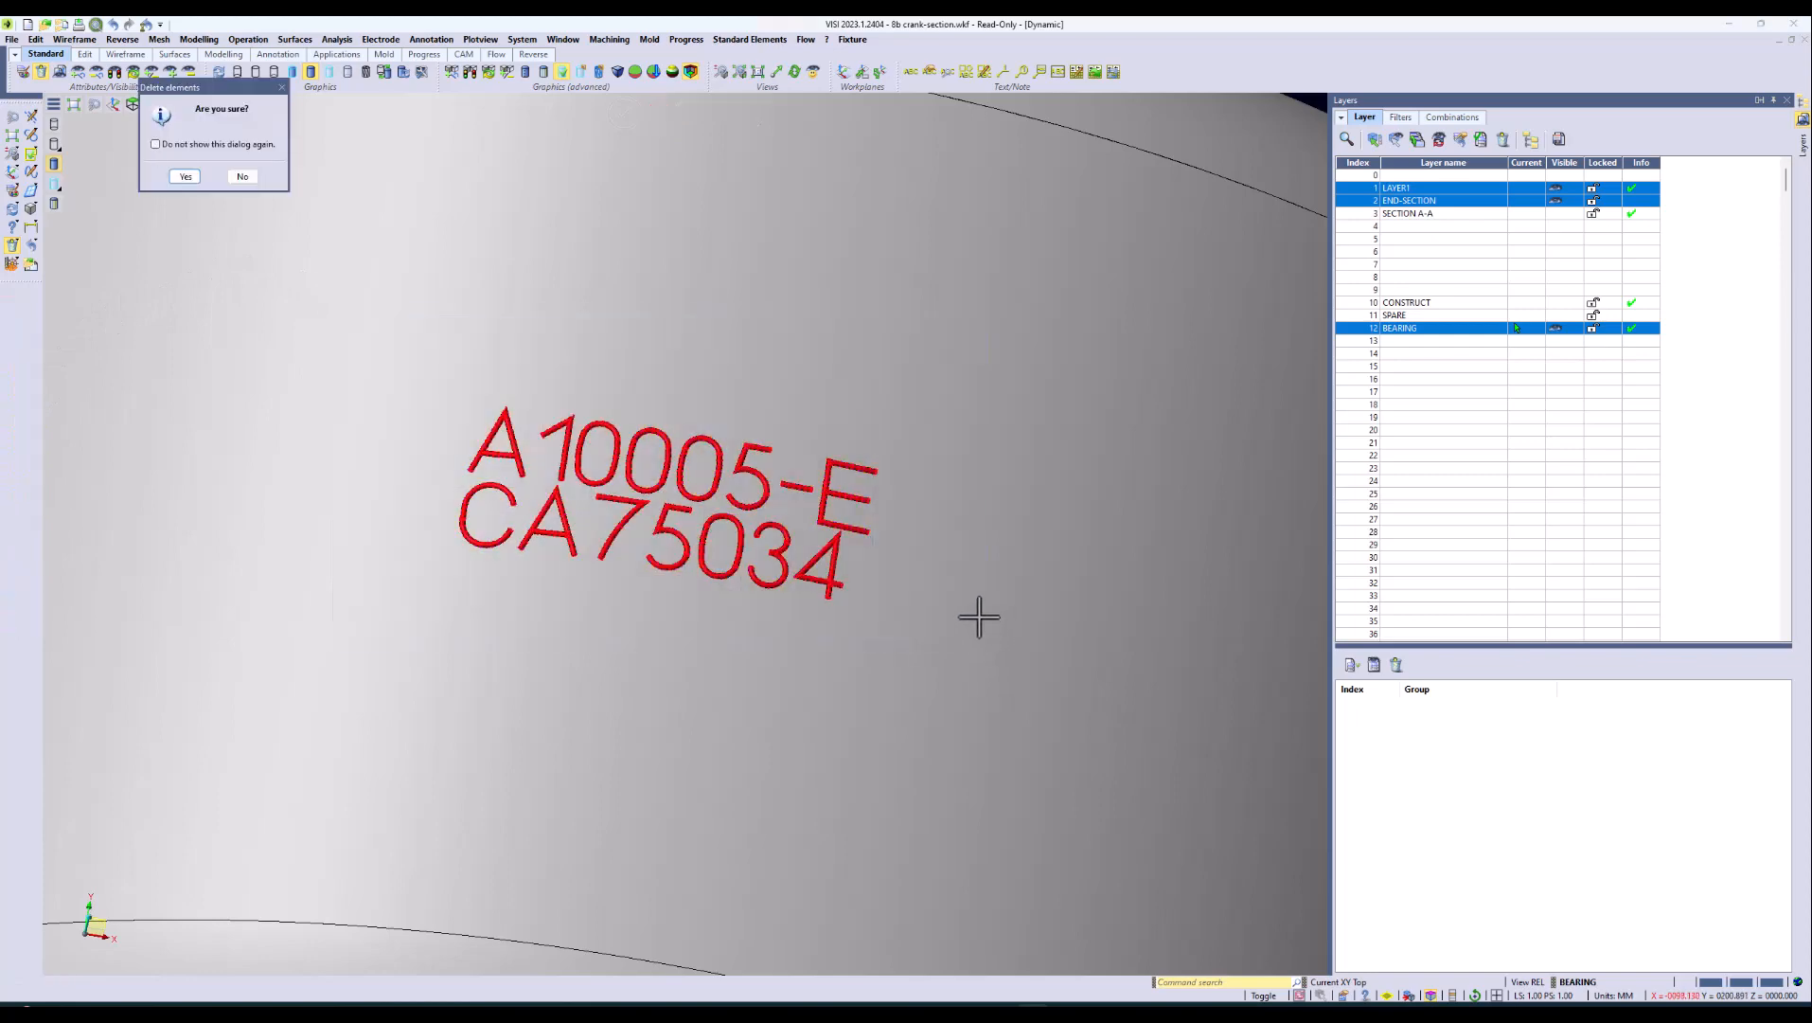
click(187, 180)
scroll(437, 409, up, 5)
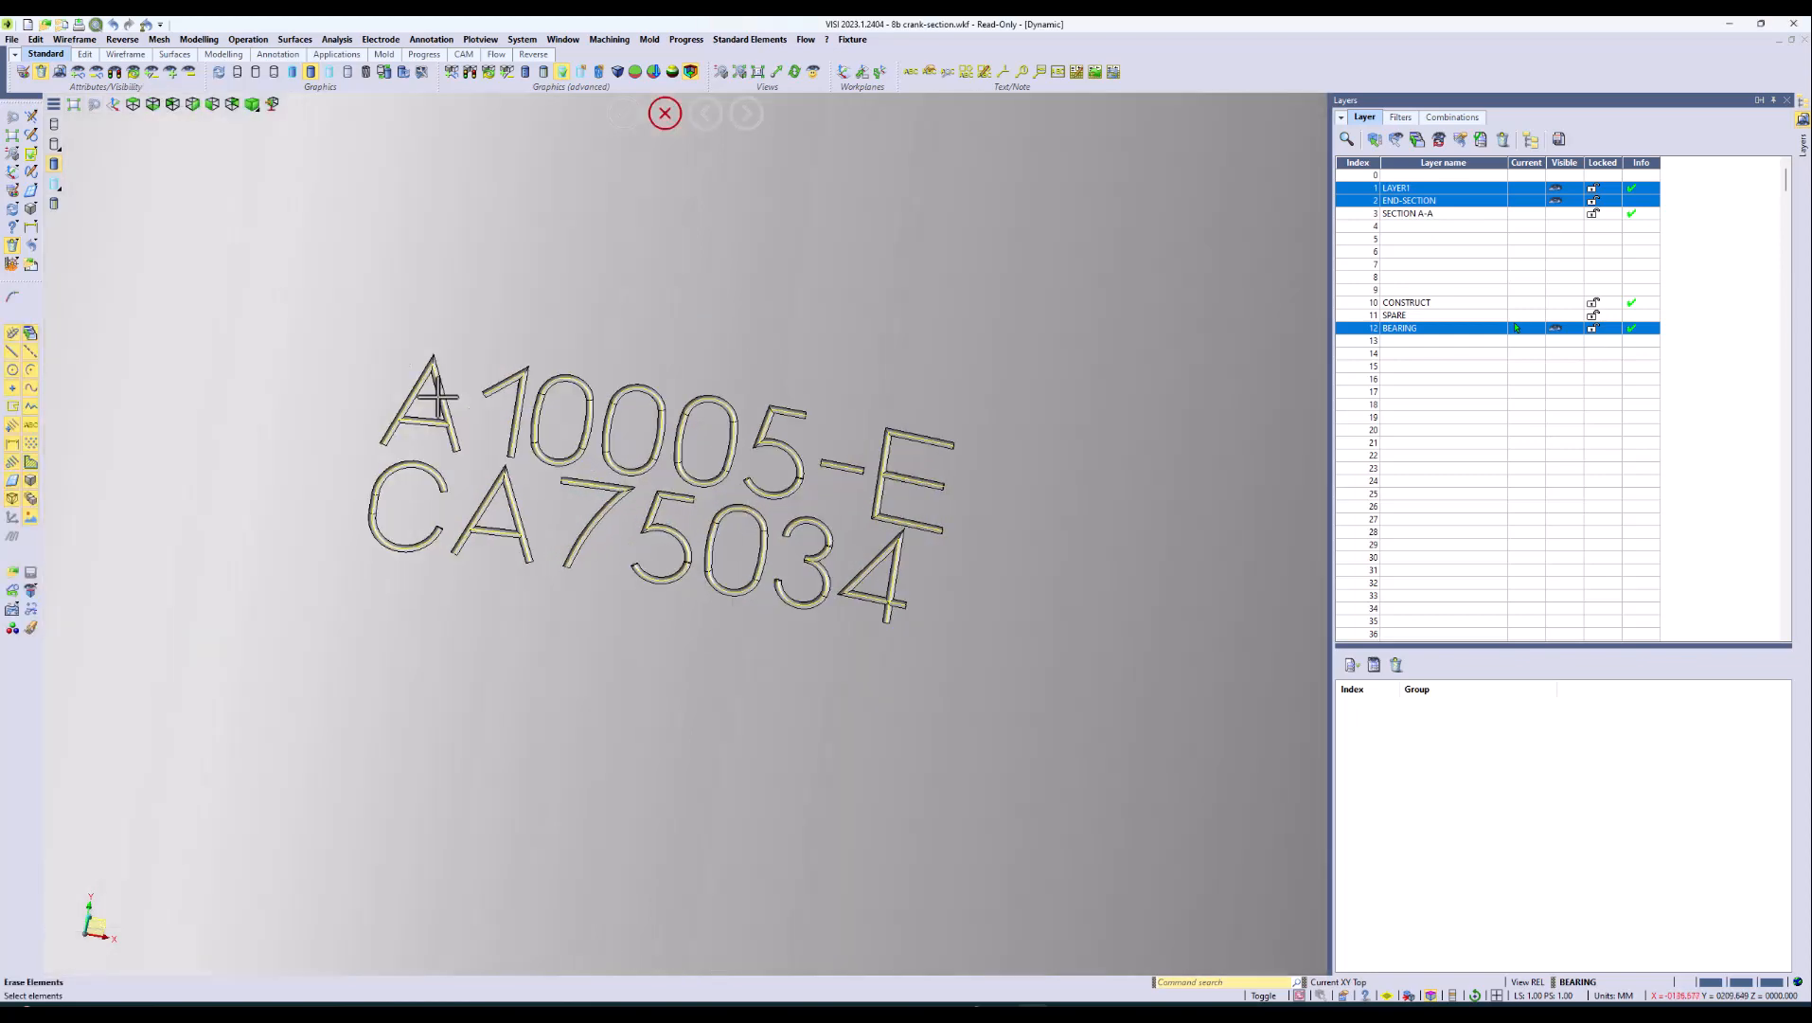
middle_drag(436, 409, 437, 409)
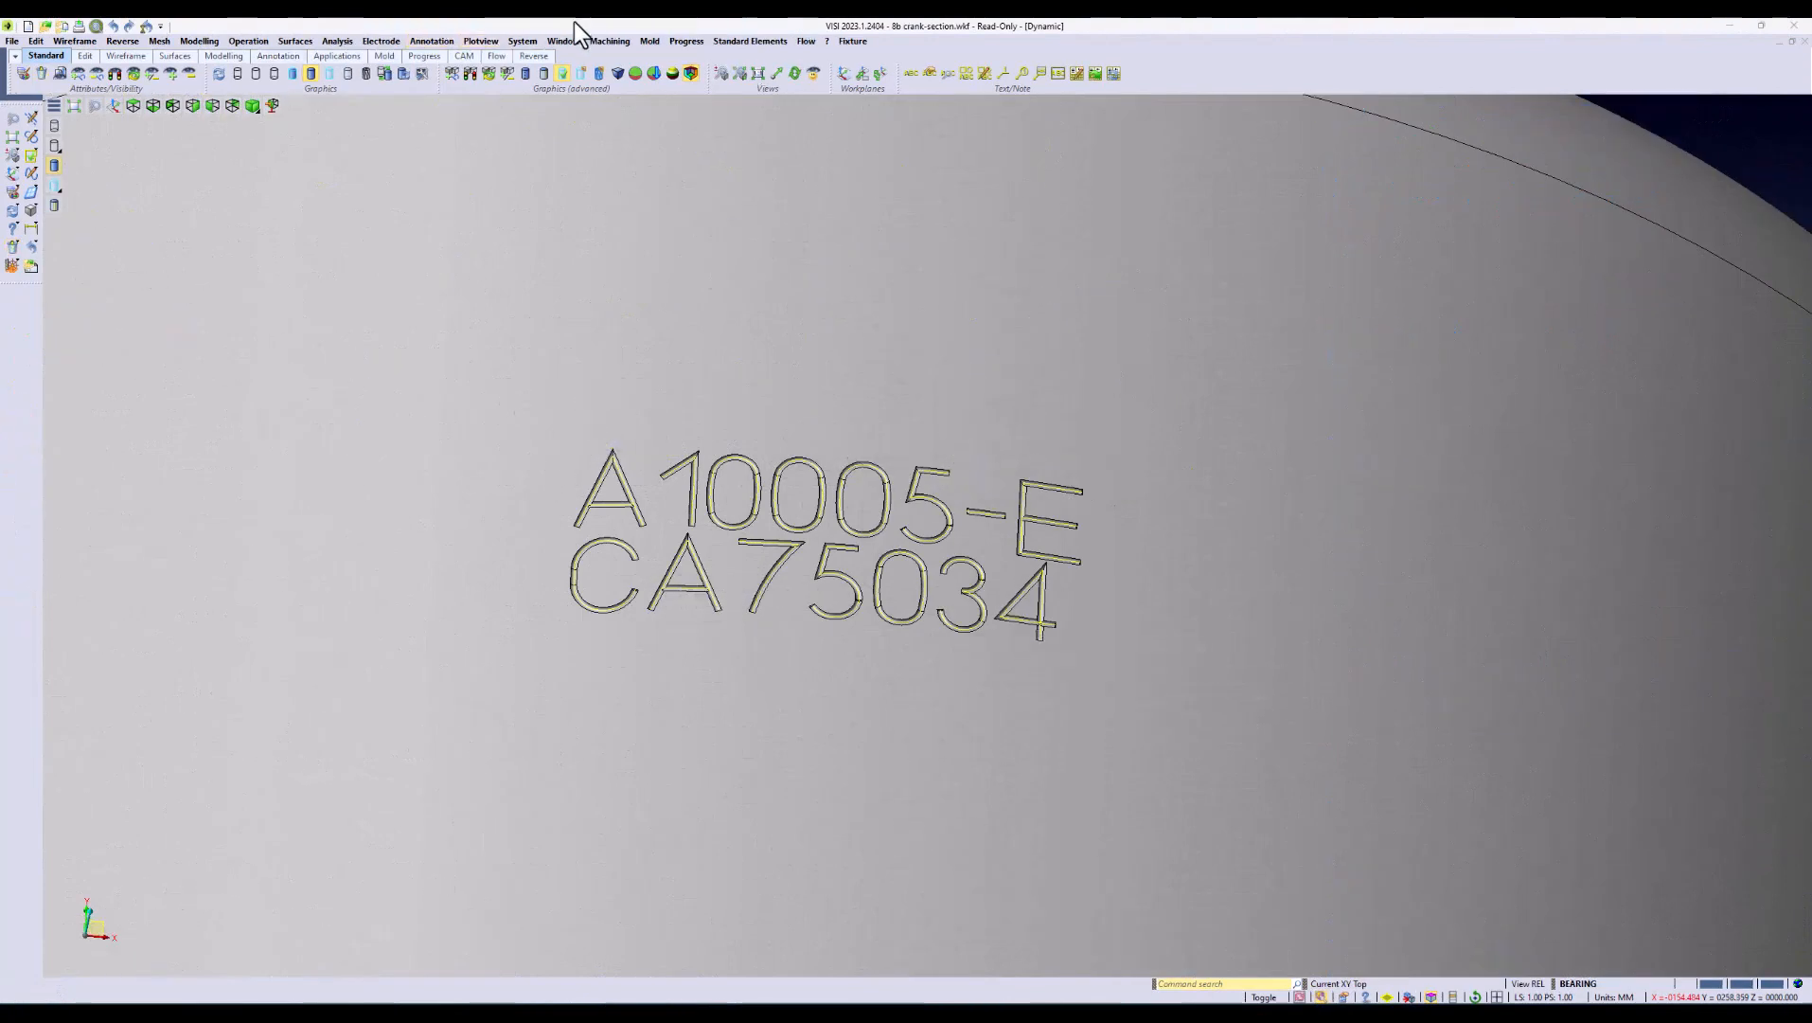
Step: Open the CAM Navigator and add the engraved crank body as the piece, keeping the default tolerances
click(617, 41)
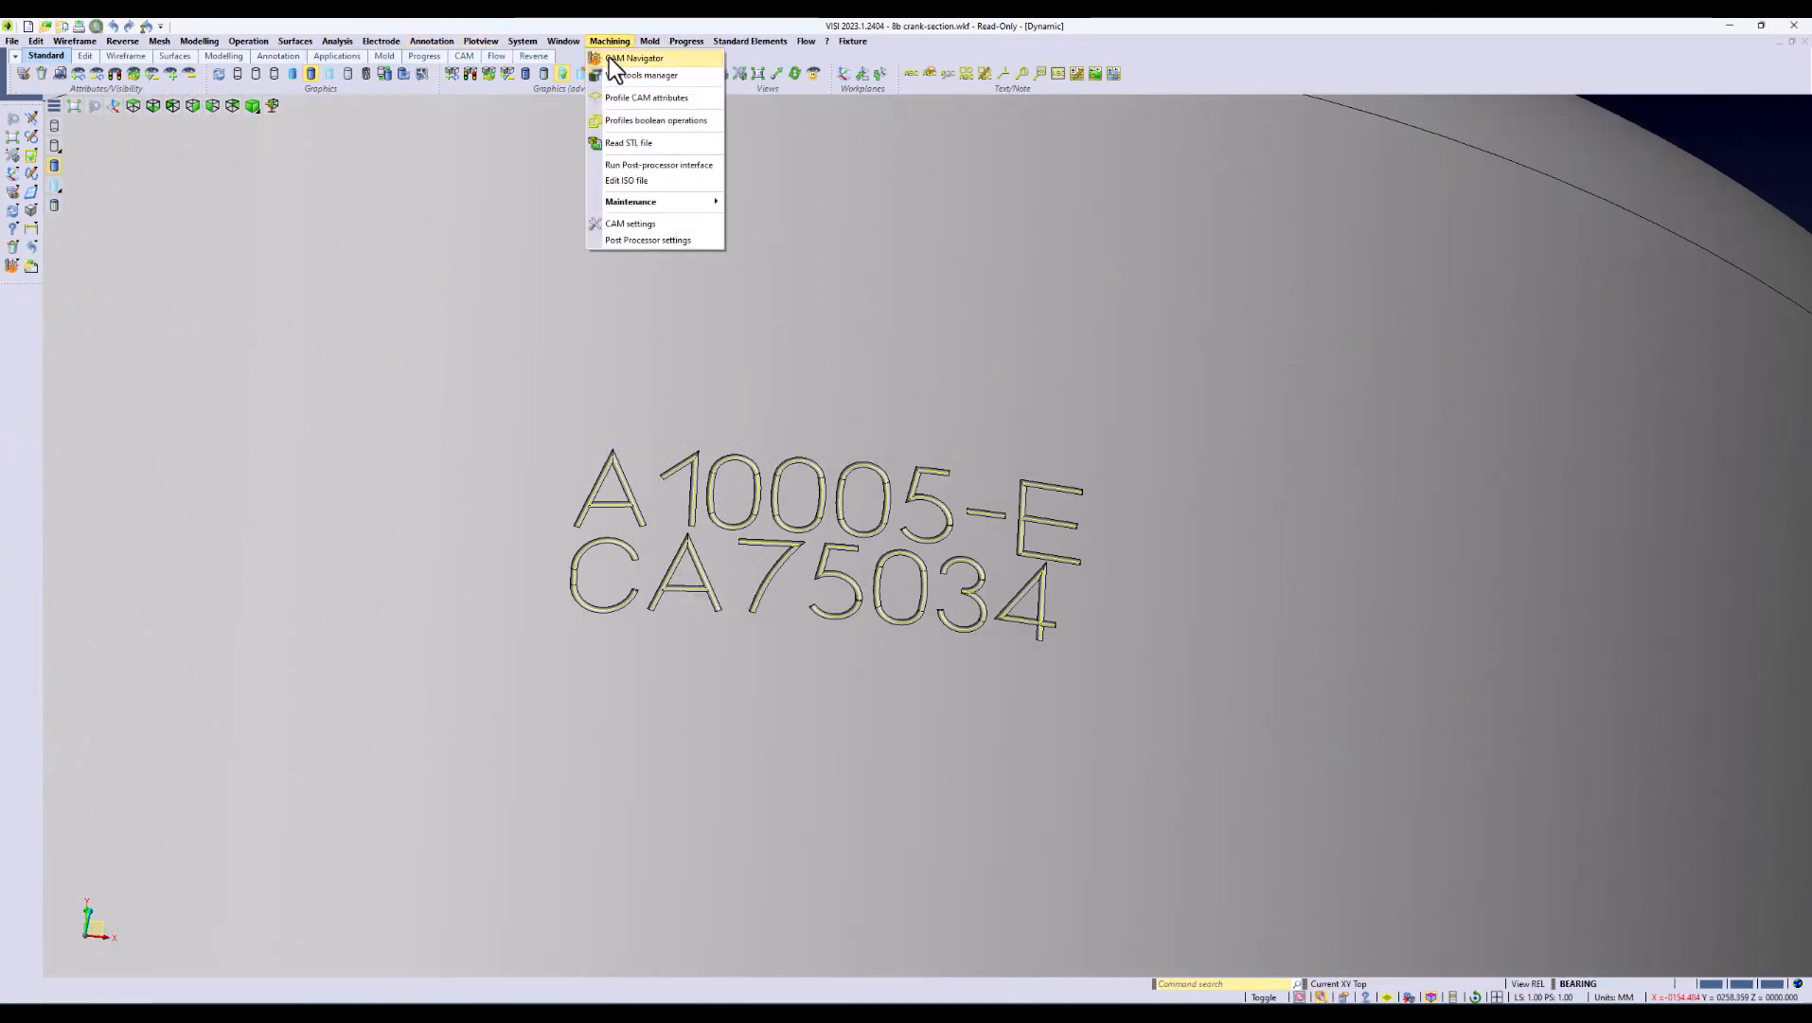
click(608, 56)
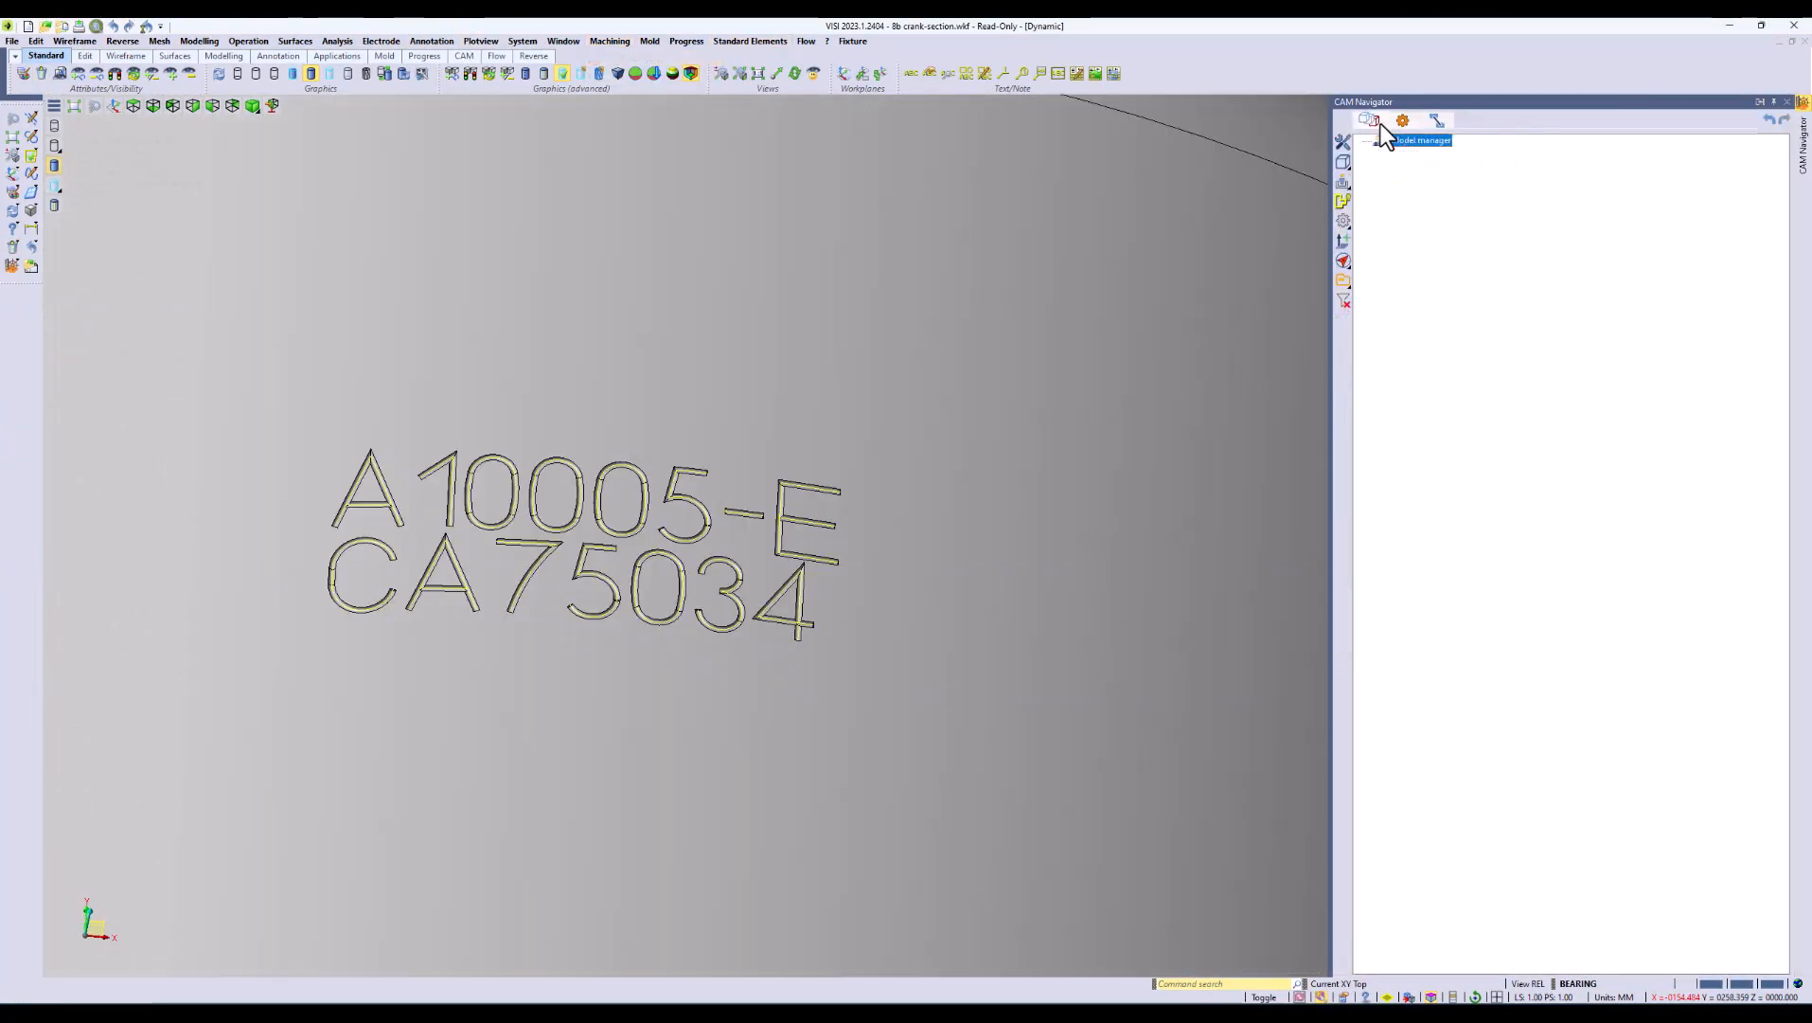
right_click(1405, 139)
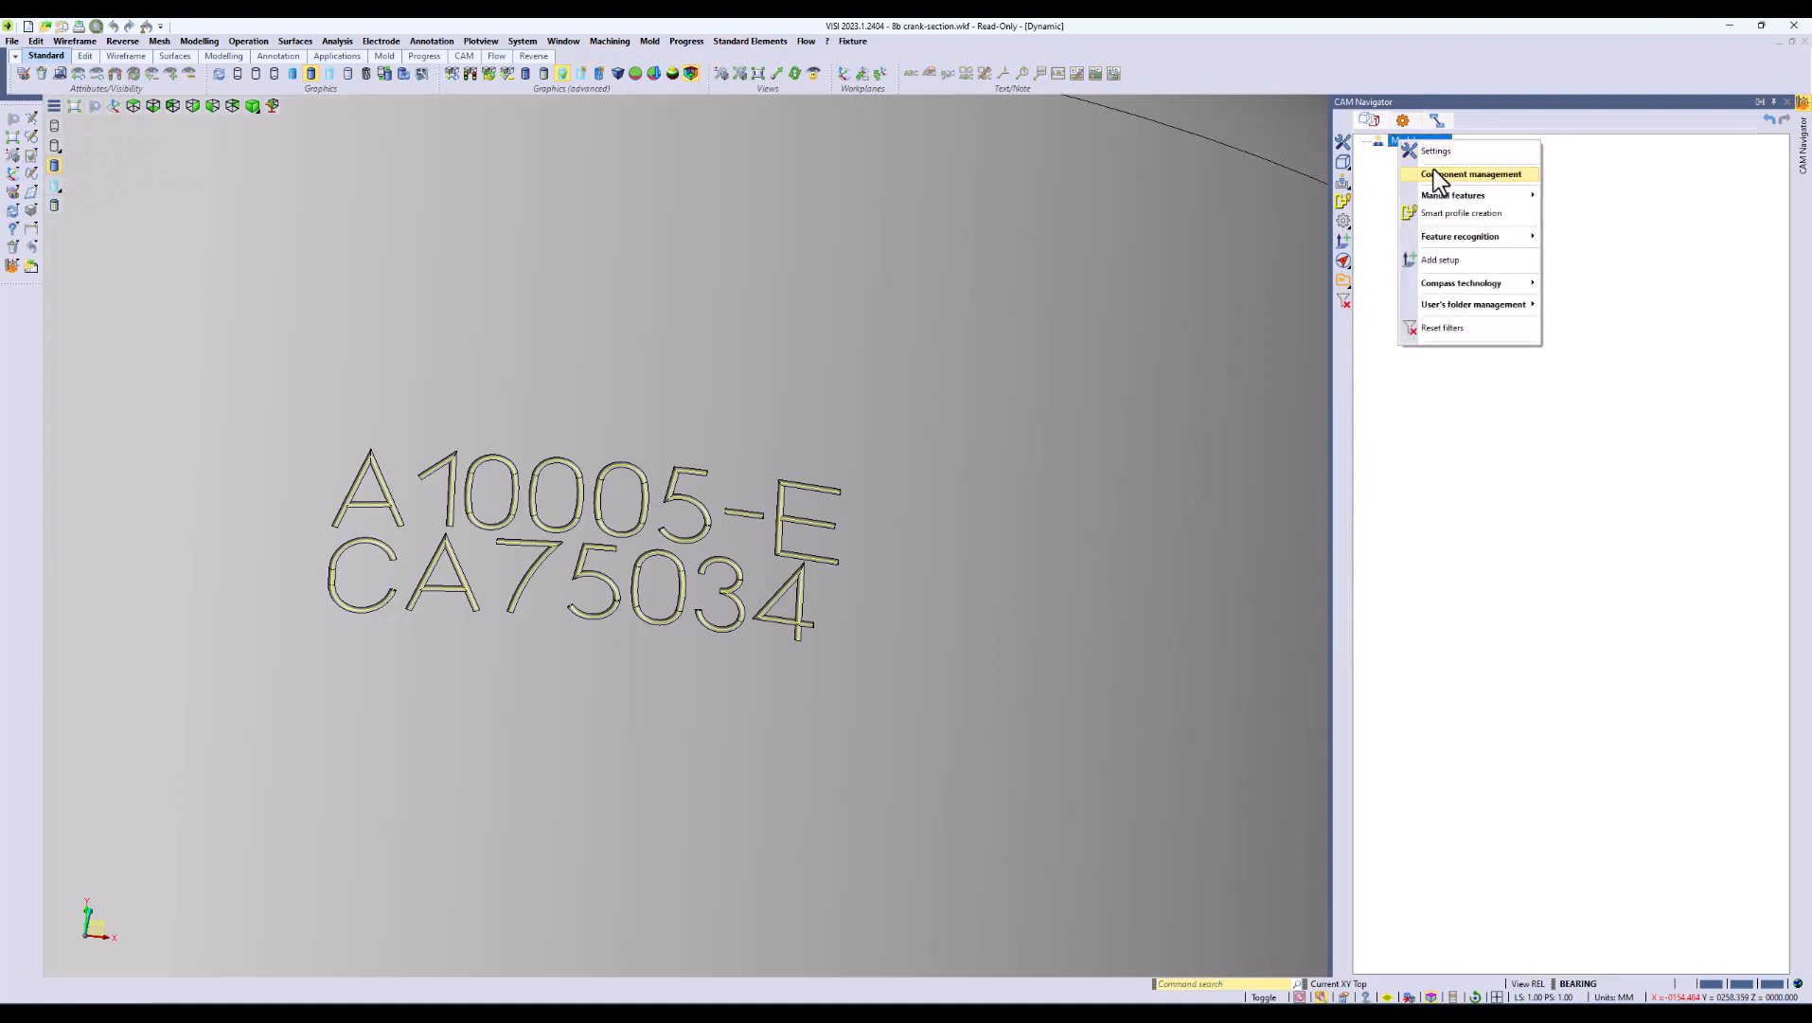
mouse_move(1440, 172)
click(1589, 177)
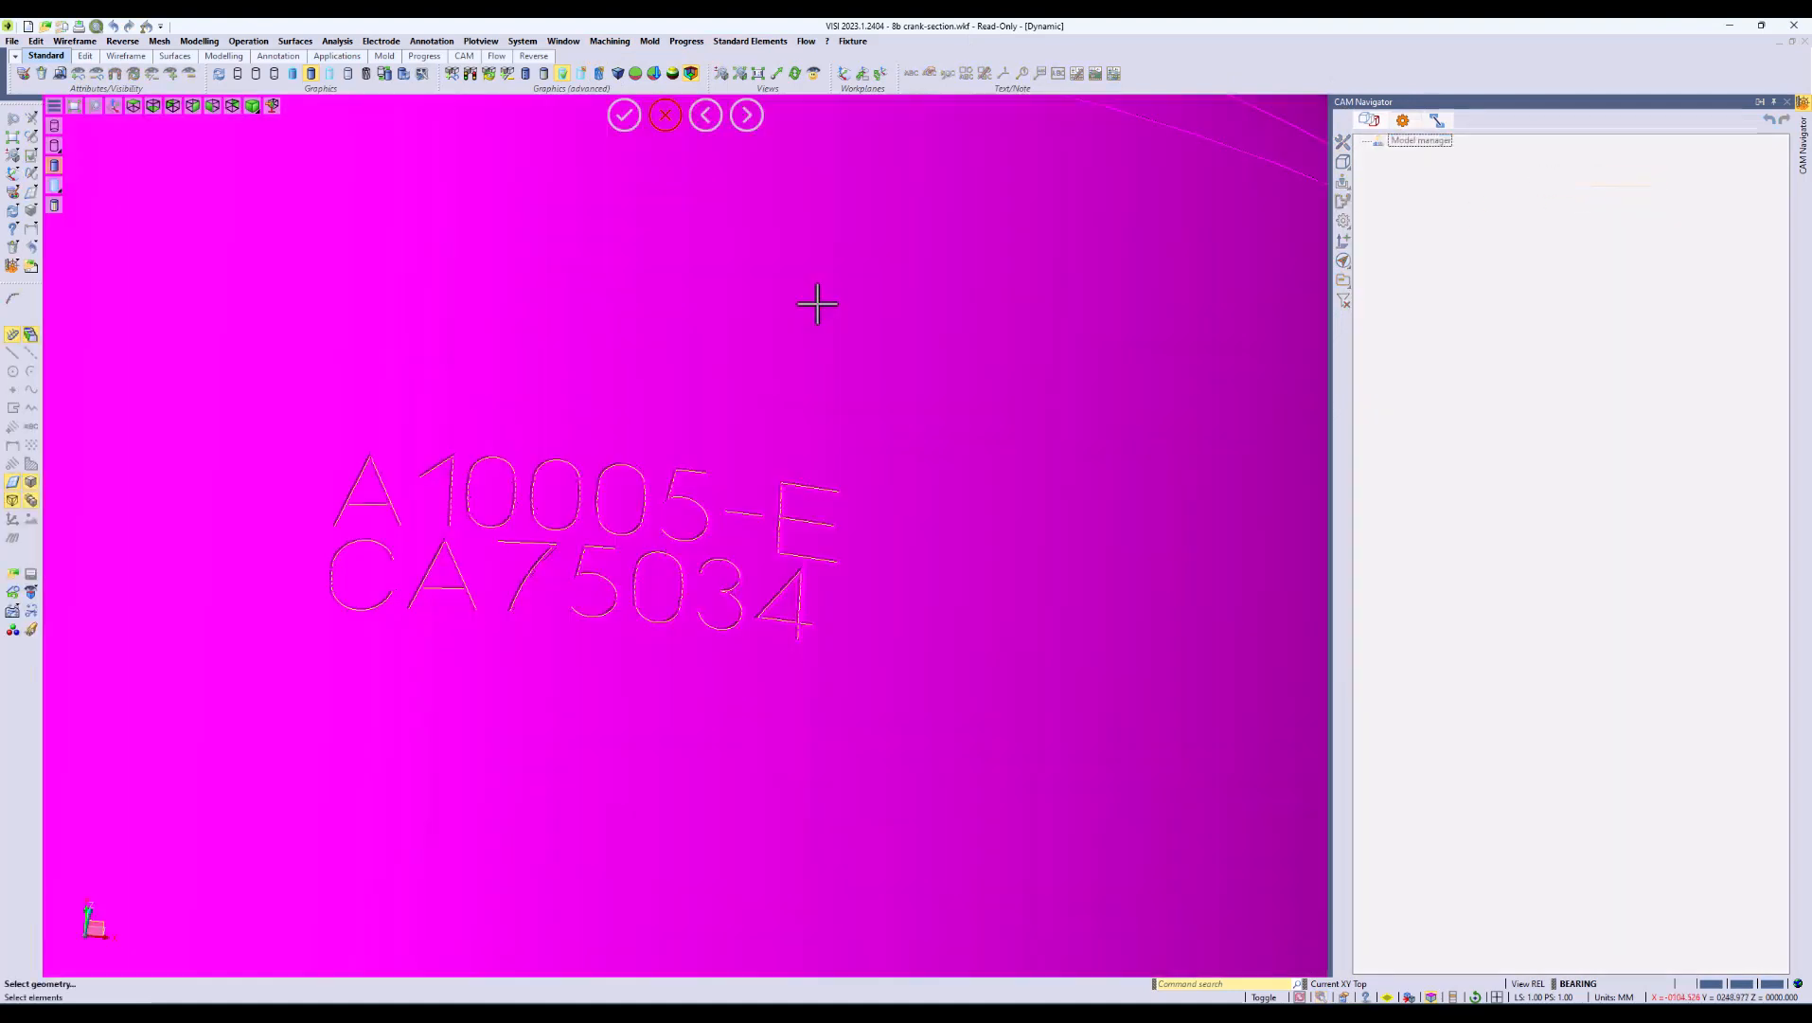
click(820, 301)
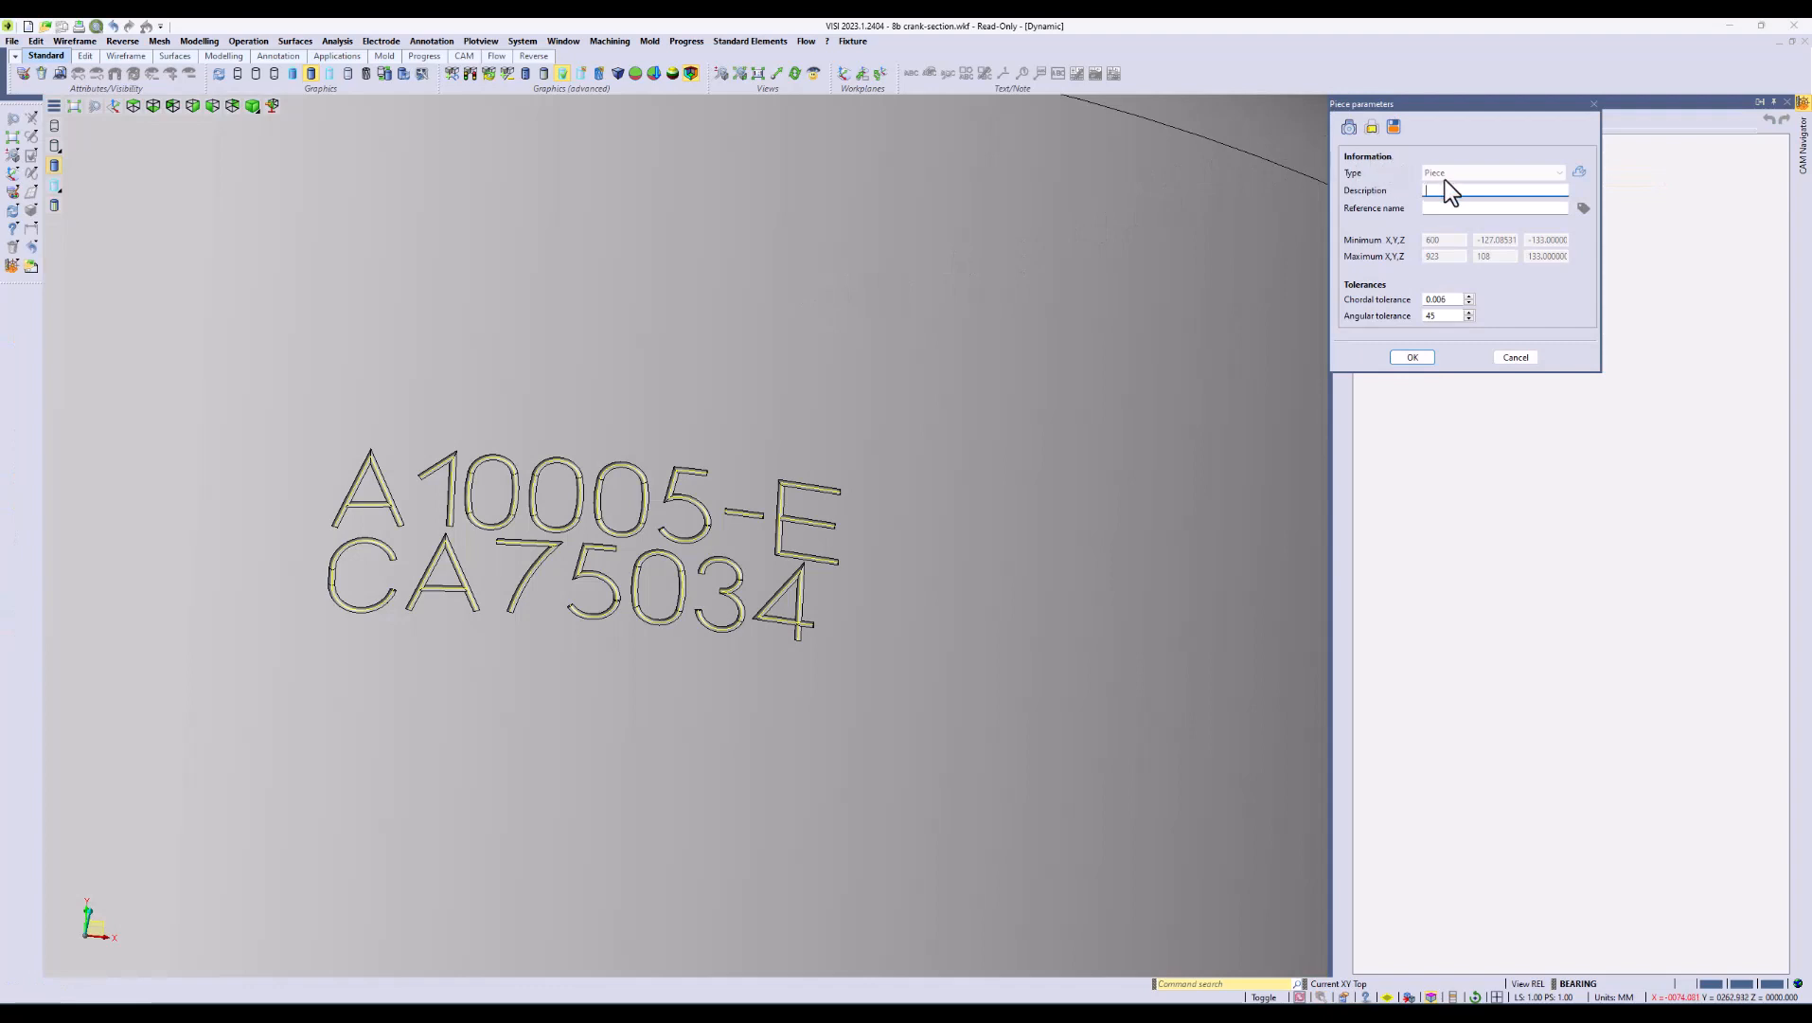
click(1412, 357)
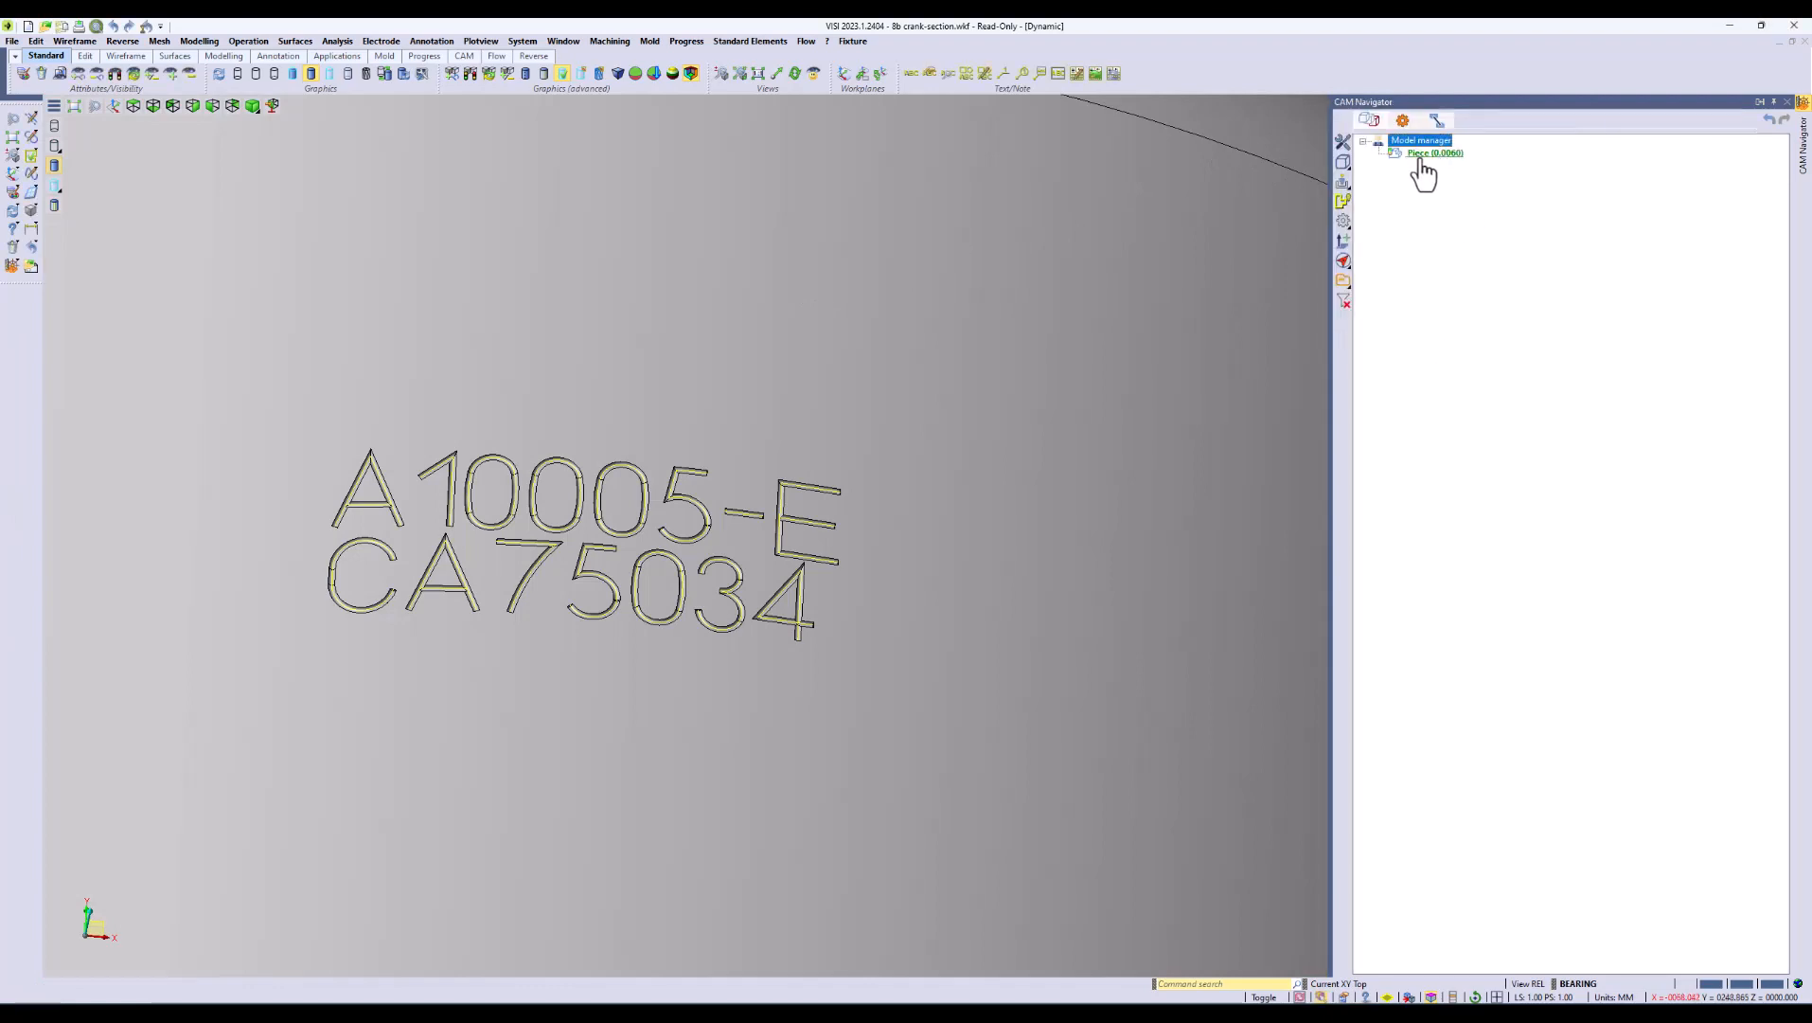
Step: Add a 3-axis Projection operation to the piece using the 1/32 ballnose tool
right_click(1434, 155)
click(1473, 265)
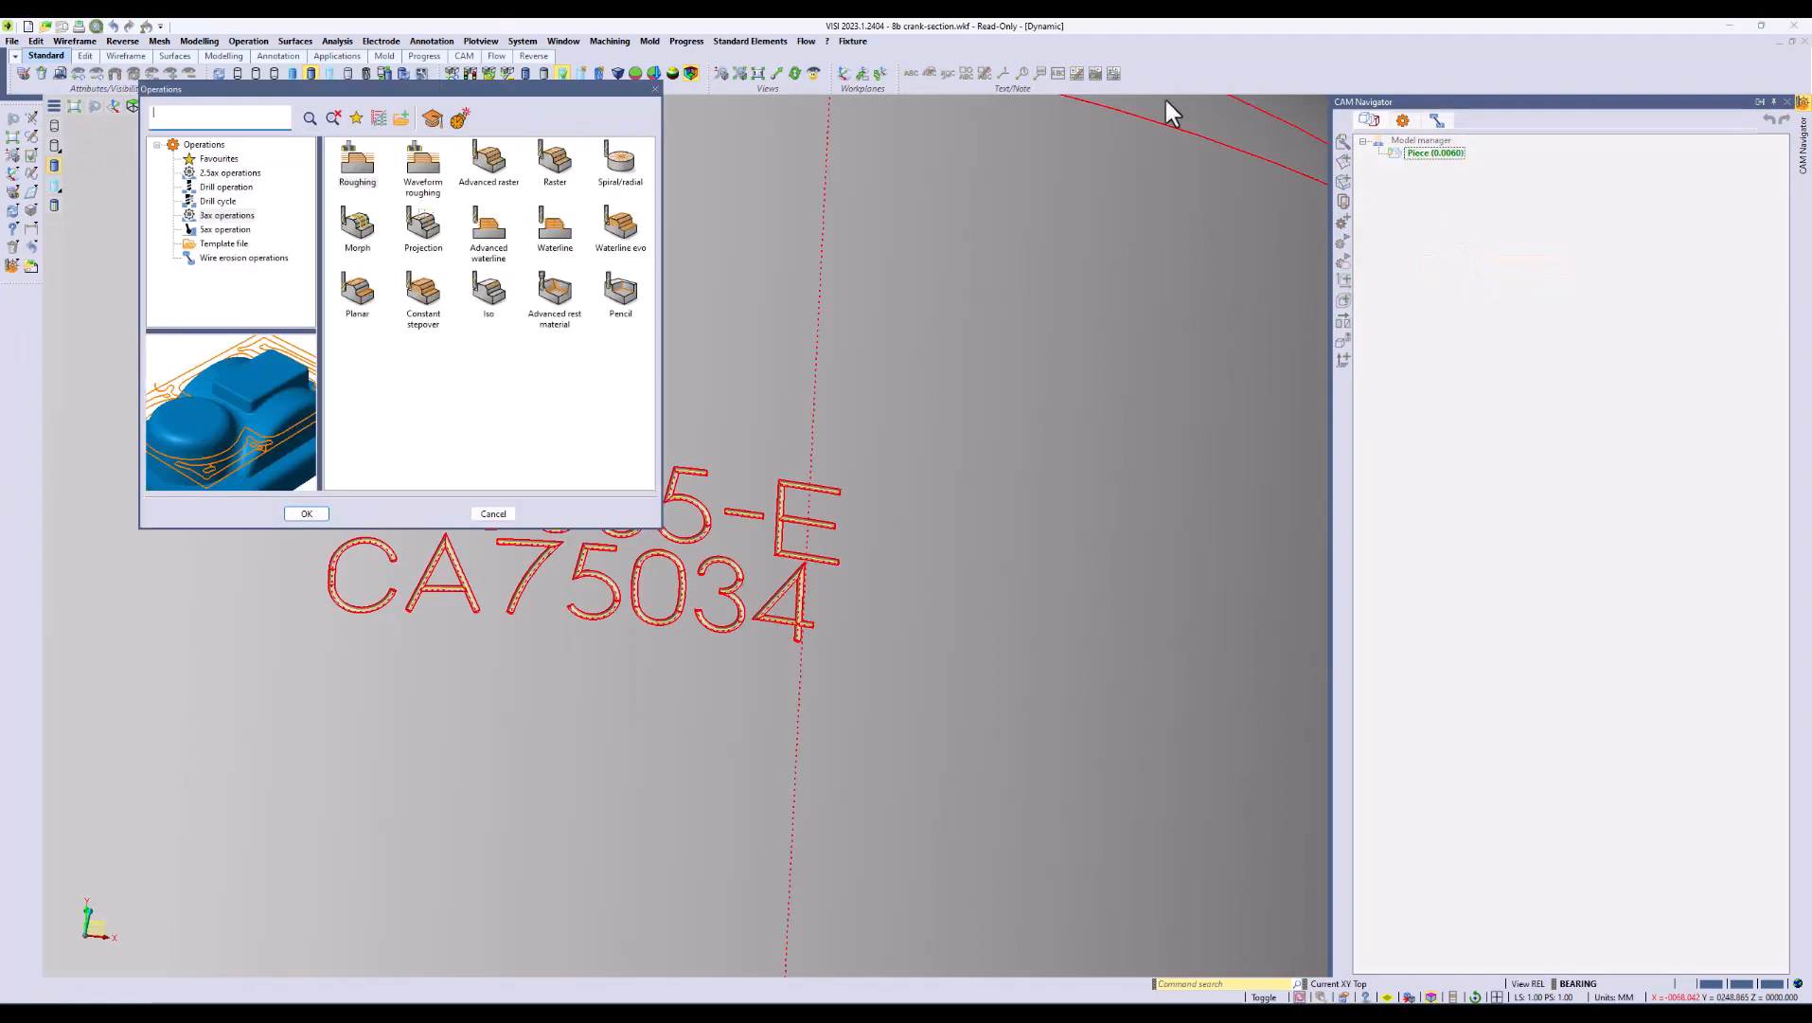
click(428, 228)
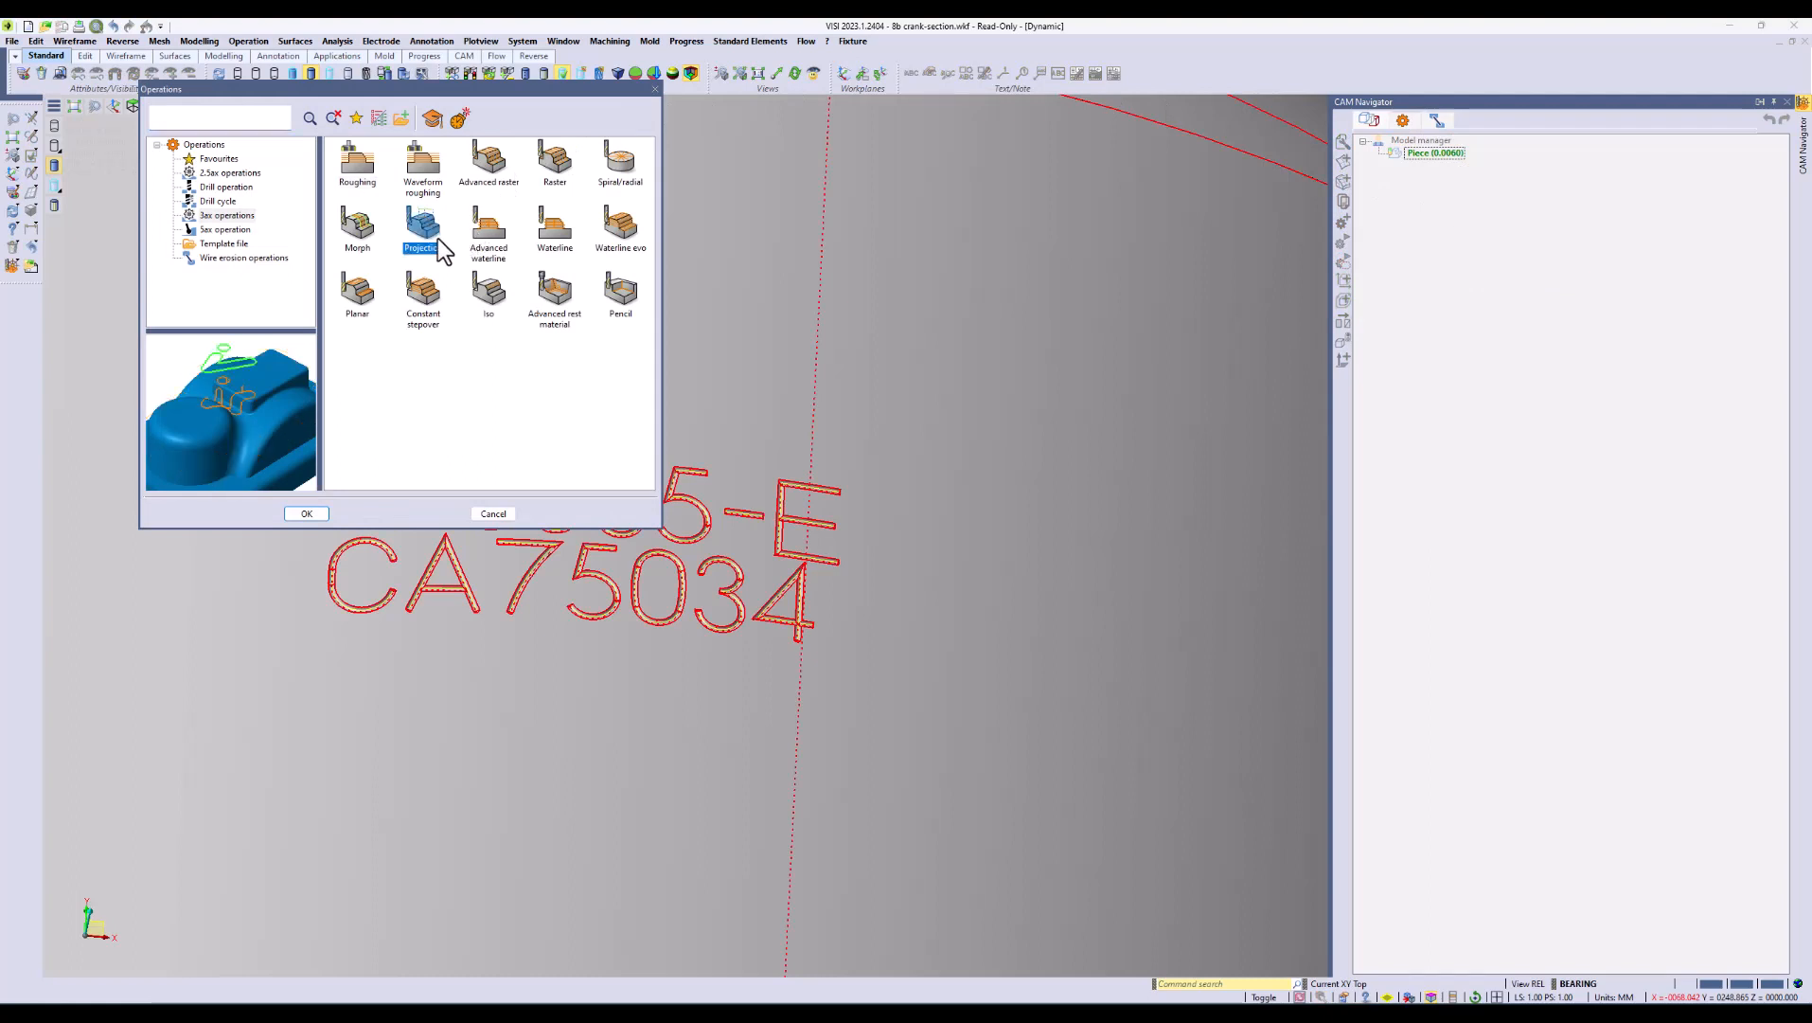
click(306, 513)
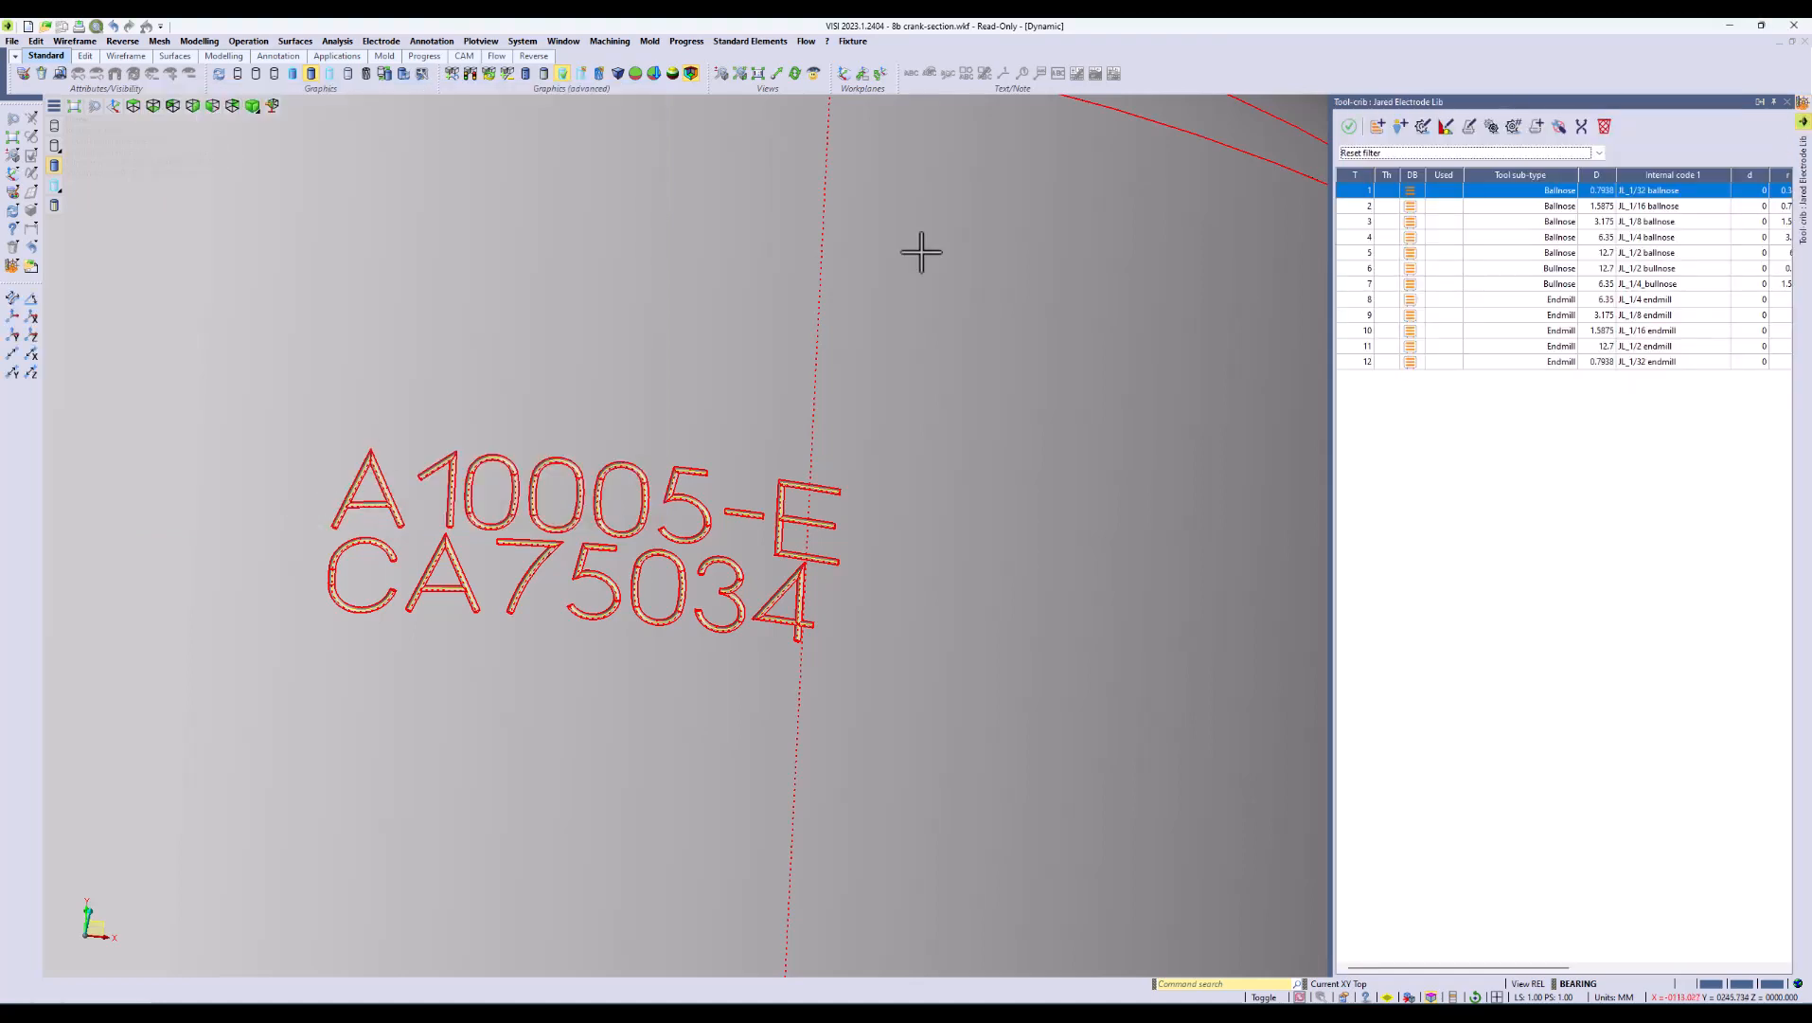
click(1472, 191)
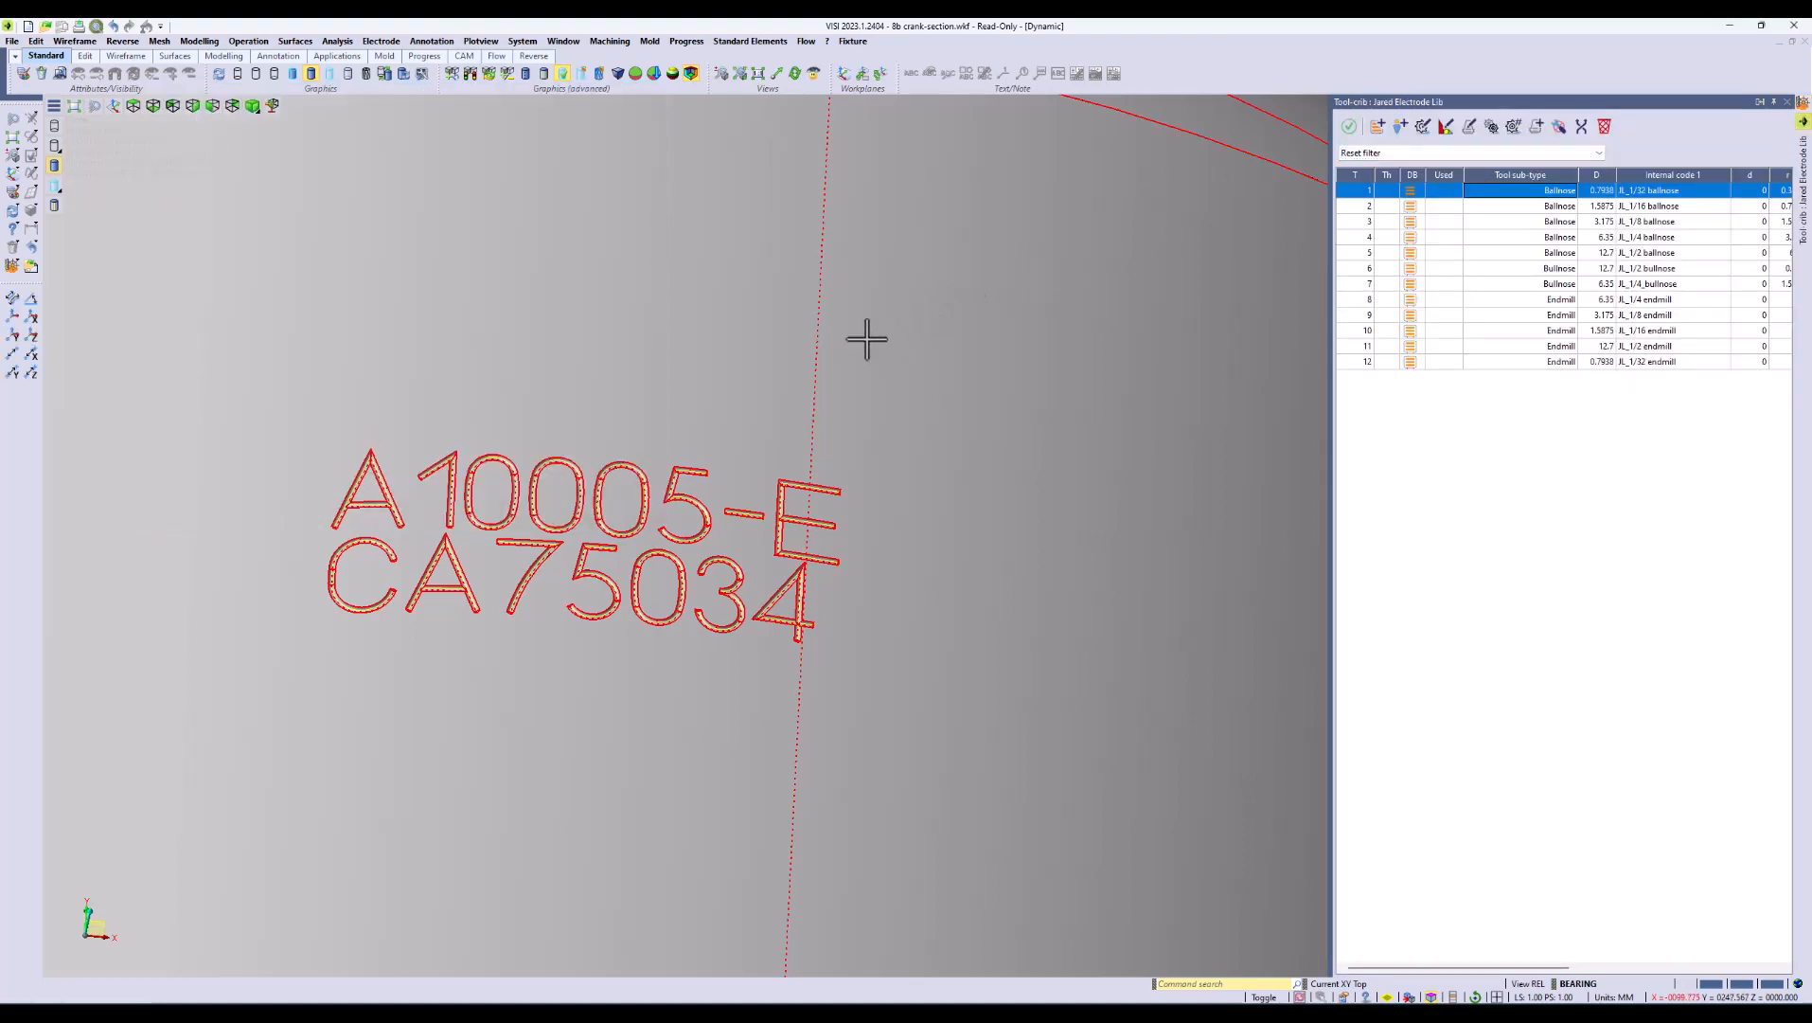
scroll(829, 353, down, 3)
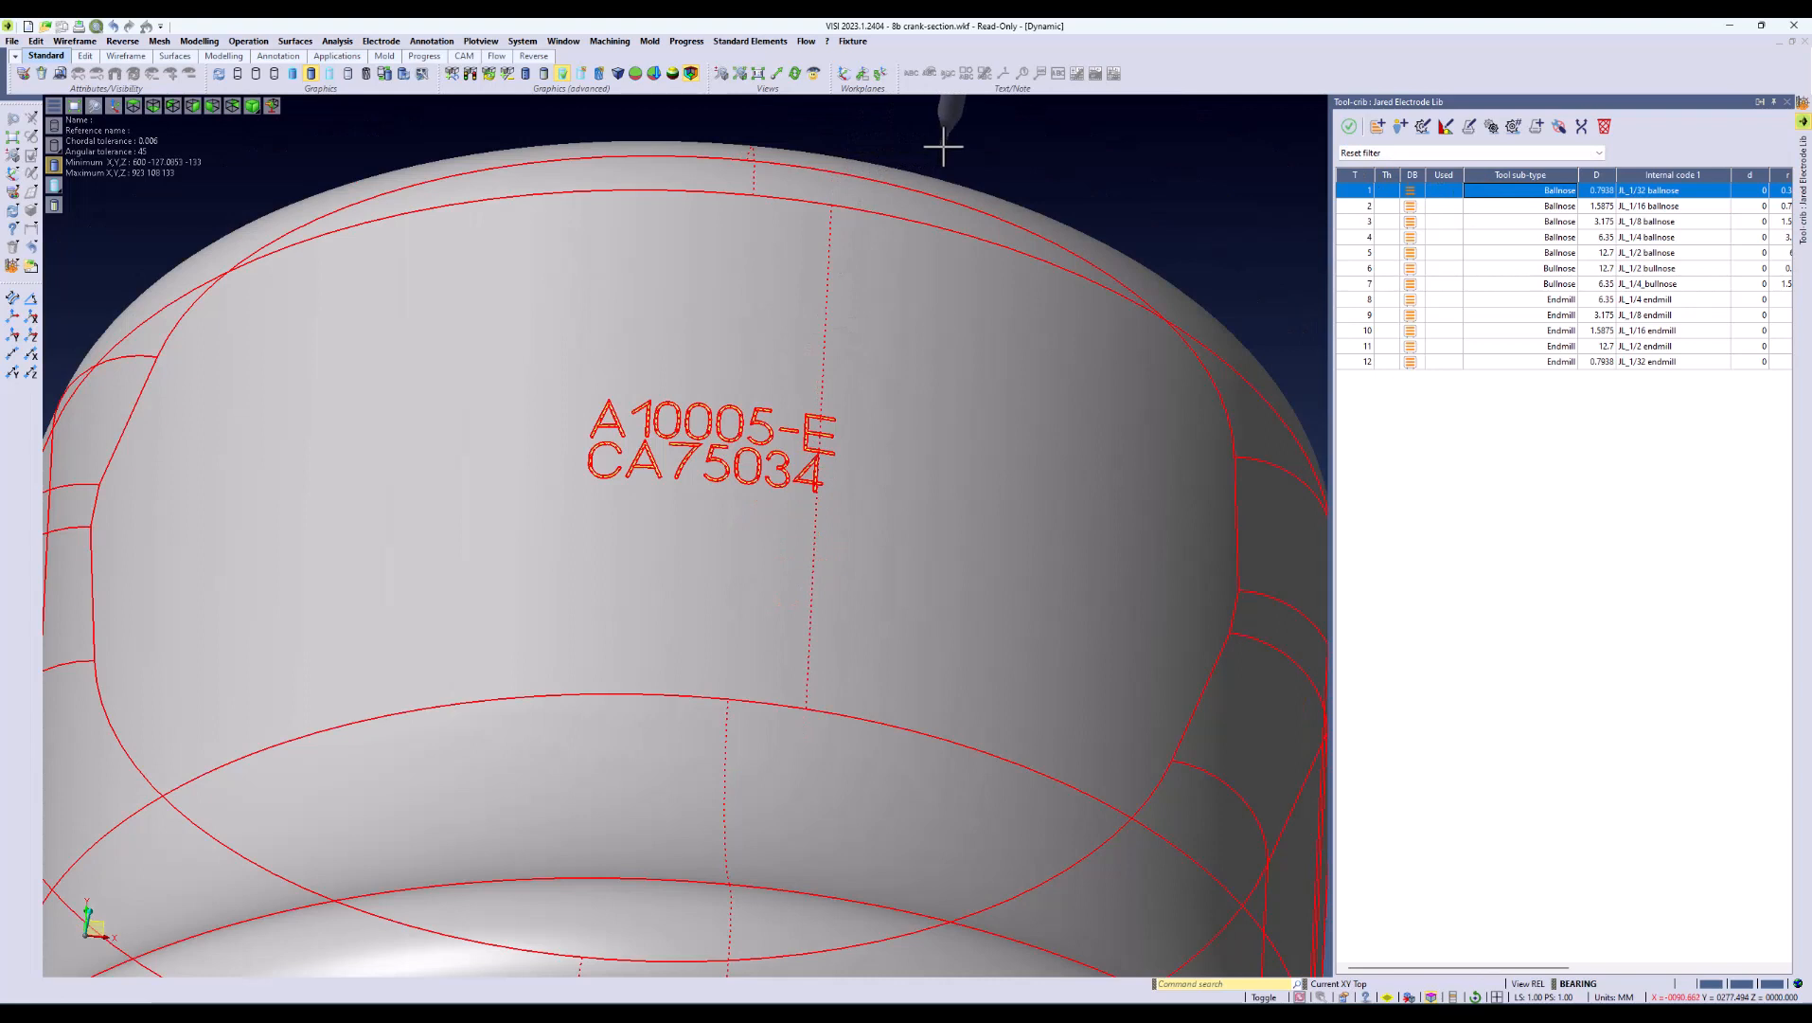
click(1352, 127)
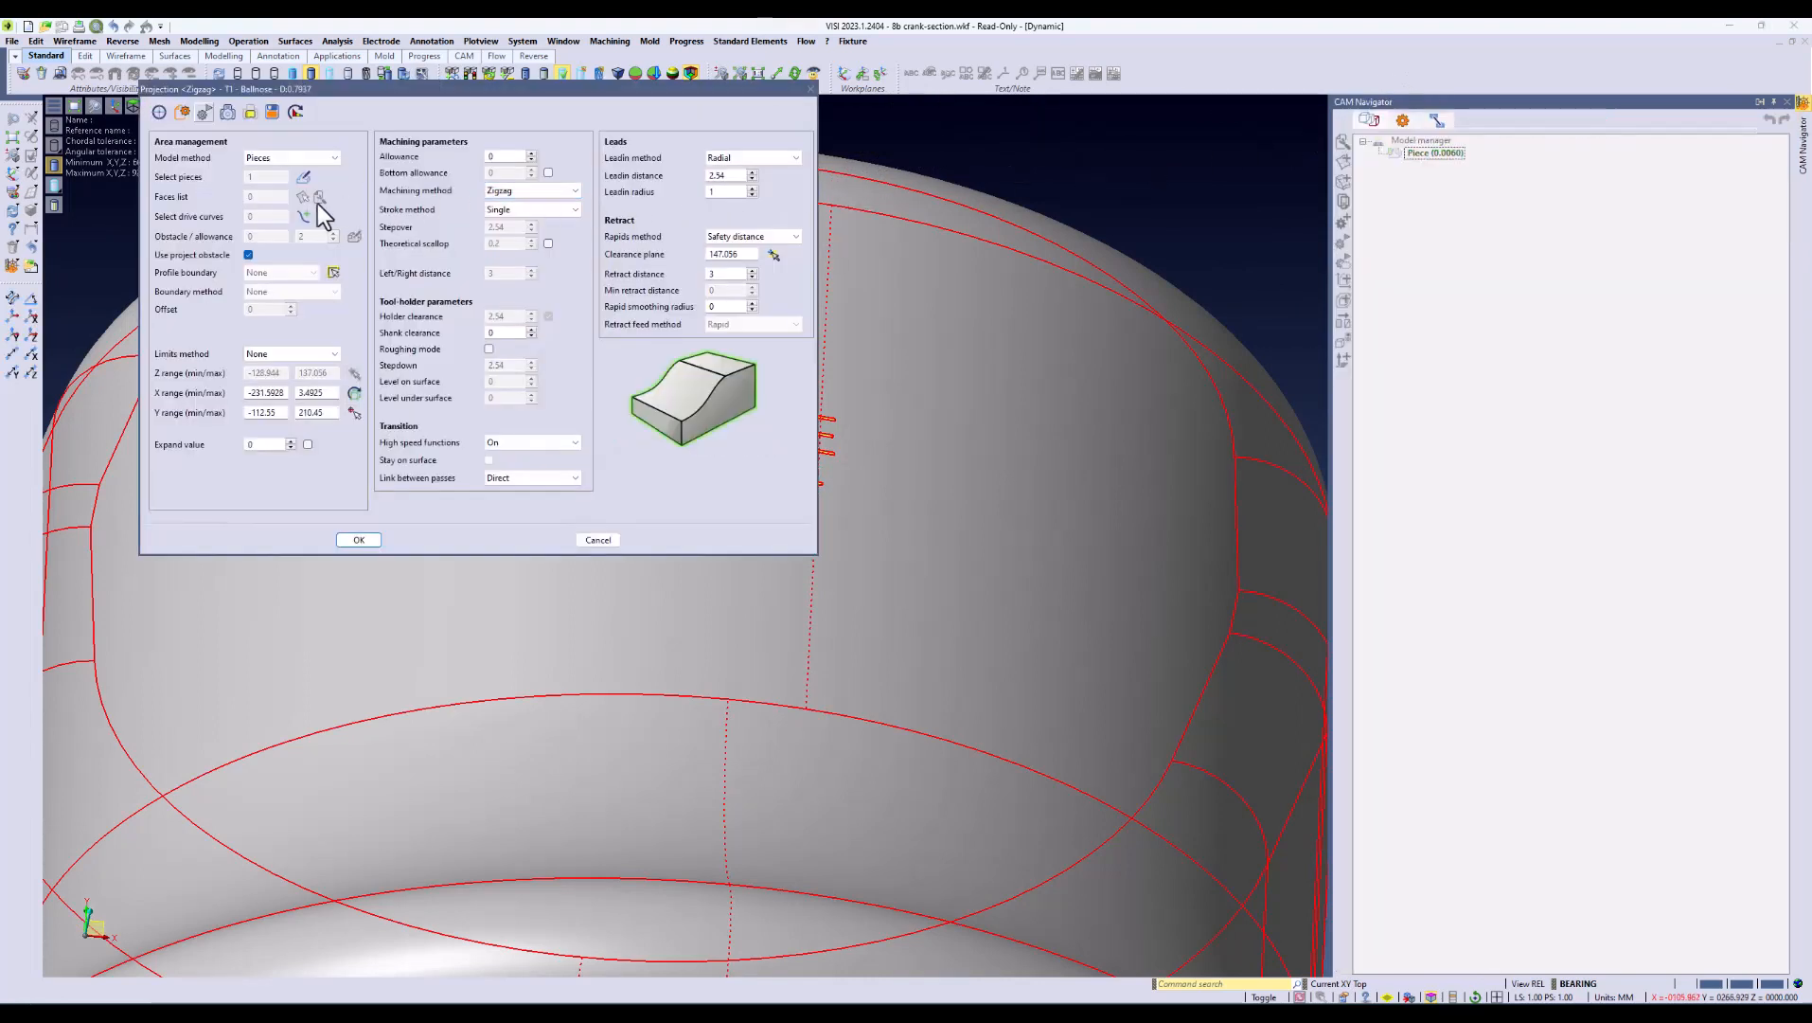
Step: Pick the A10005-E / CA75034 text curves as the drive curves and set the lead-in method to Axial
click(303, 218)
drag(549, 372, 901, 508)
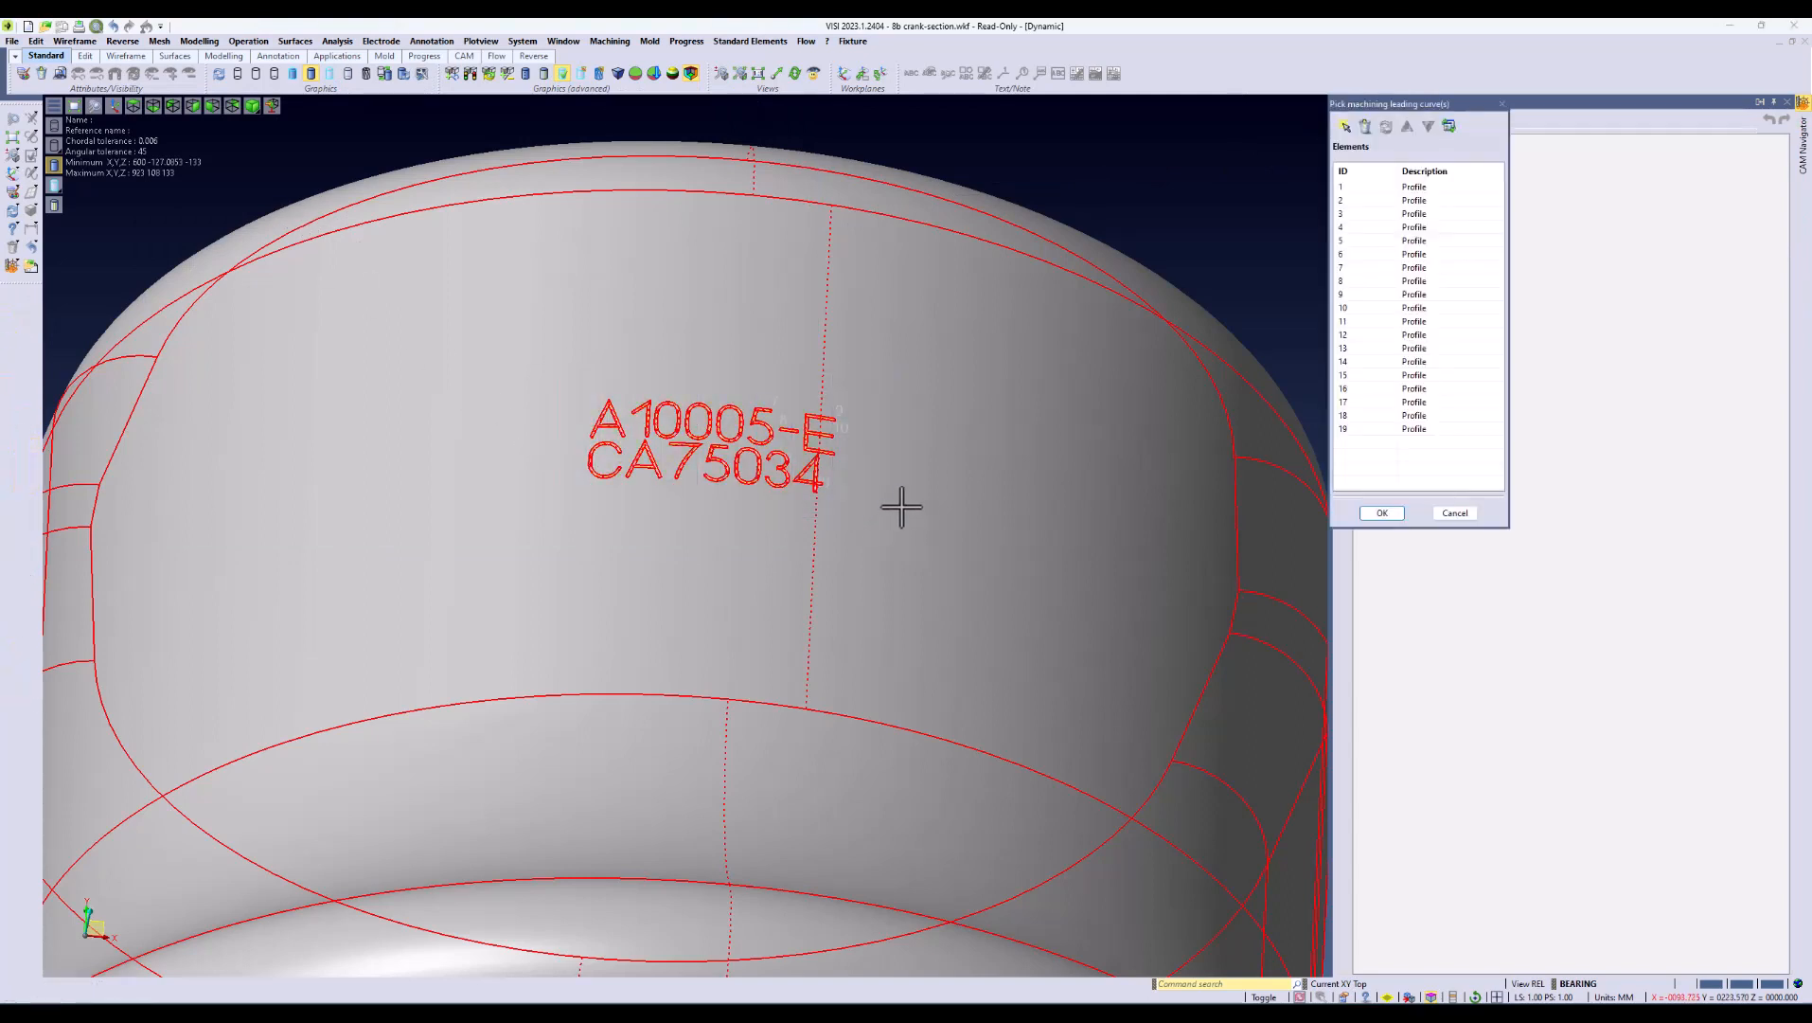
click(1382, 512)
click(511, 157)
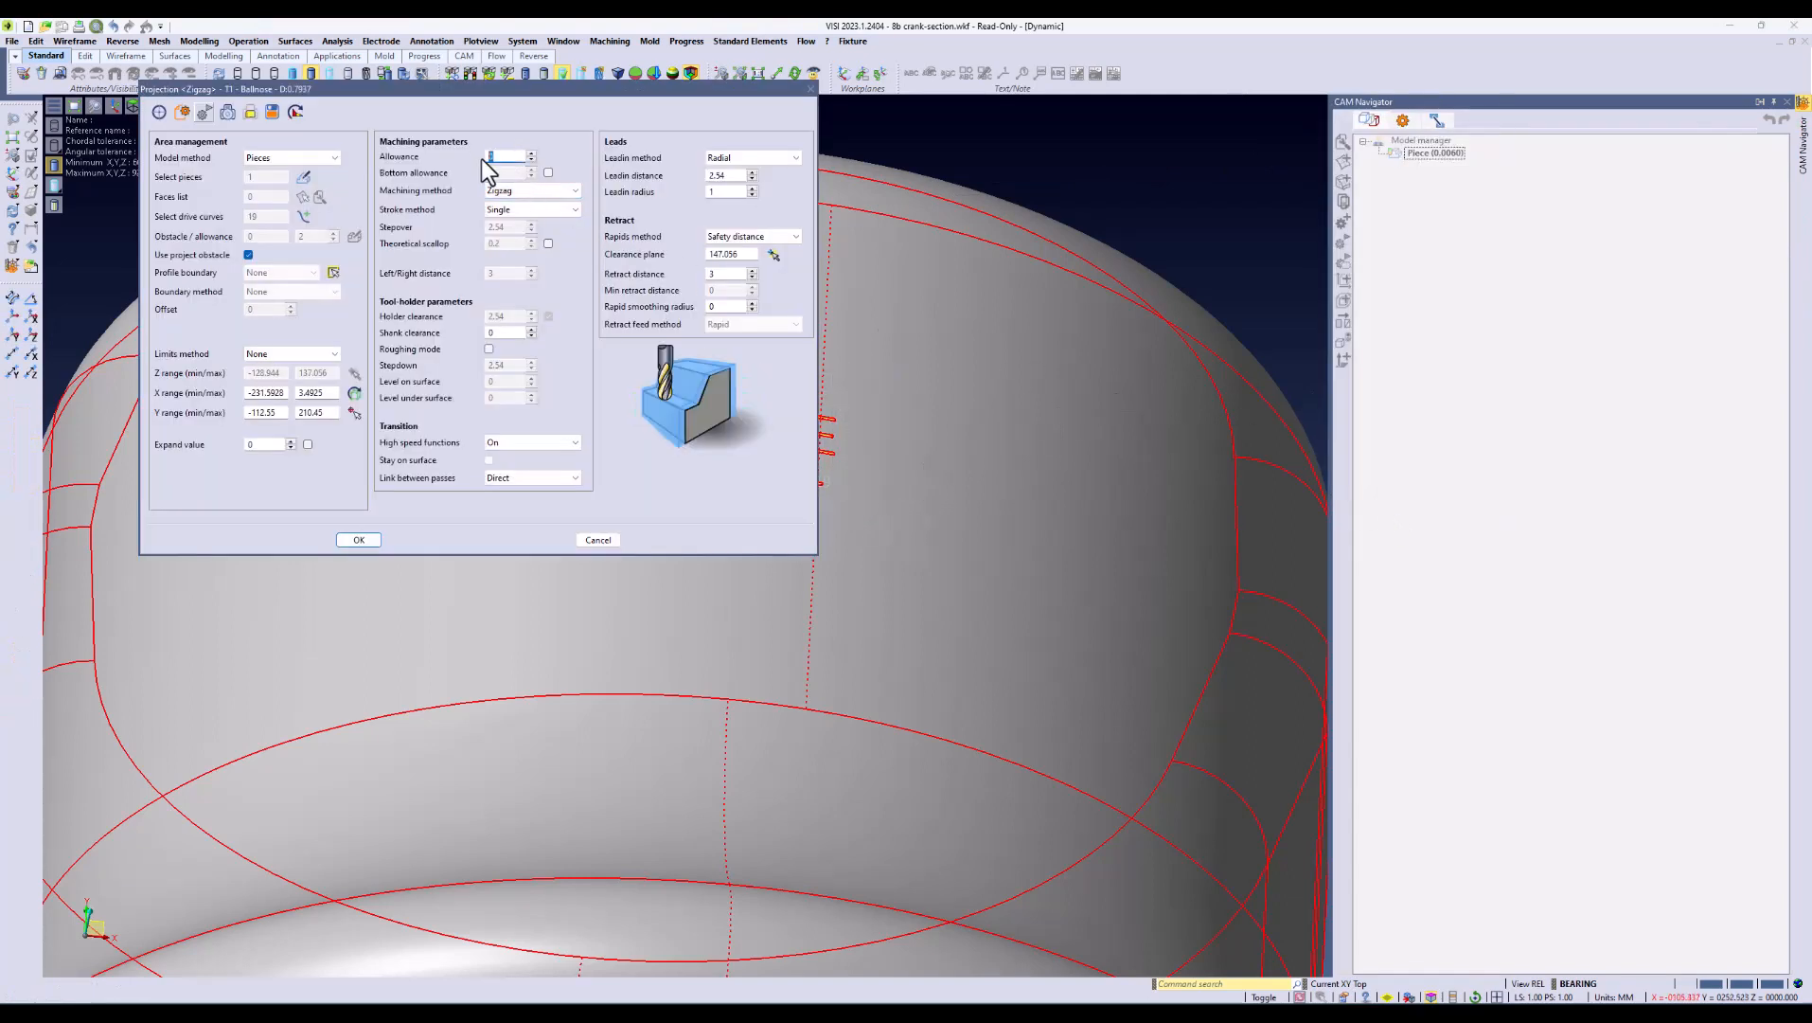
click(749, 158)
click(740, 177)
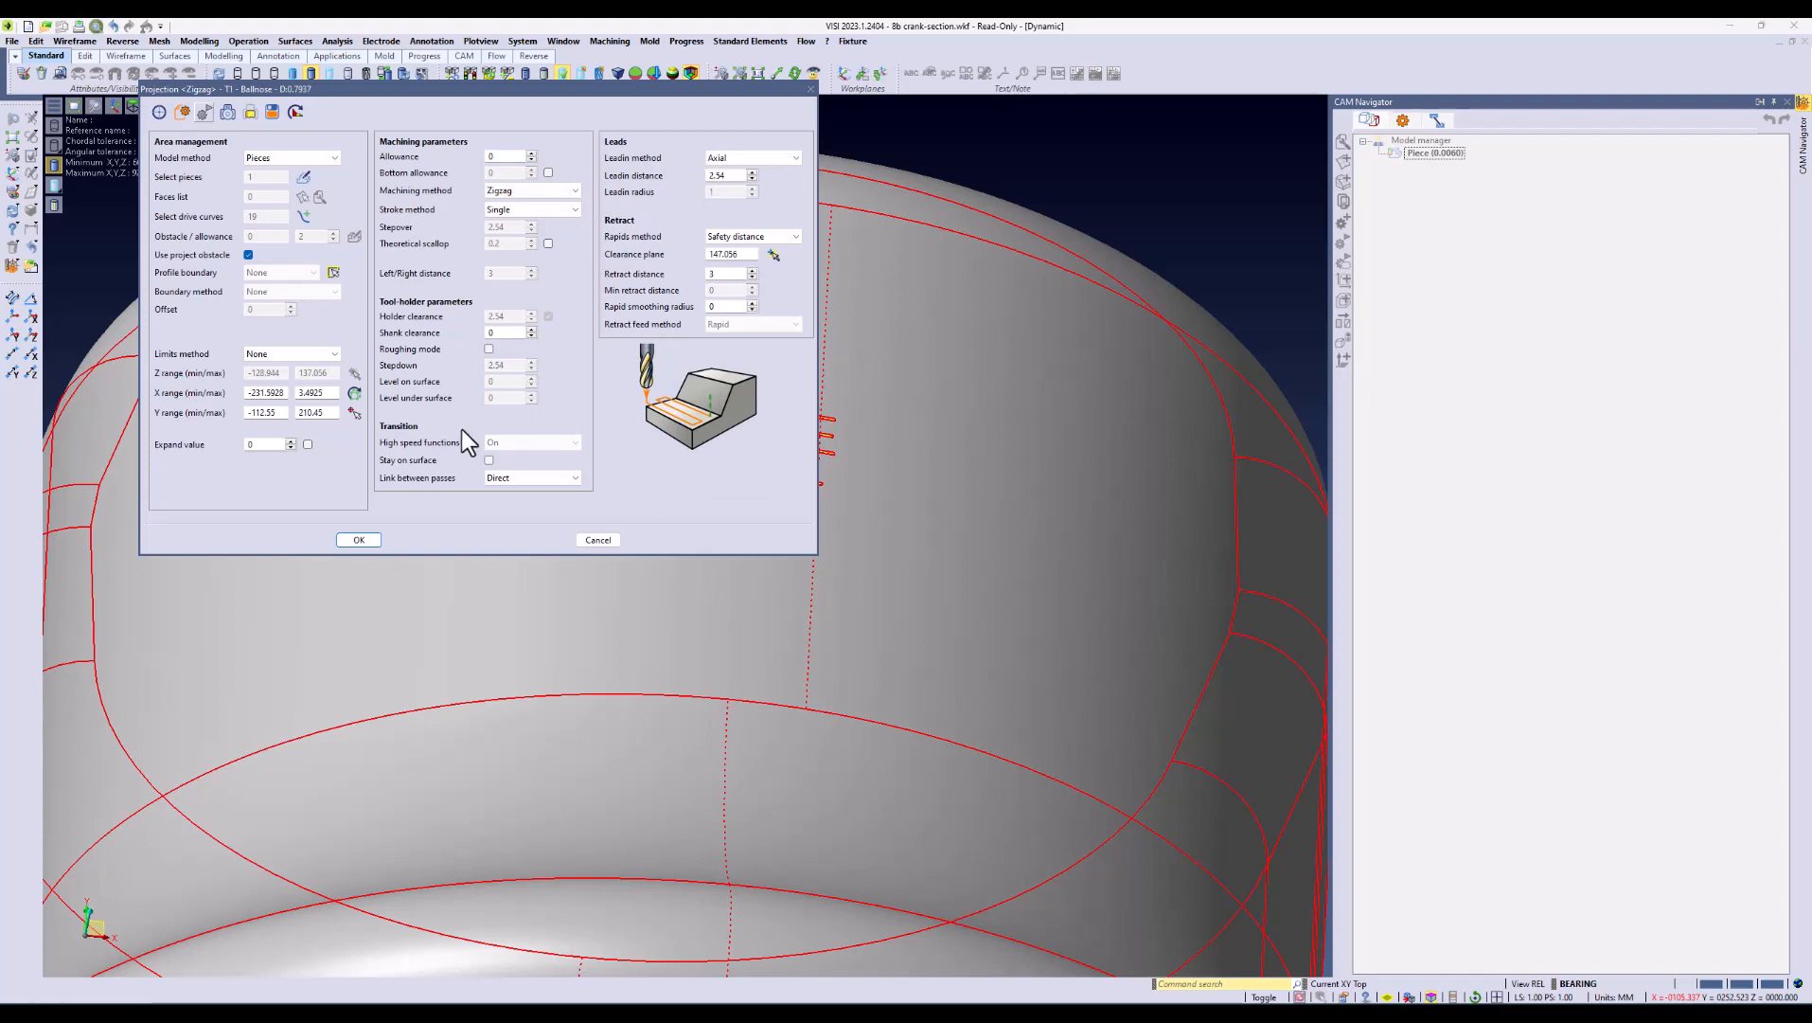
click(360, 540)
Step: Calculate the toolpath of the Projection operation for the A10005-E / CA75034 text
click(1420, 152)
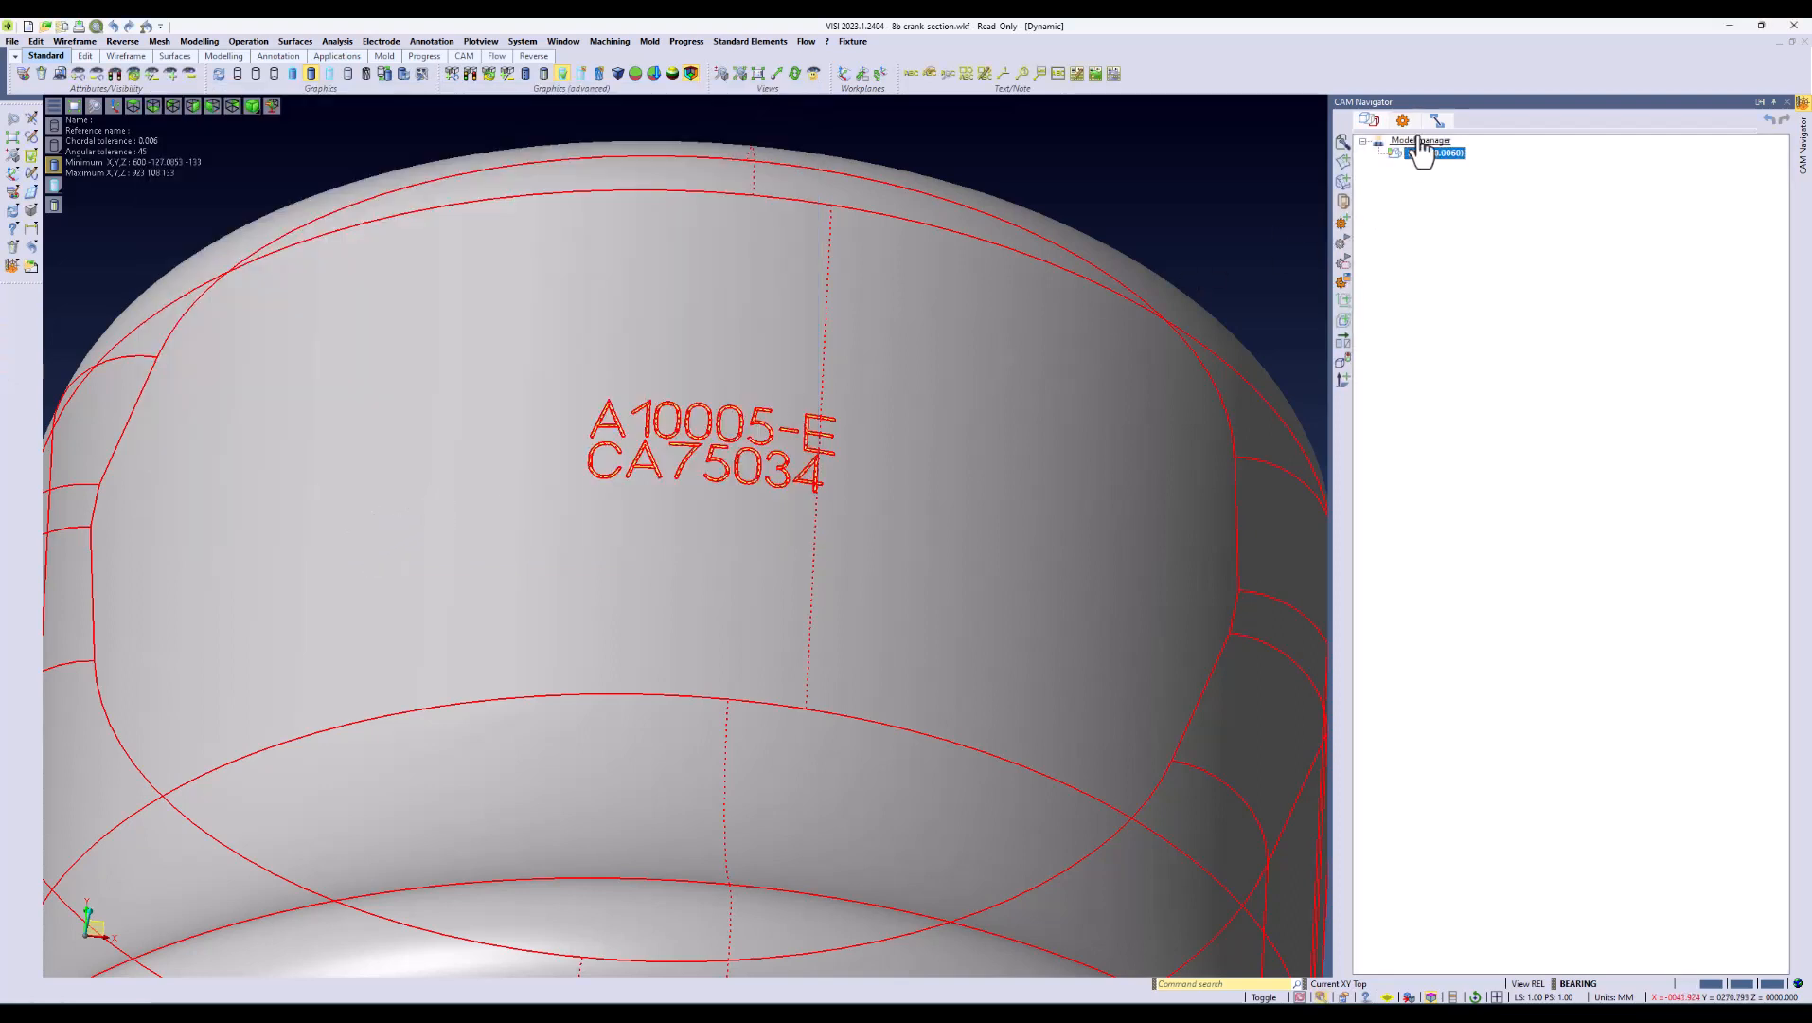
click(1402, 120)
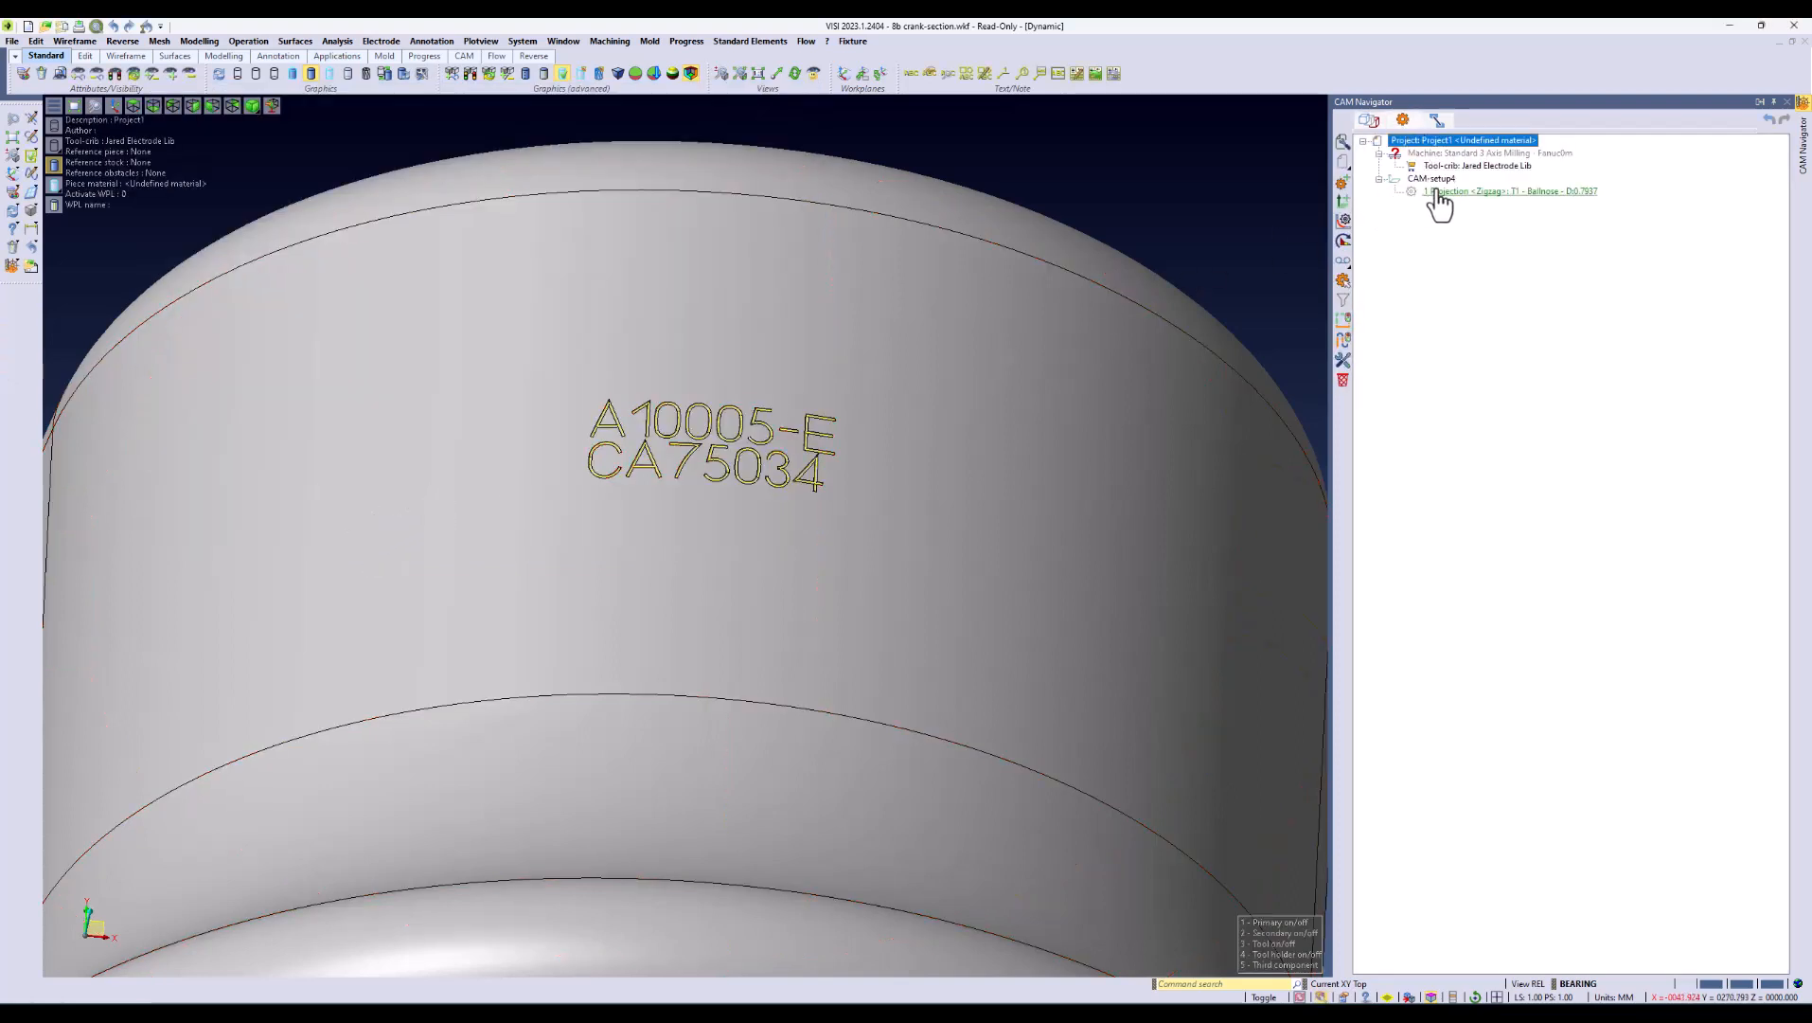
click(1454, 193)
double_click(1454, 198)
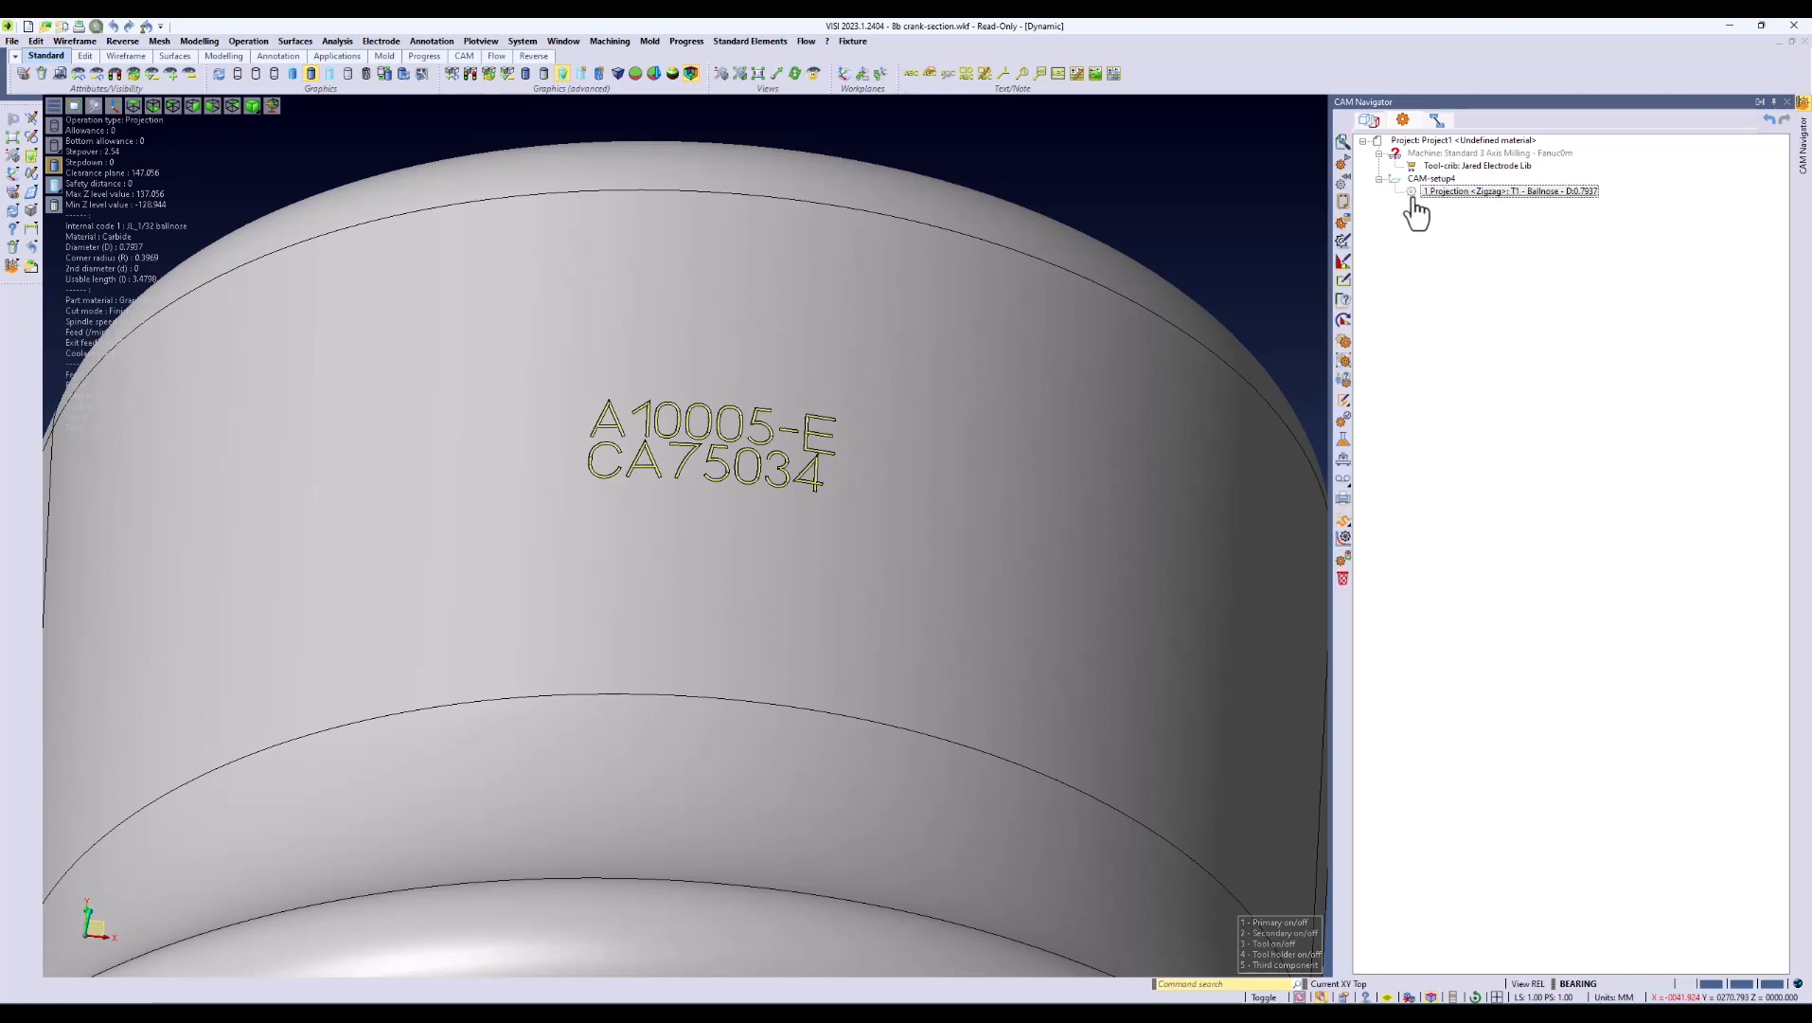
click(1415, 195)
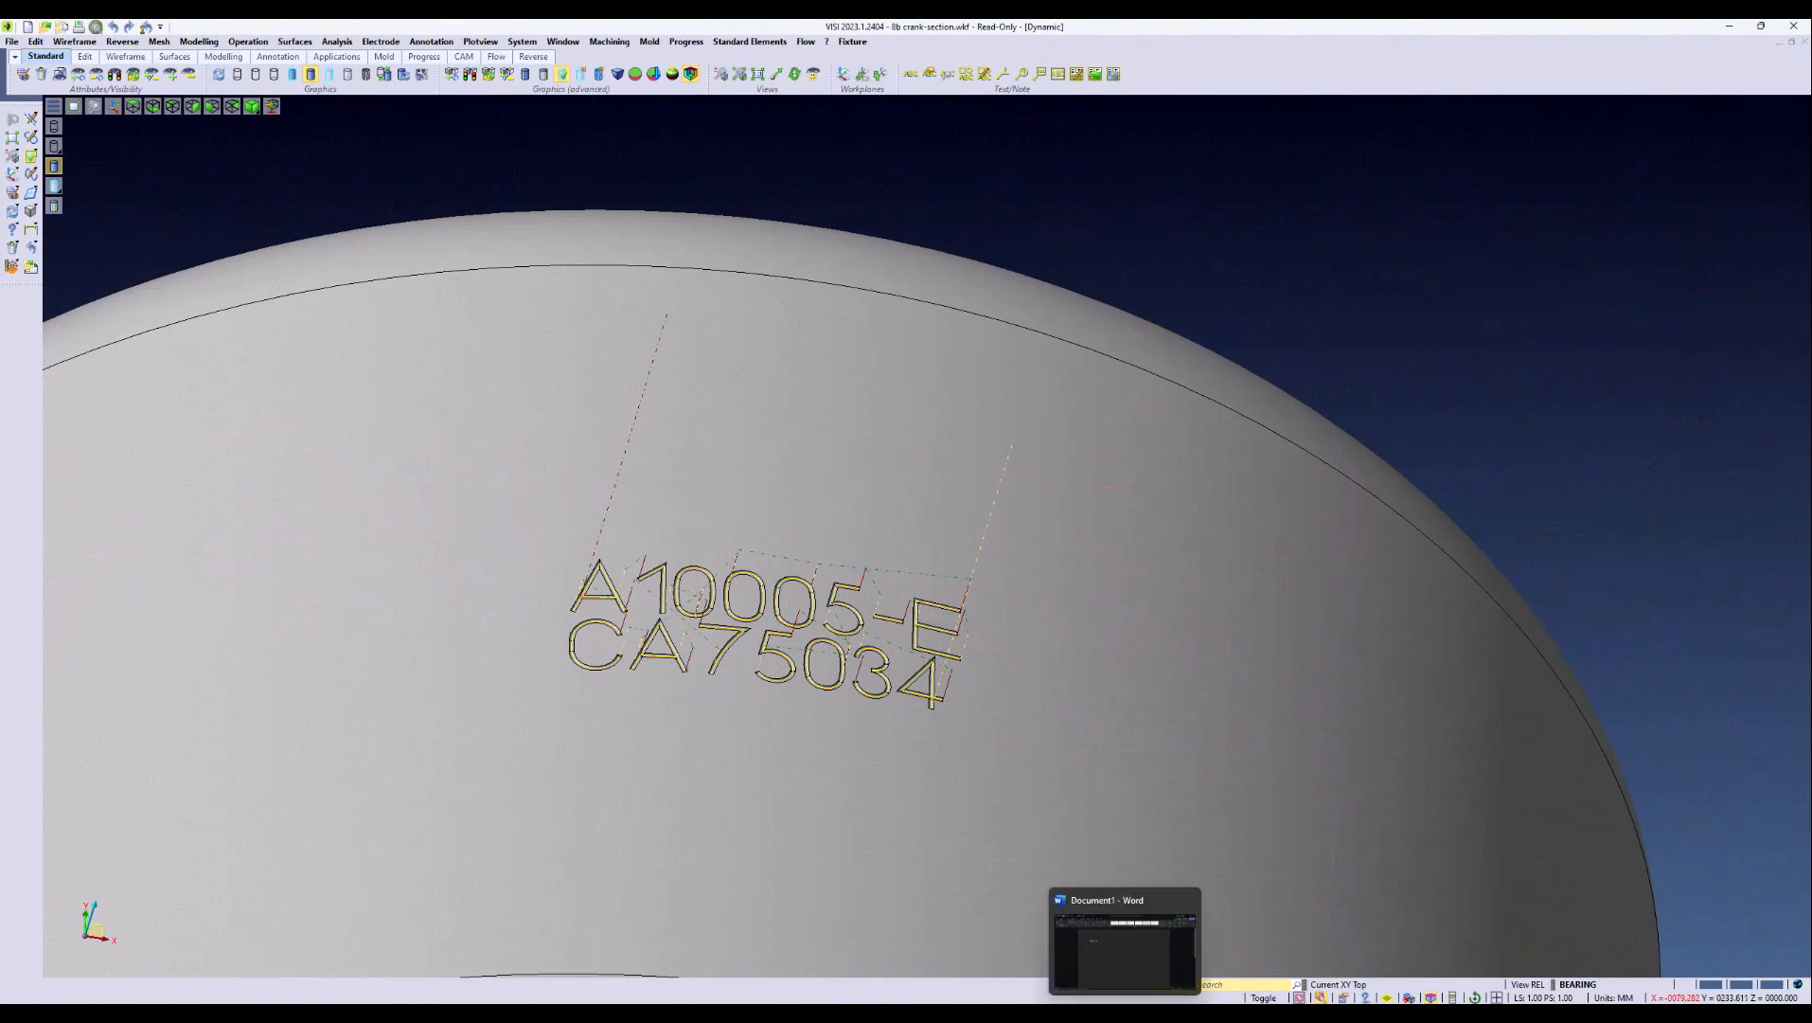
Step: Switch to the Word document, copy the word PROTOTYPE, and return to VISI
click(1135, 988)
drag(845, 478, 749, 468)
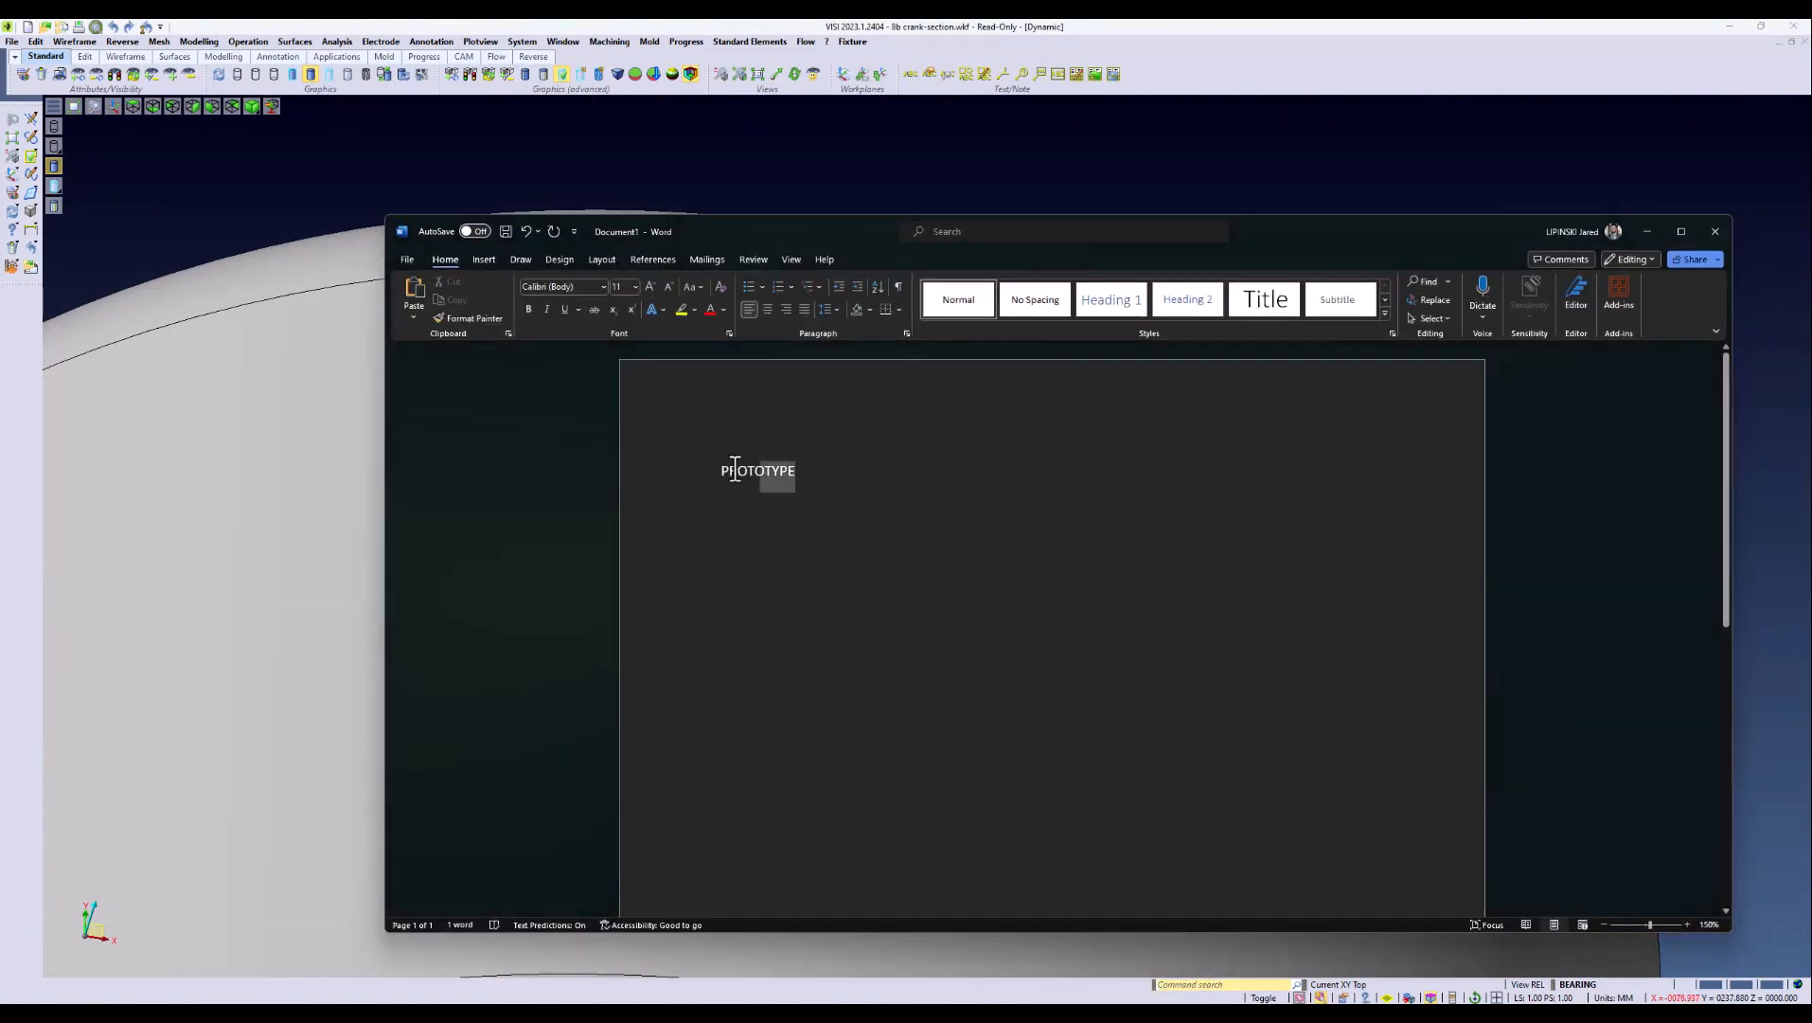
right_click(749, 469)
click(792, 546)
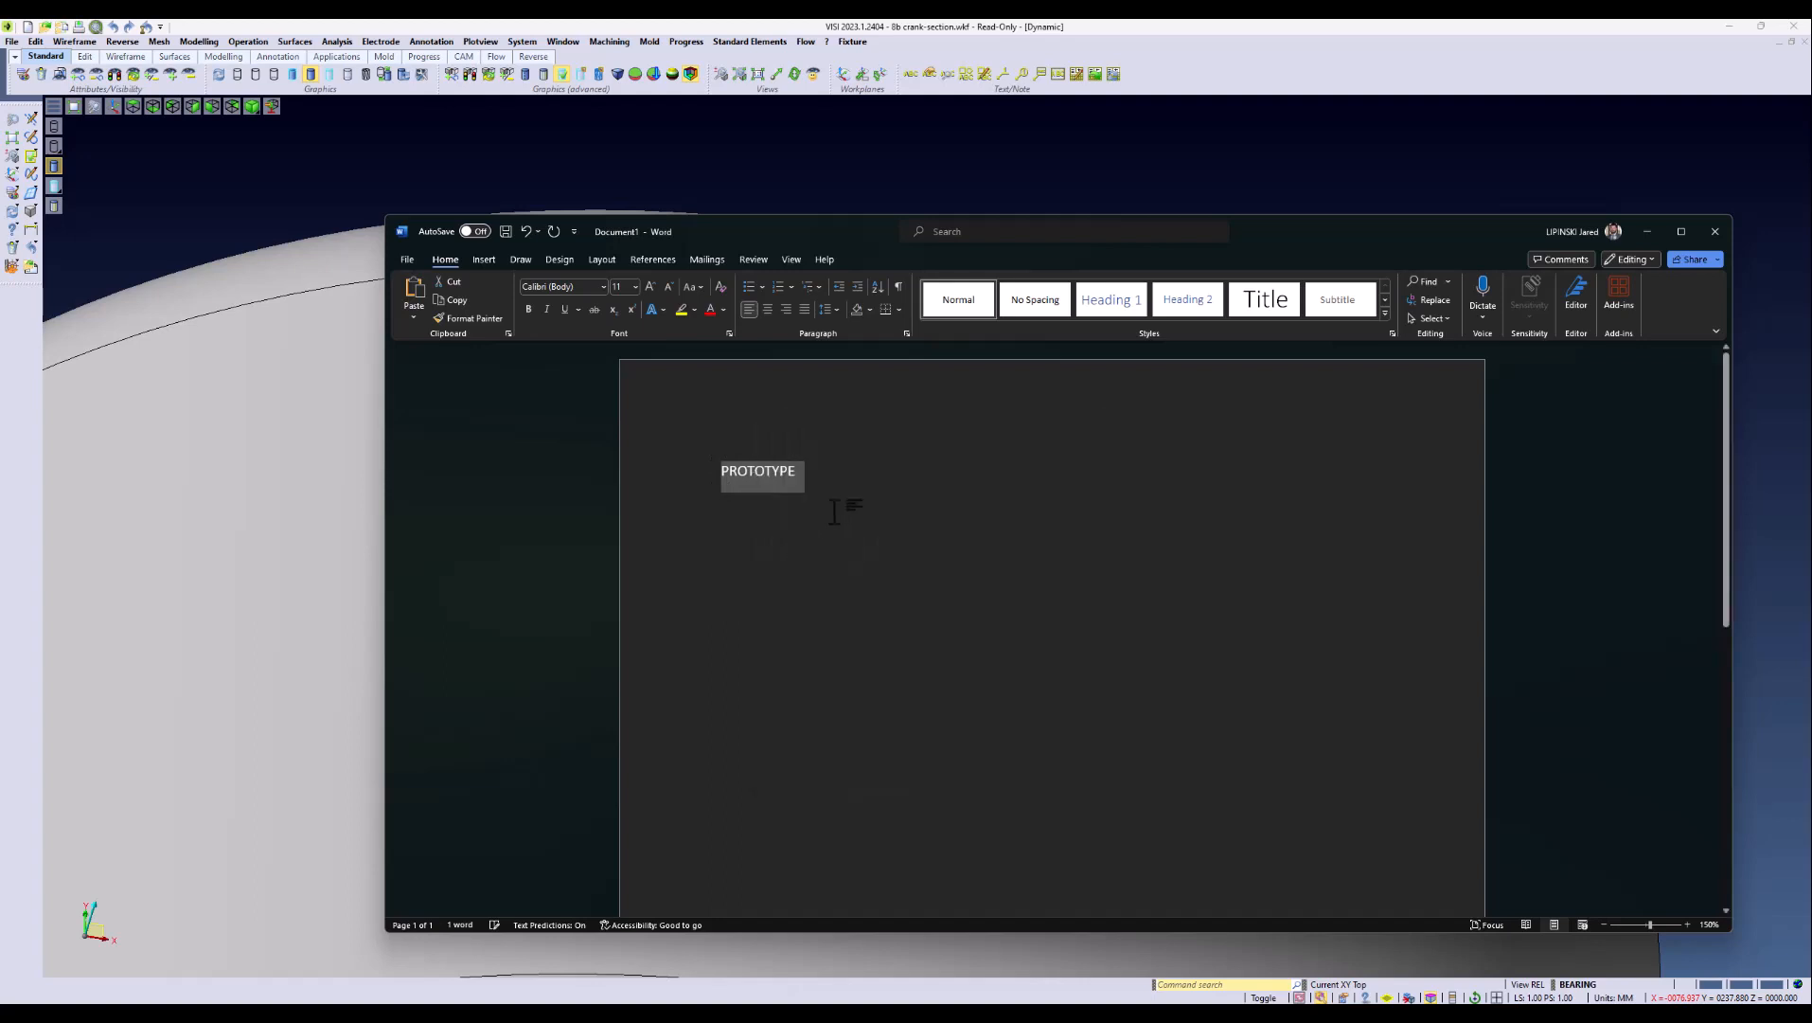
click(1648, 231)
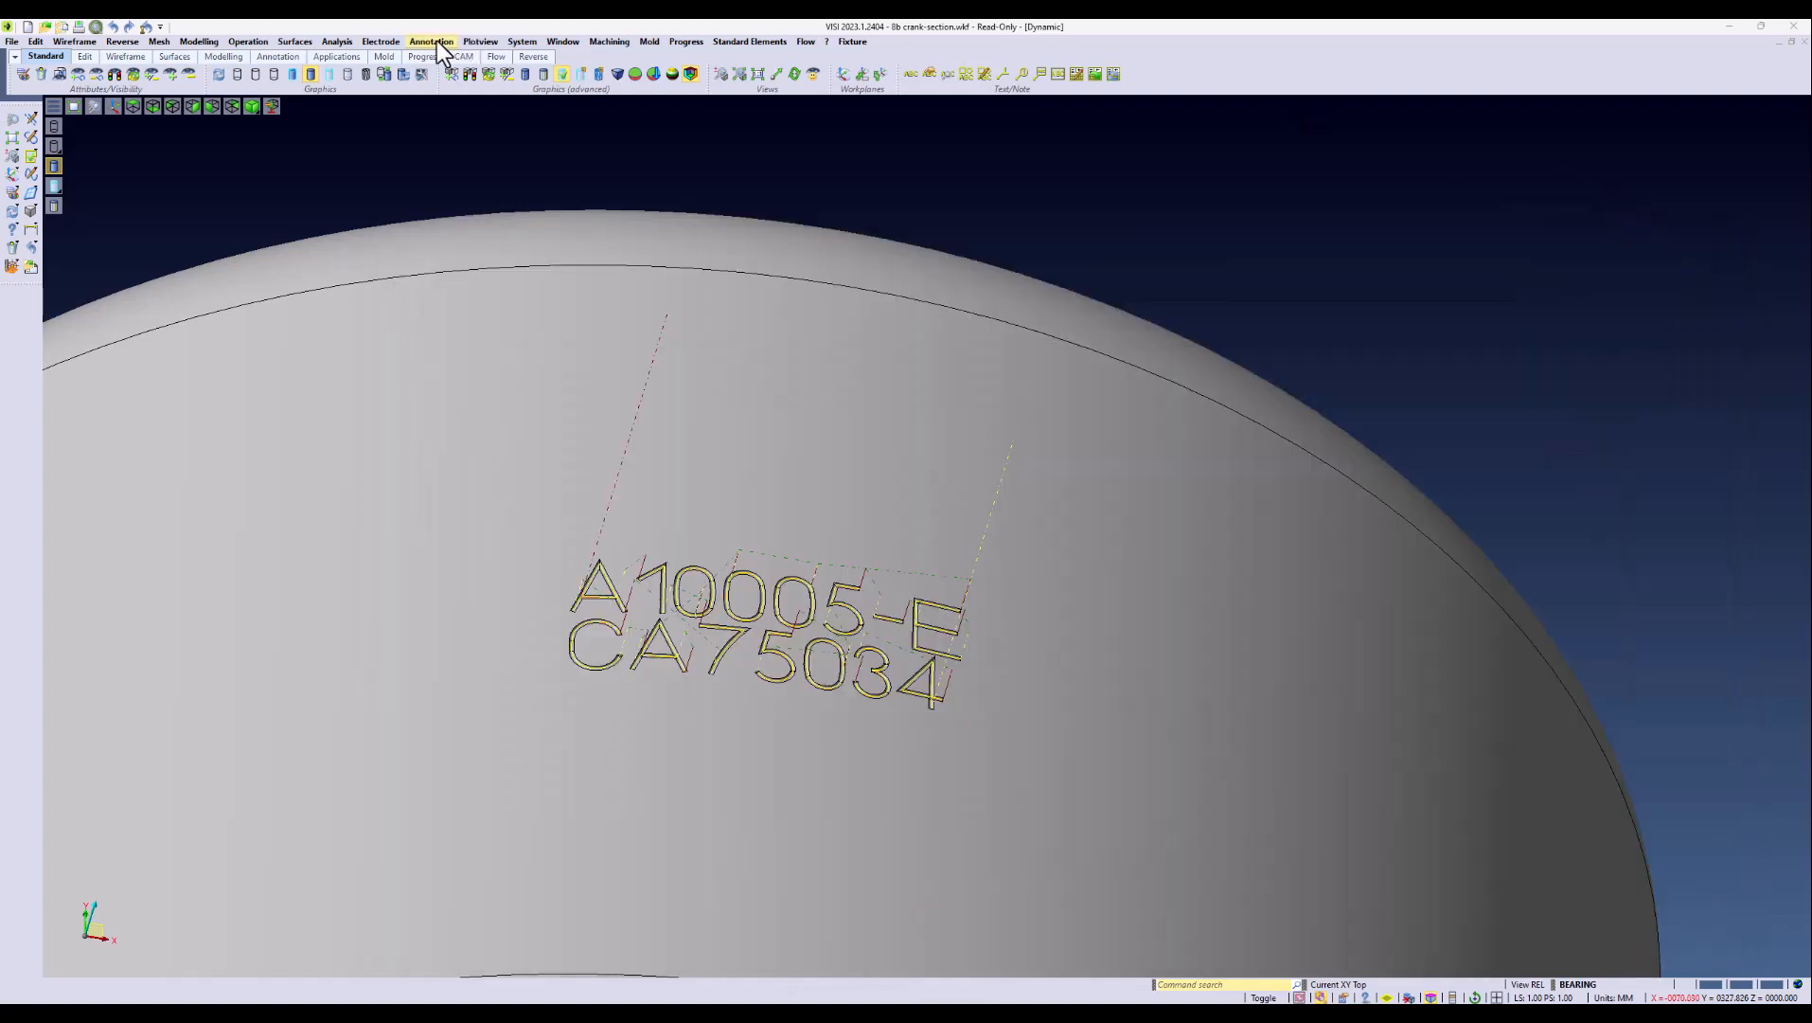
Step: Place the vector text PROTOTYPE with height 5 just above the engraved A10005-E line
click(435, 41)
click(445, 137)
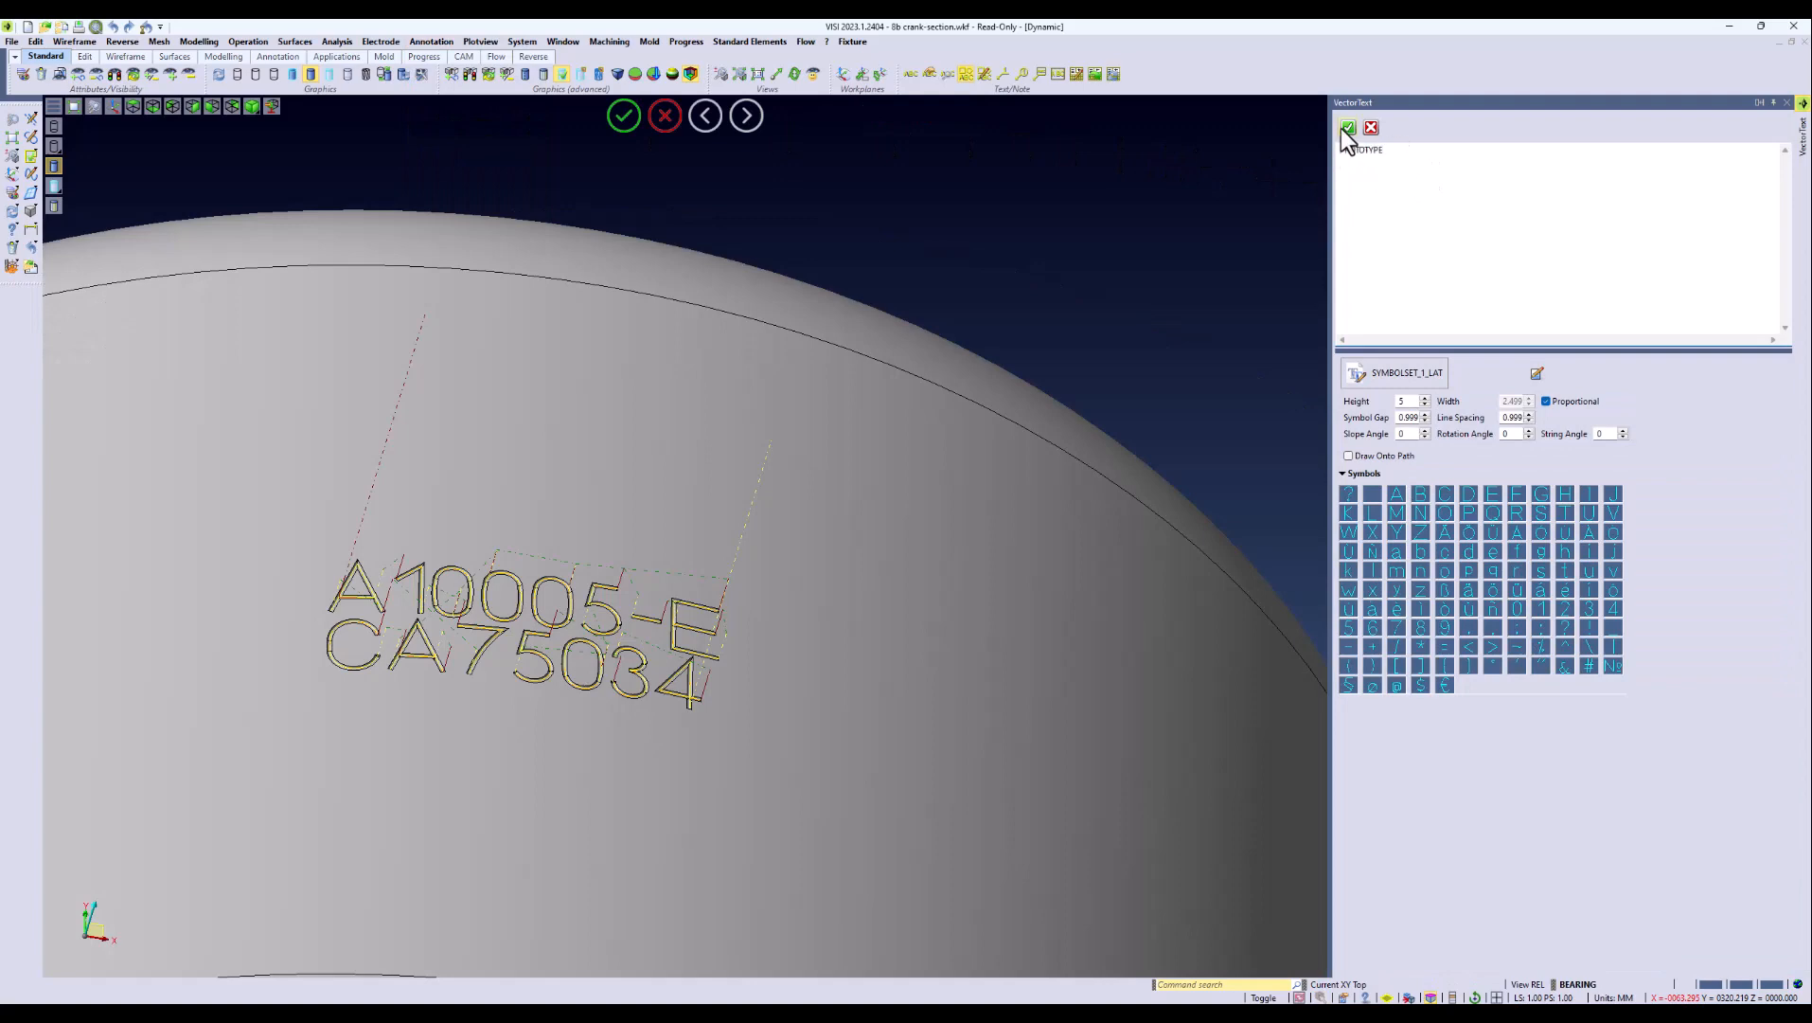
click(1348, 128)
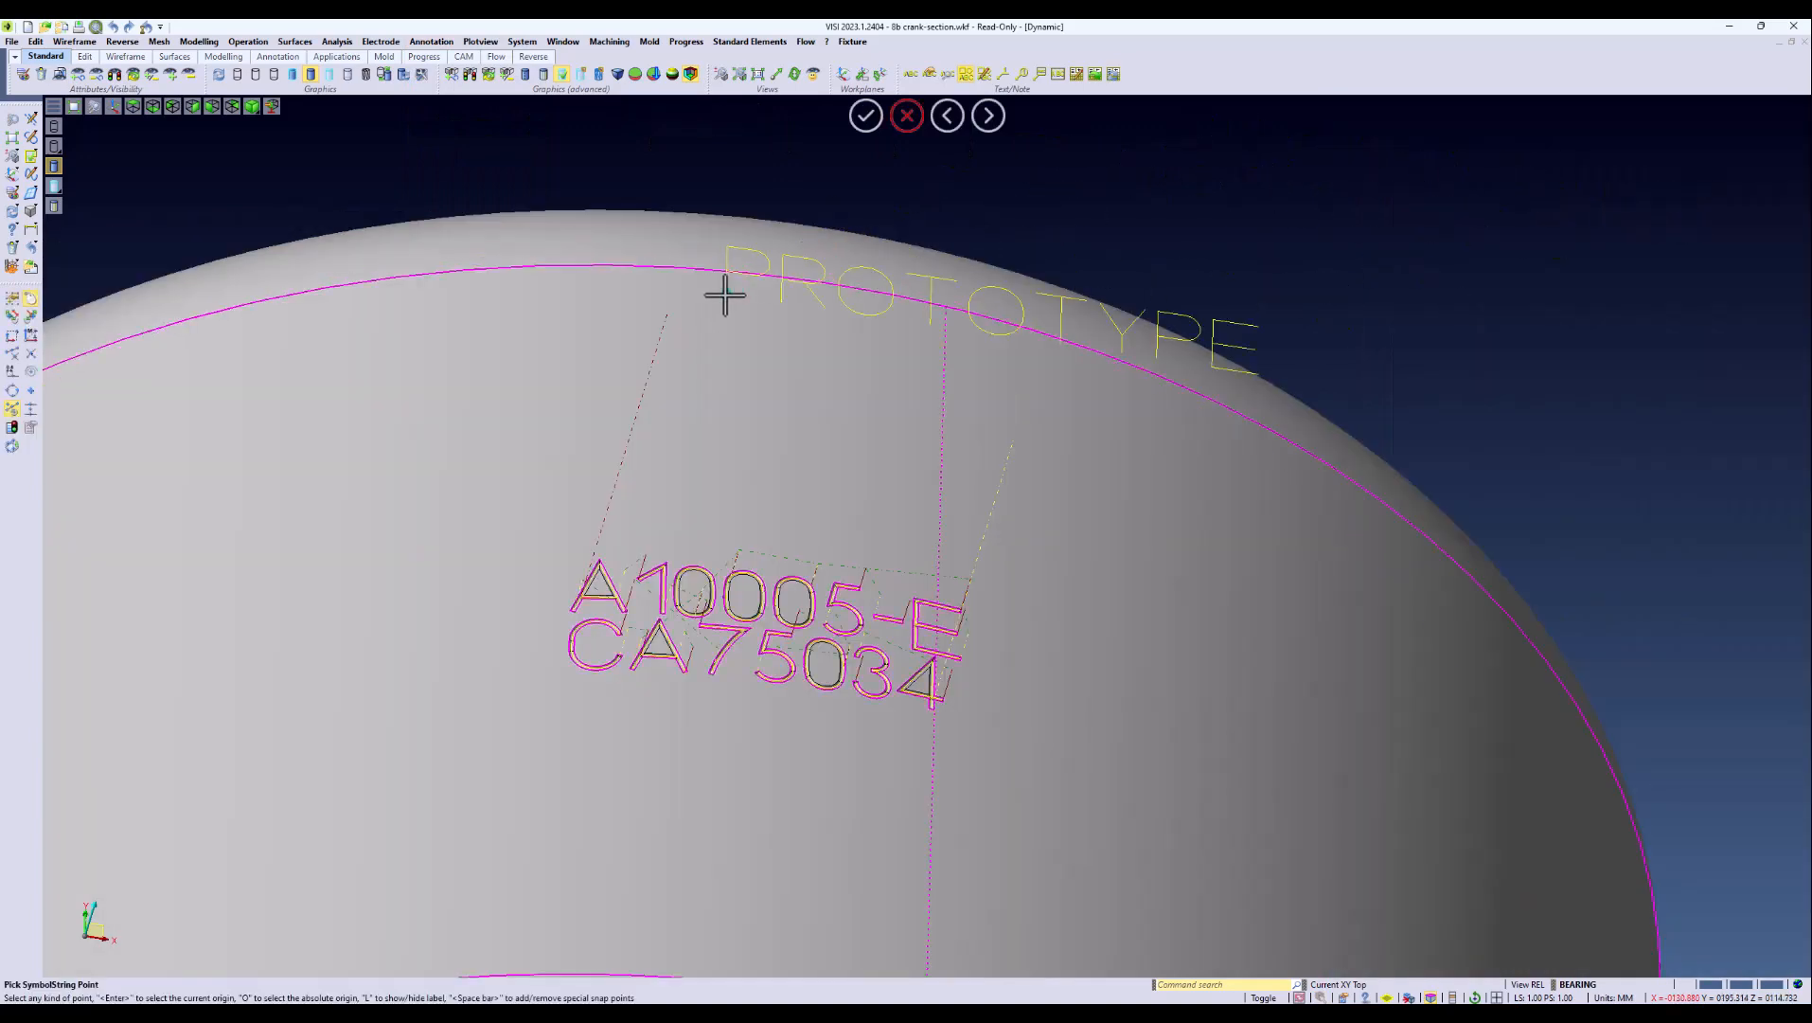
click(527, 428)
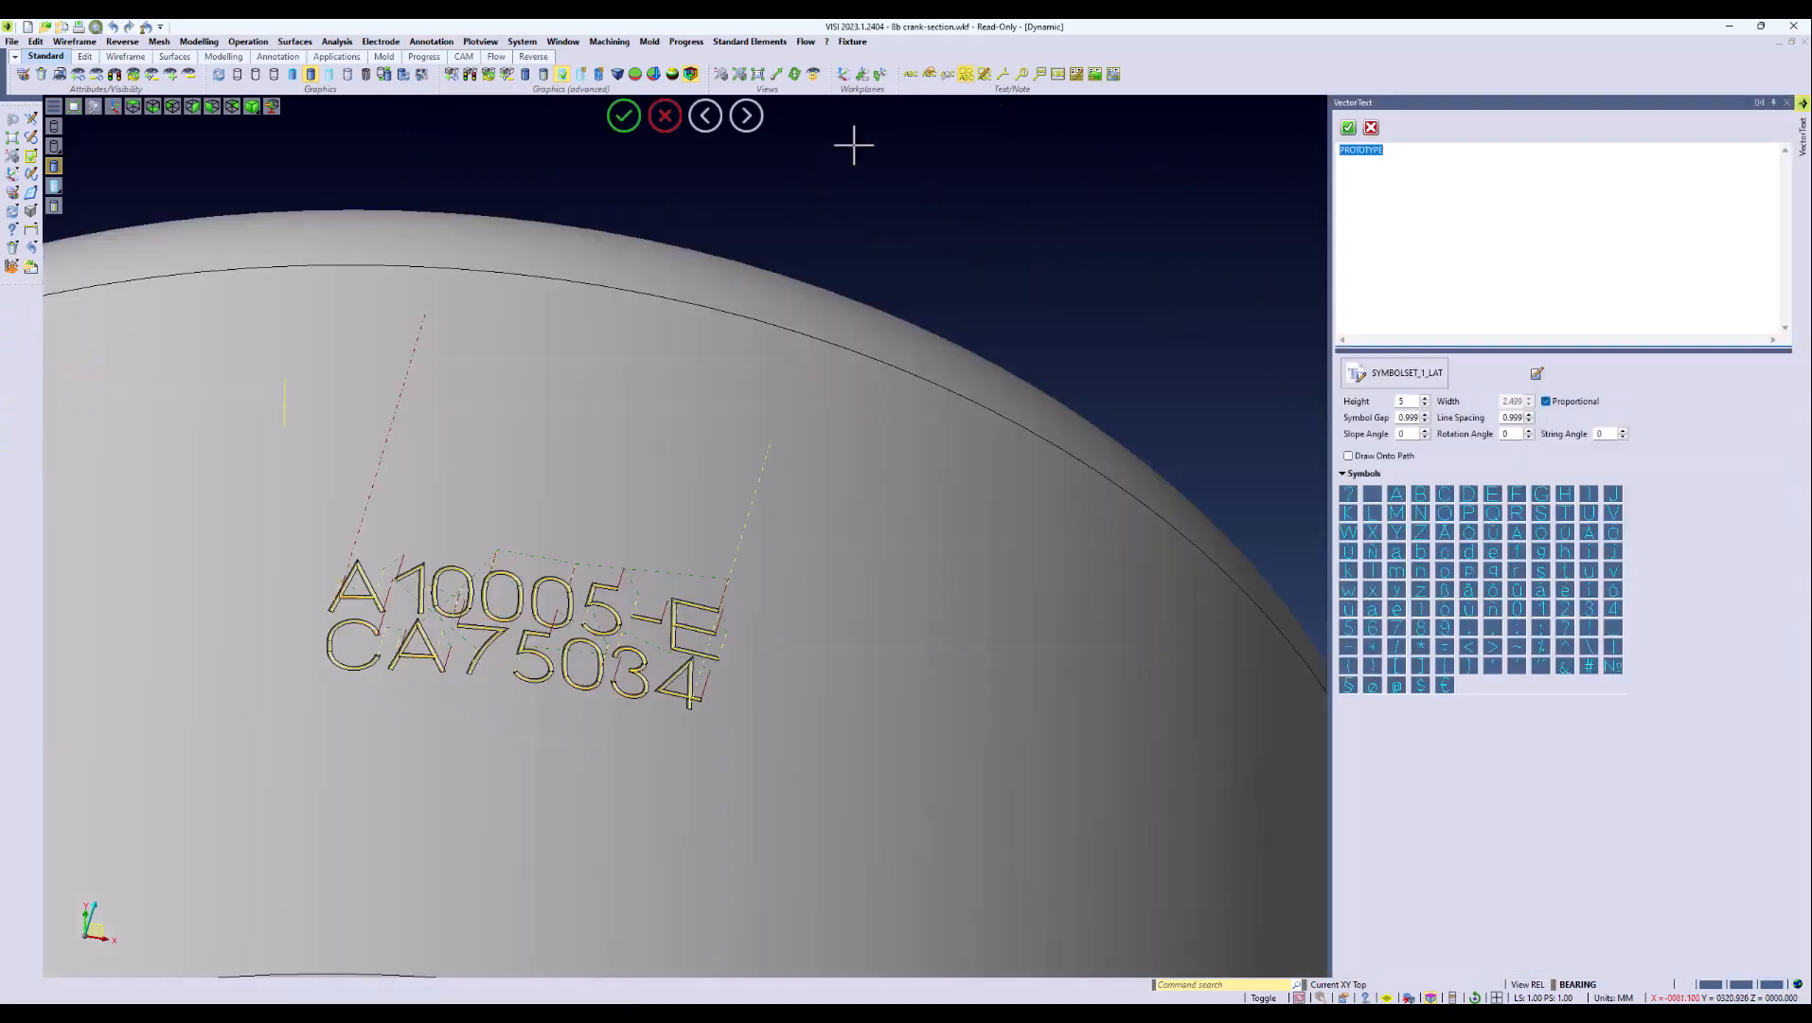
click(668, 115)
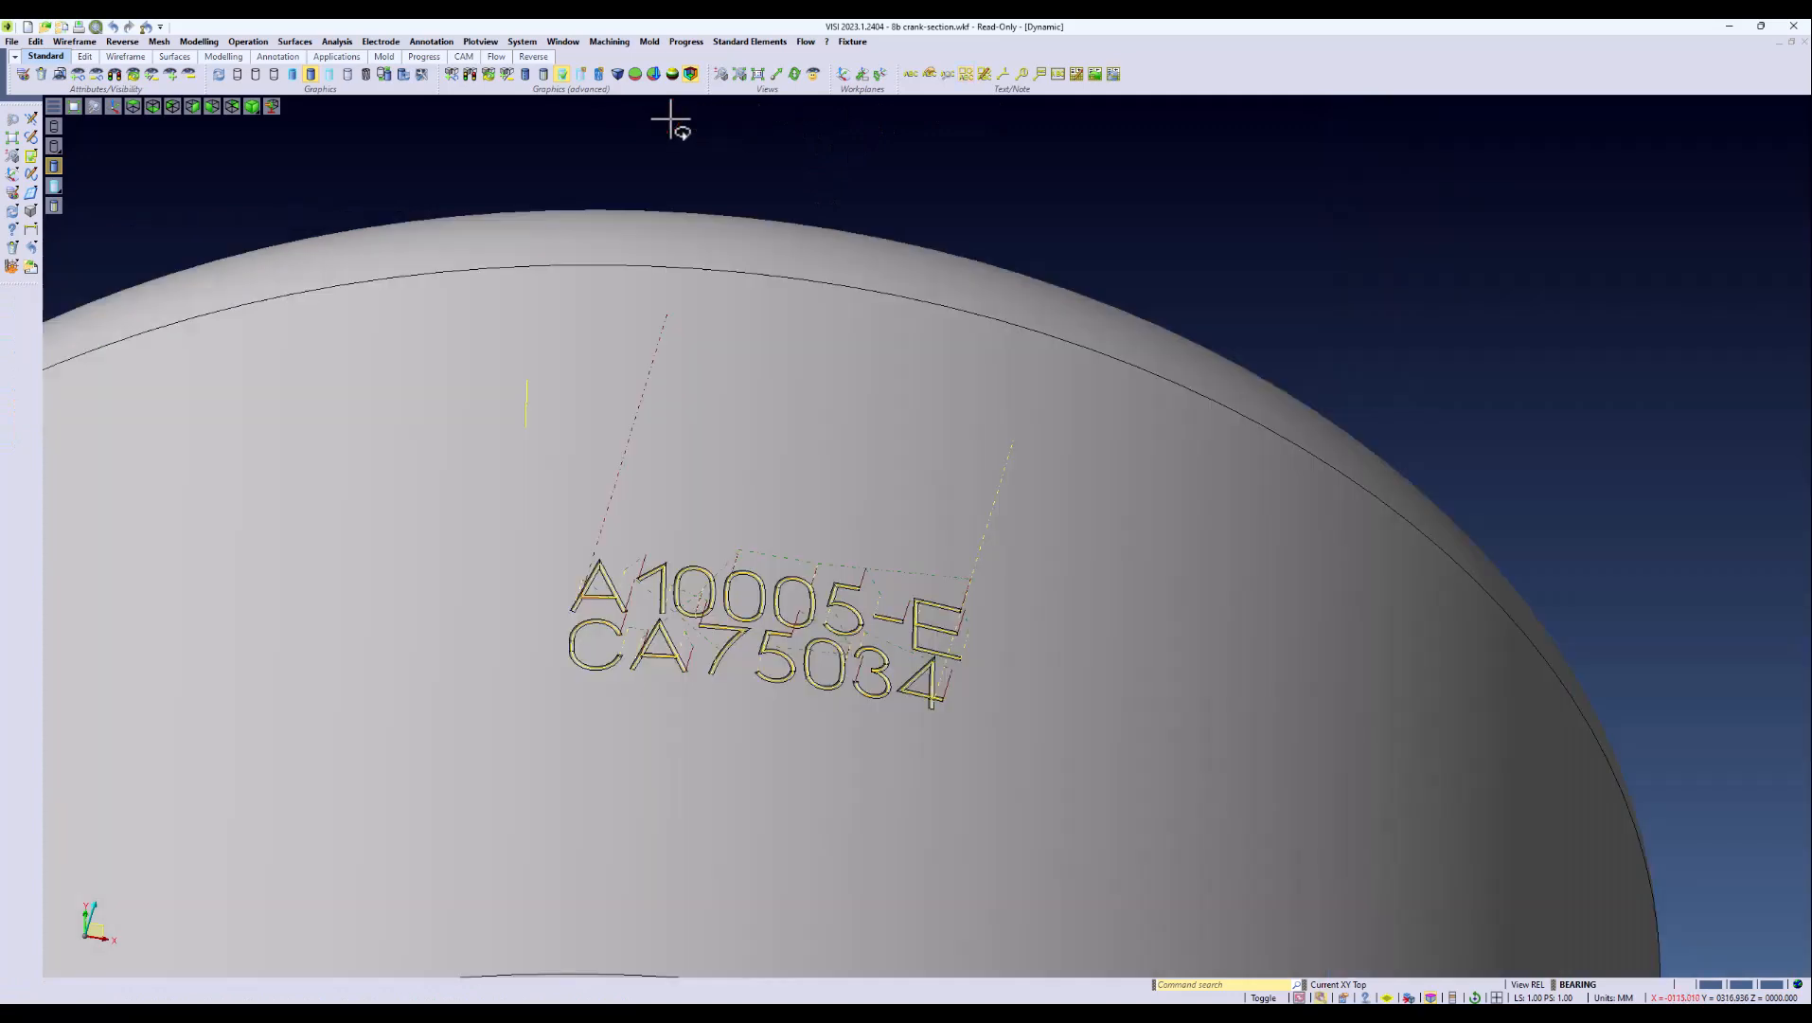
Step: Add a second 3-axis Projection operation to the piece in the CAM Navigator, using the same ballnose tool
click(611, 41)
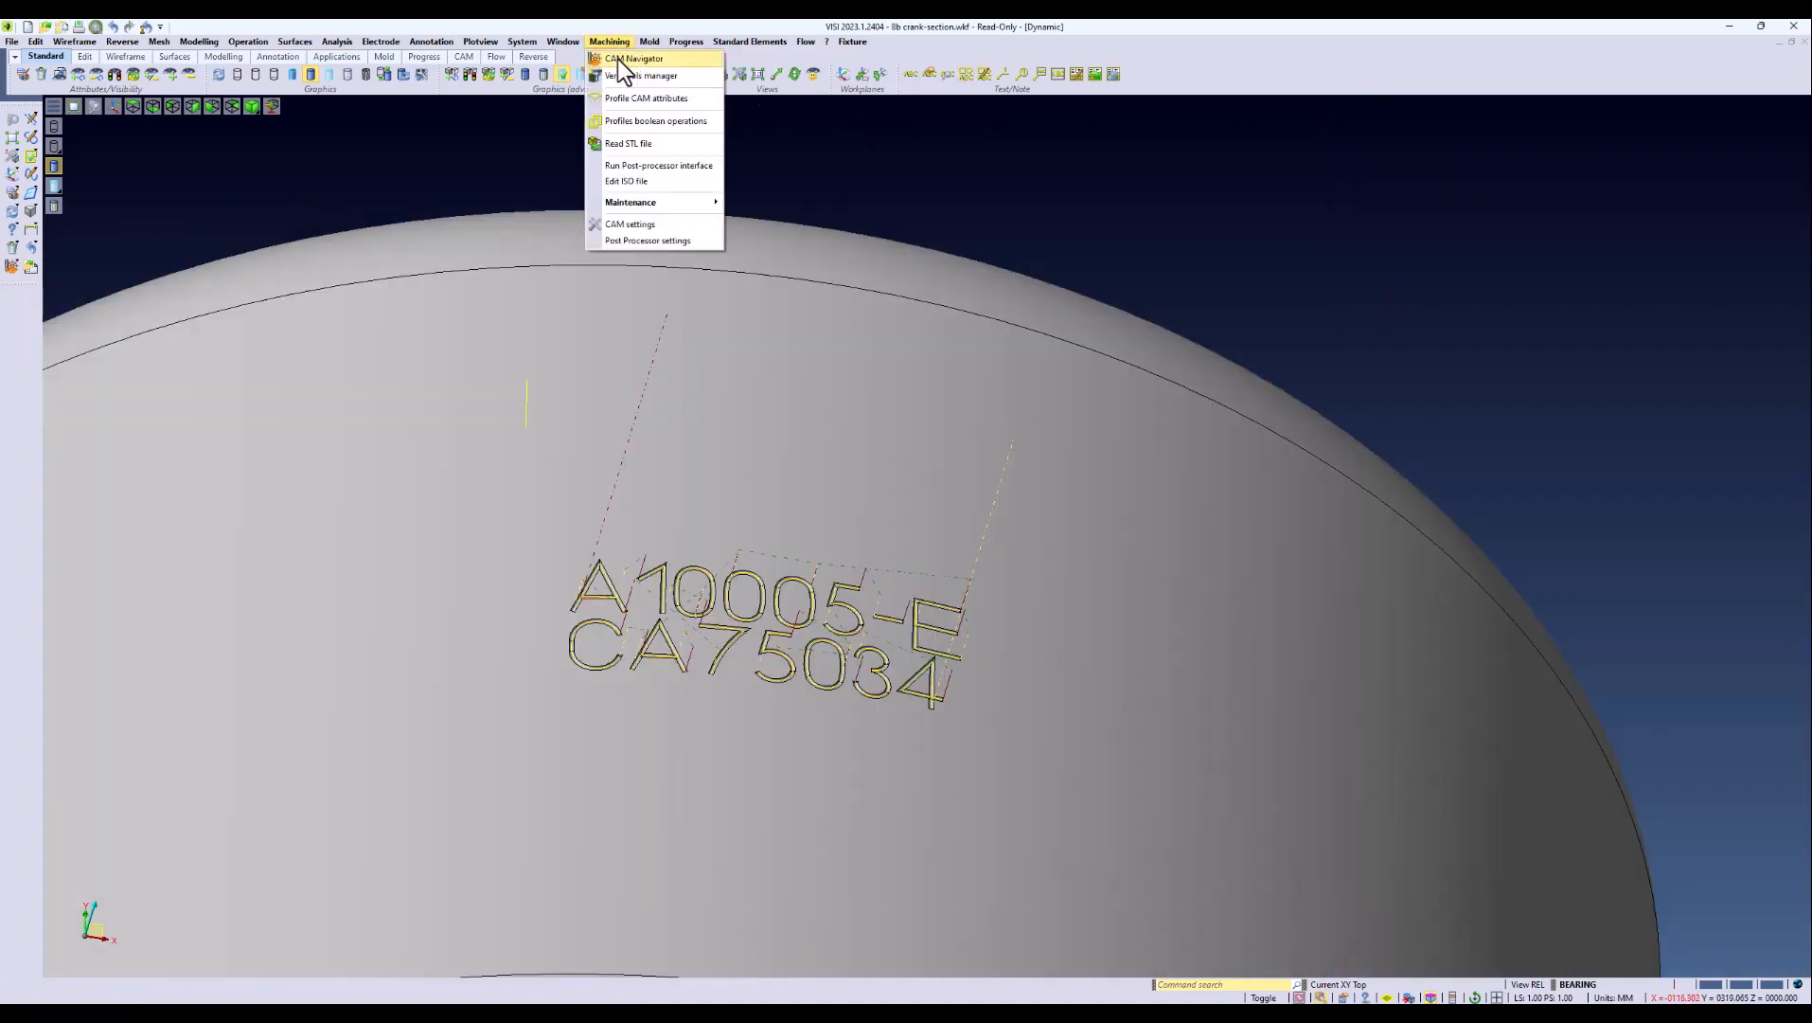
click(618, 58)
click(1369, 122)
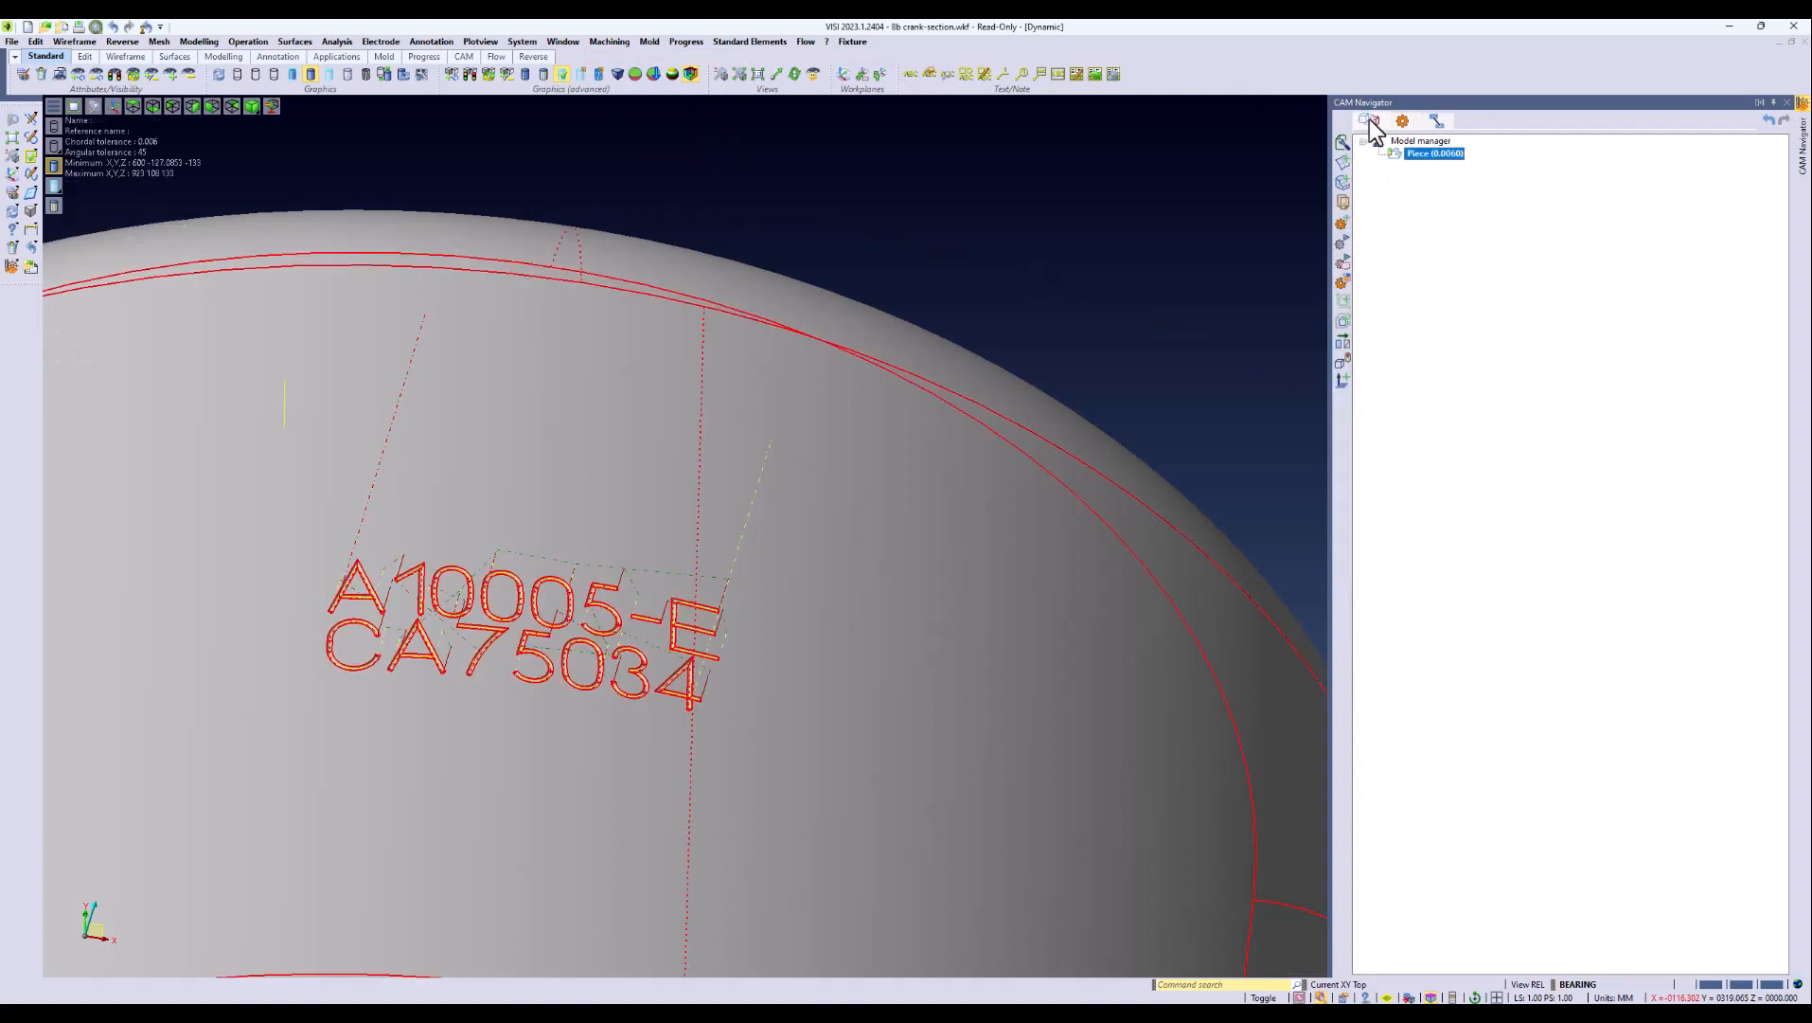
right_click(1430, 156)
click(1479, 264)
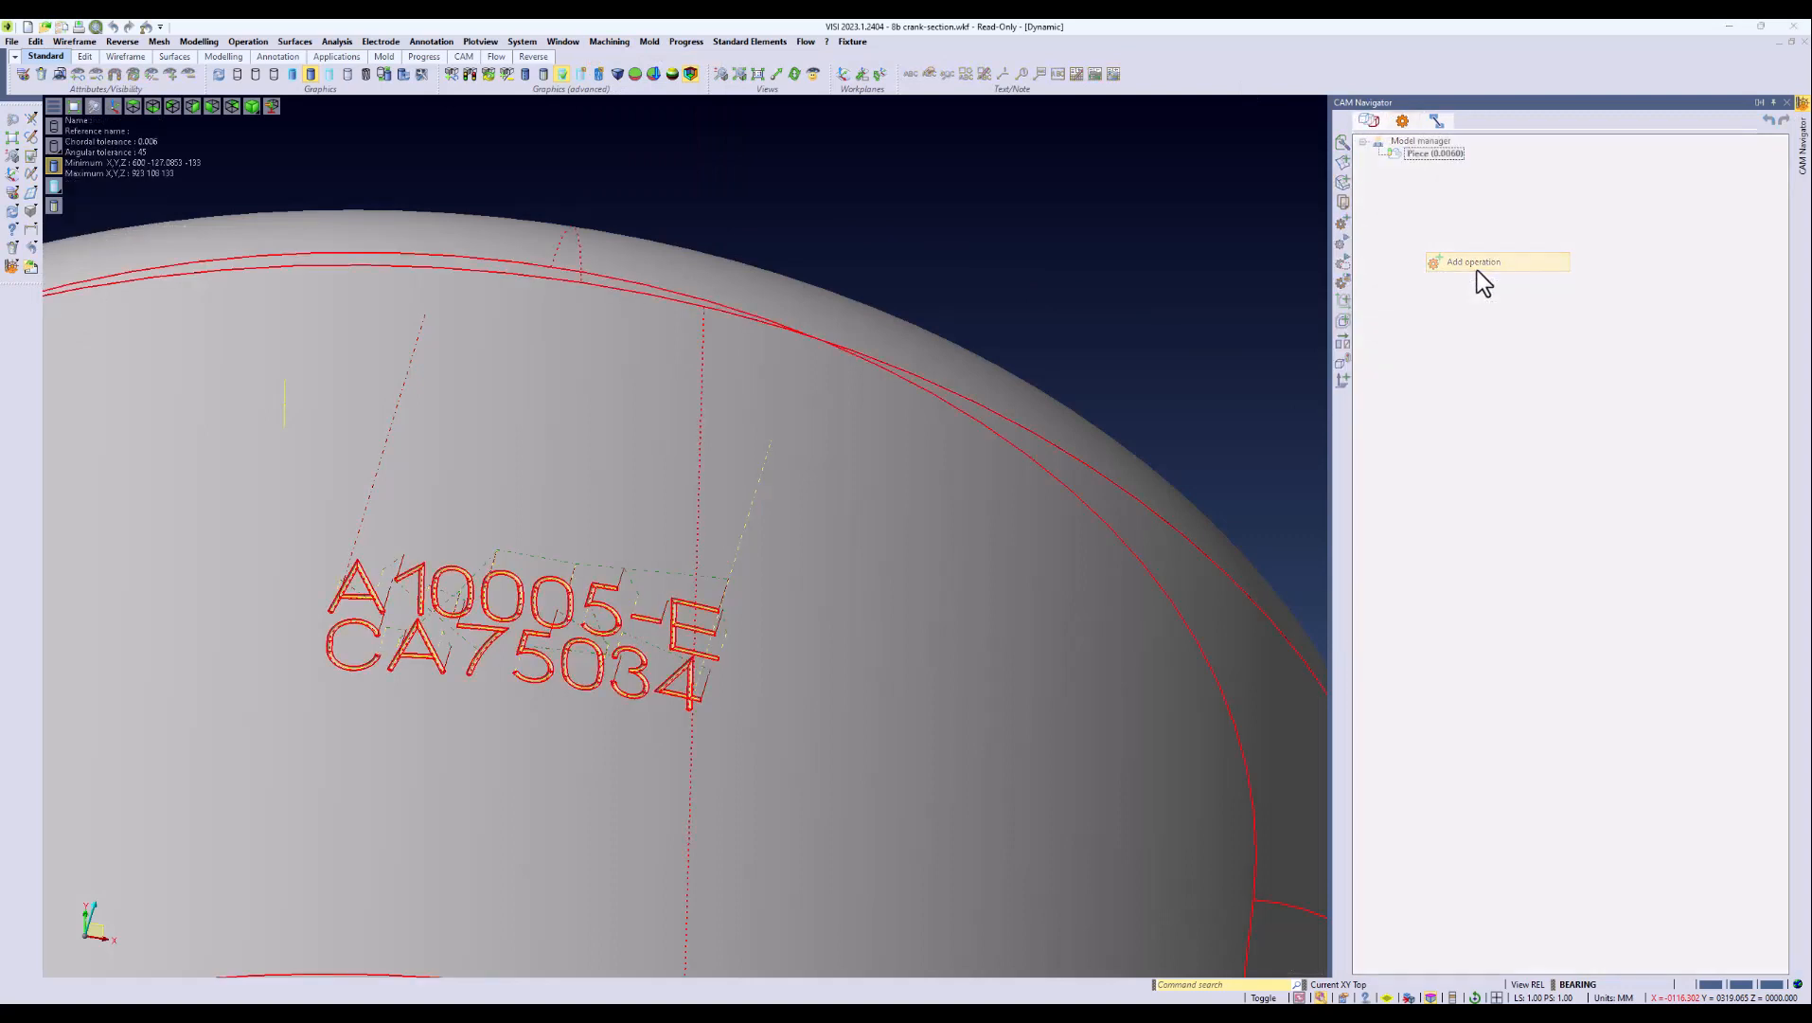
click(417, 232)
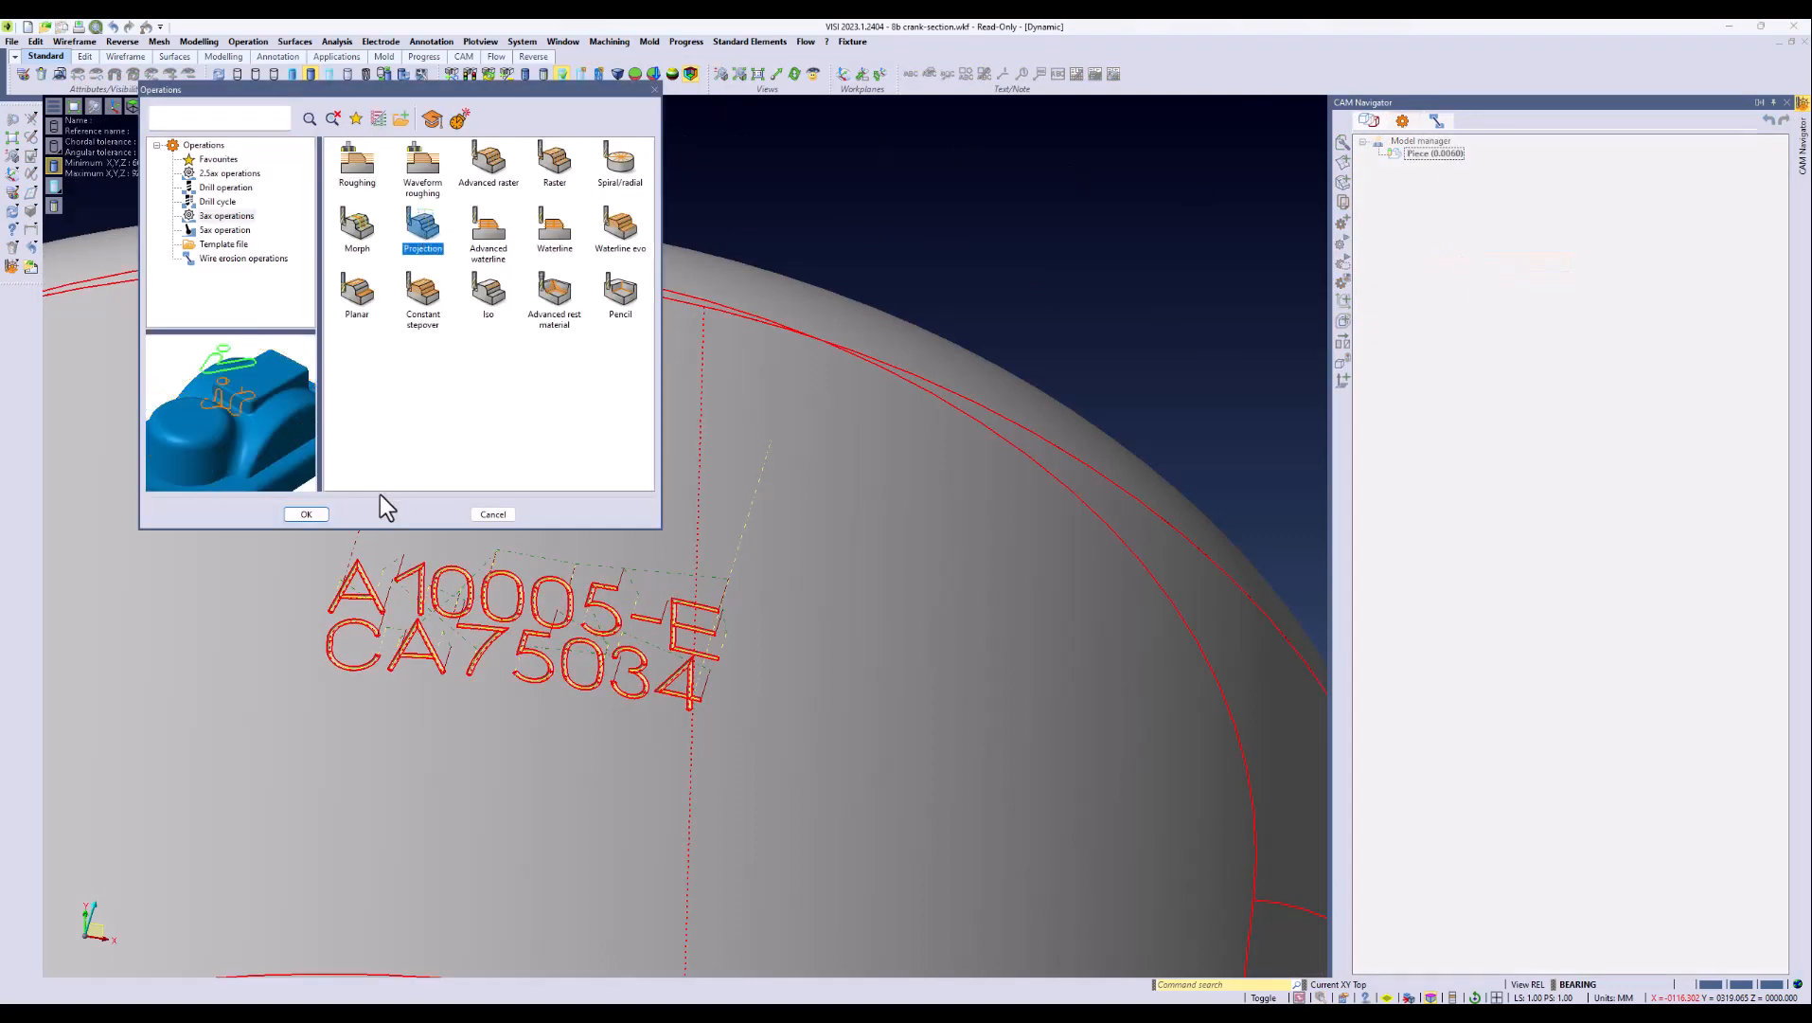
click(320, 511)
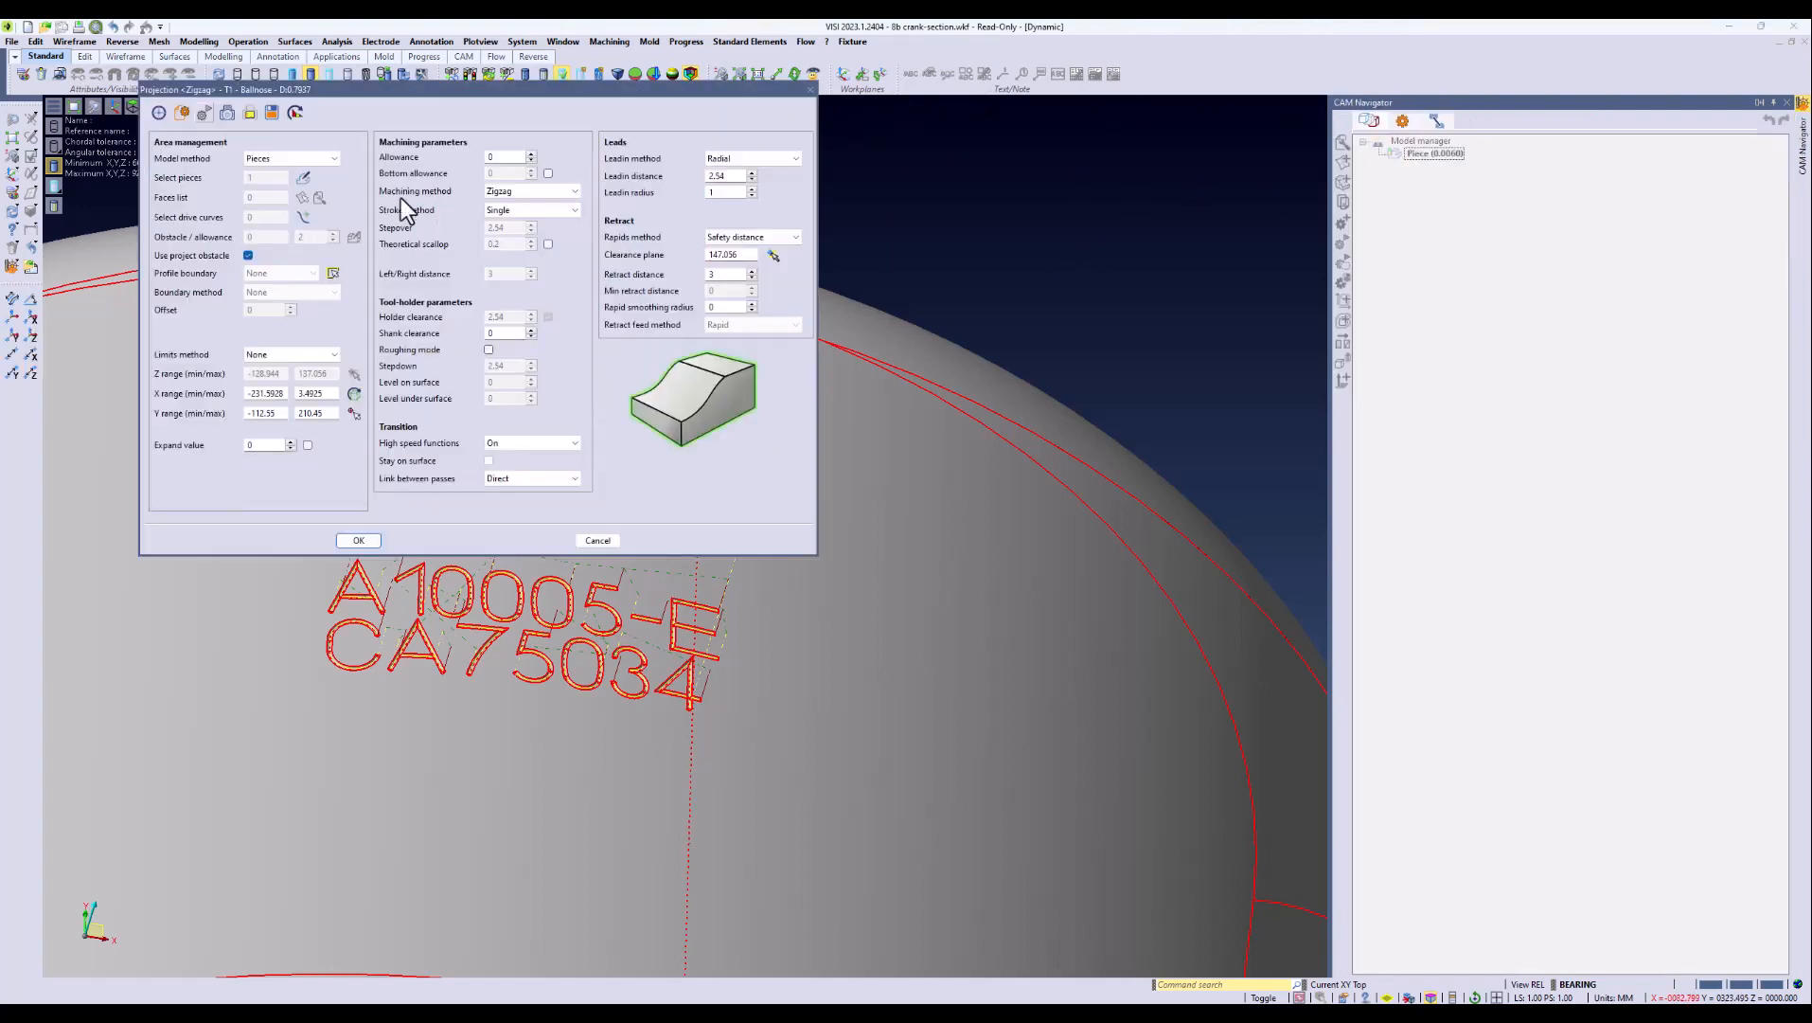
Step: Use the PROTOTYPE text curves as drive curves, with an allowance of -0.01 and an Axial lead-in method
click(303, 217)
drag(234, 325, 905, 530)
click(1350, 512)
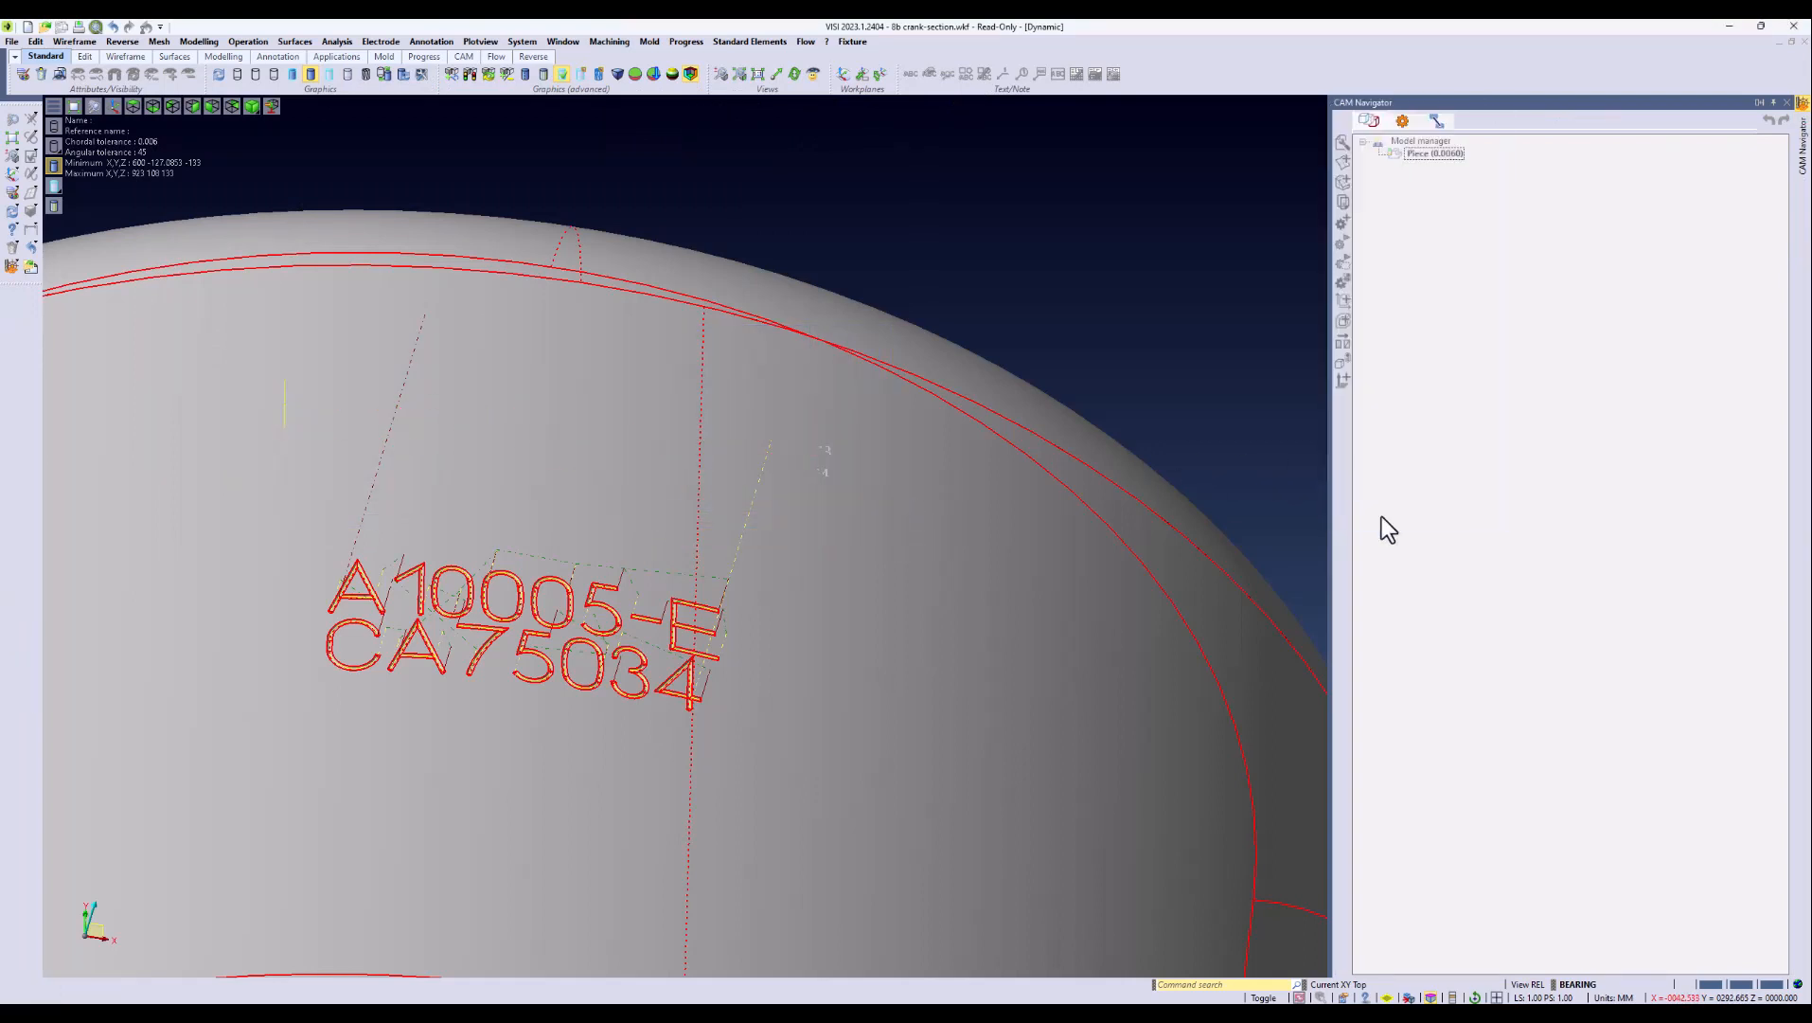
click(484, 157)
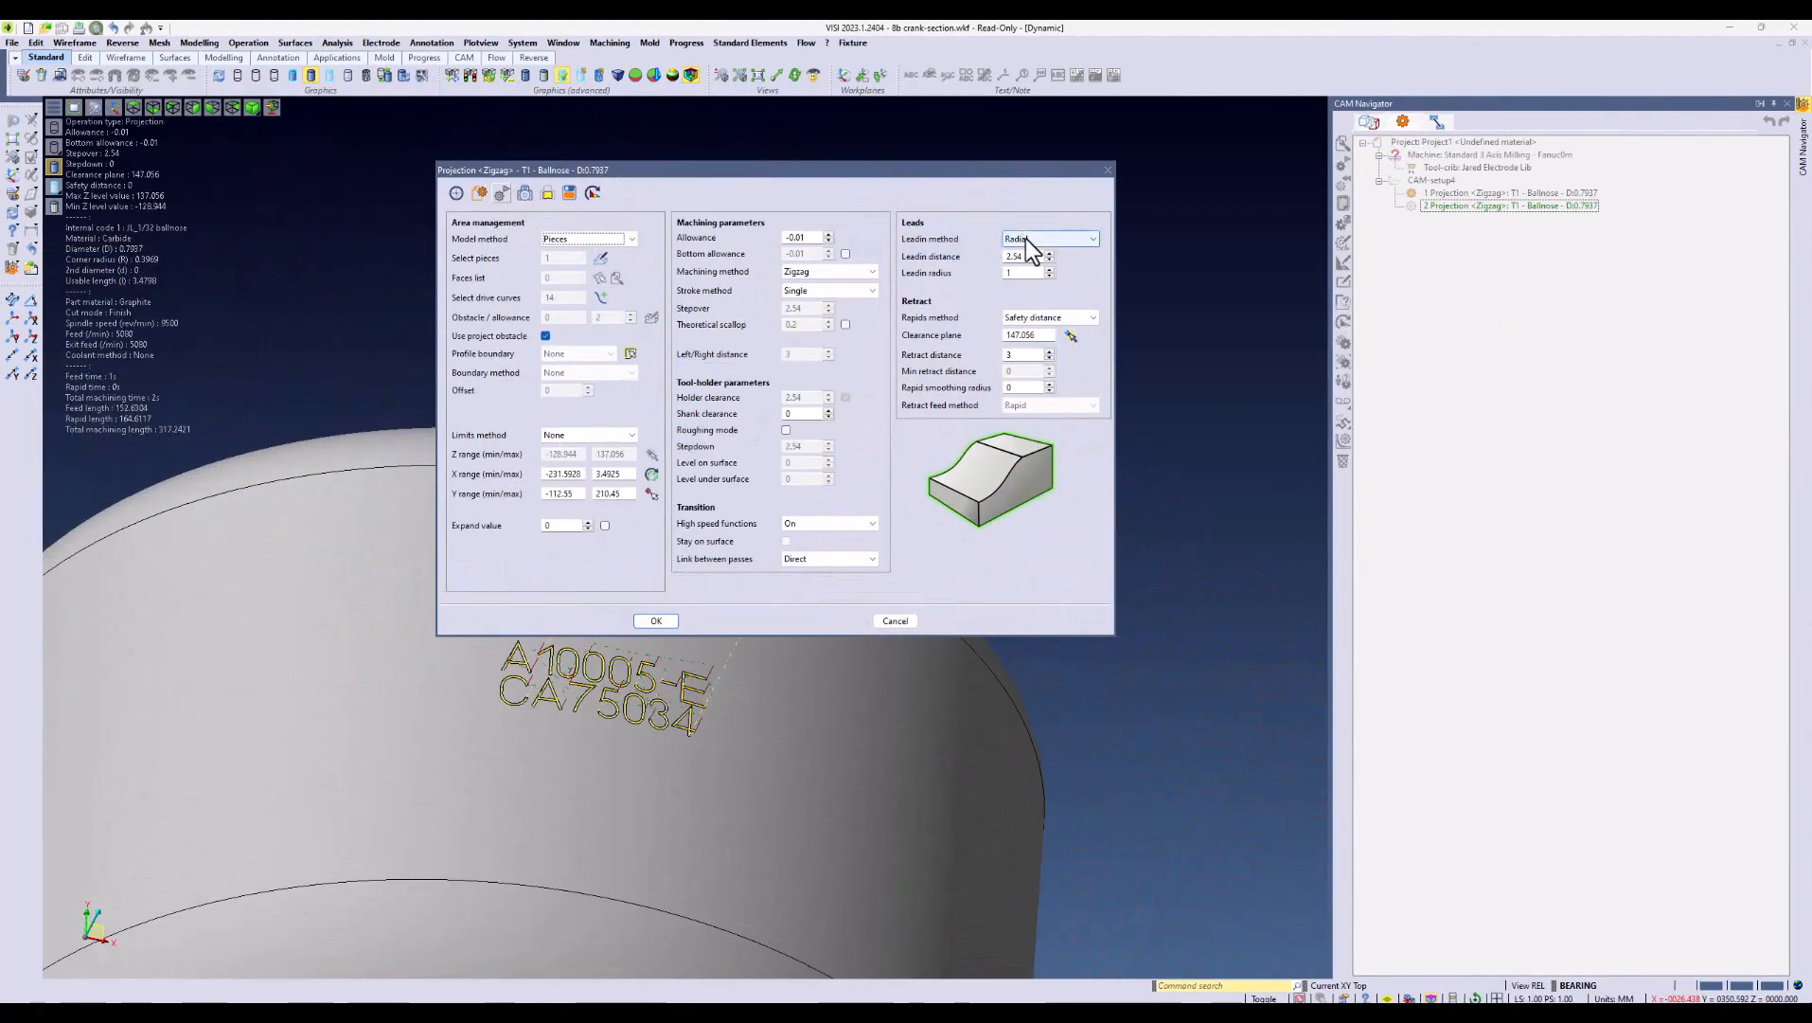
click(1028, 240)
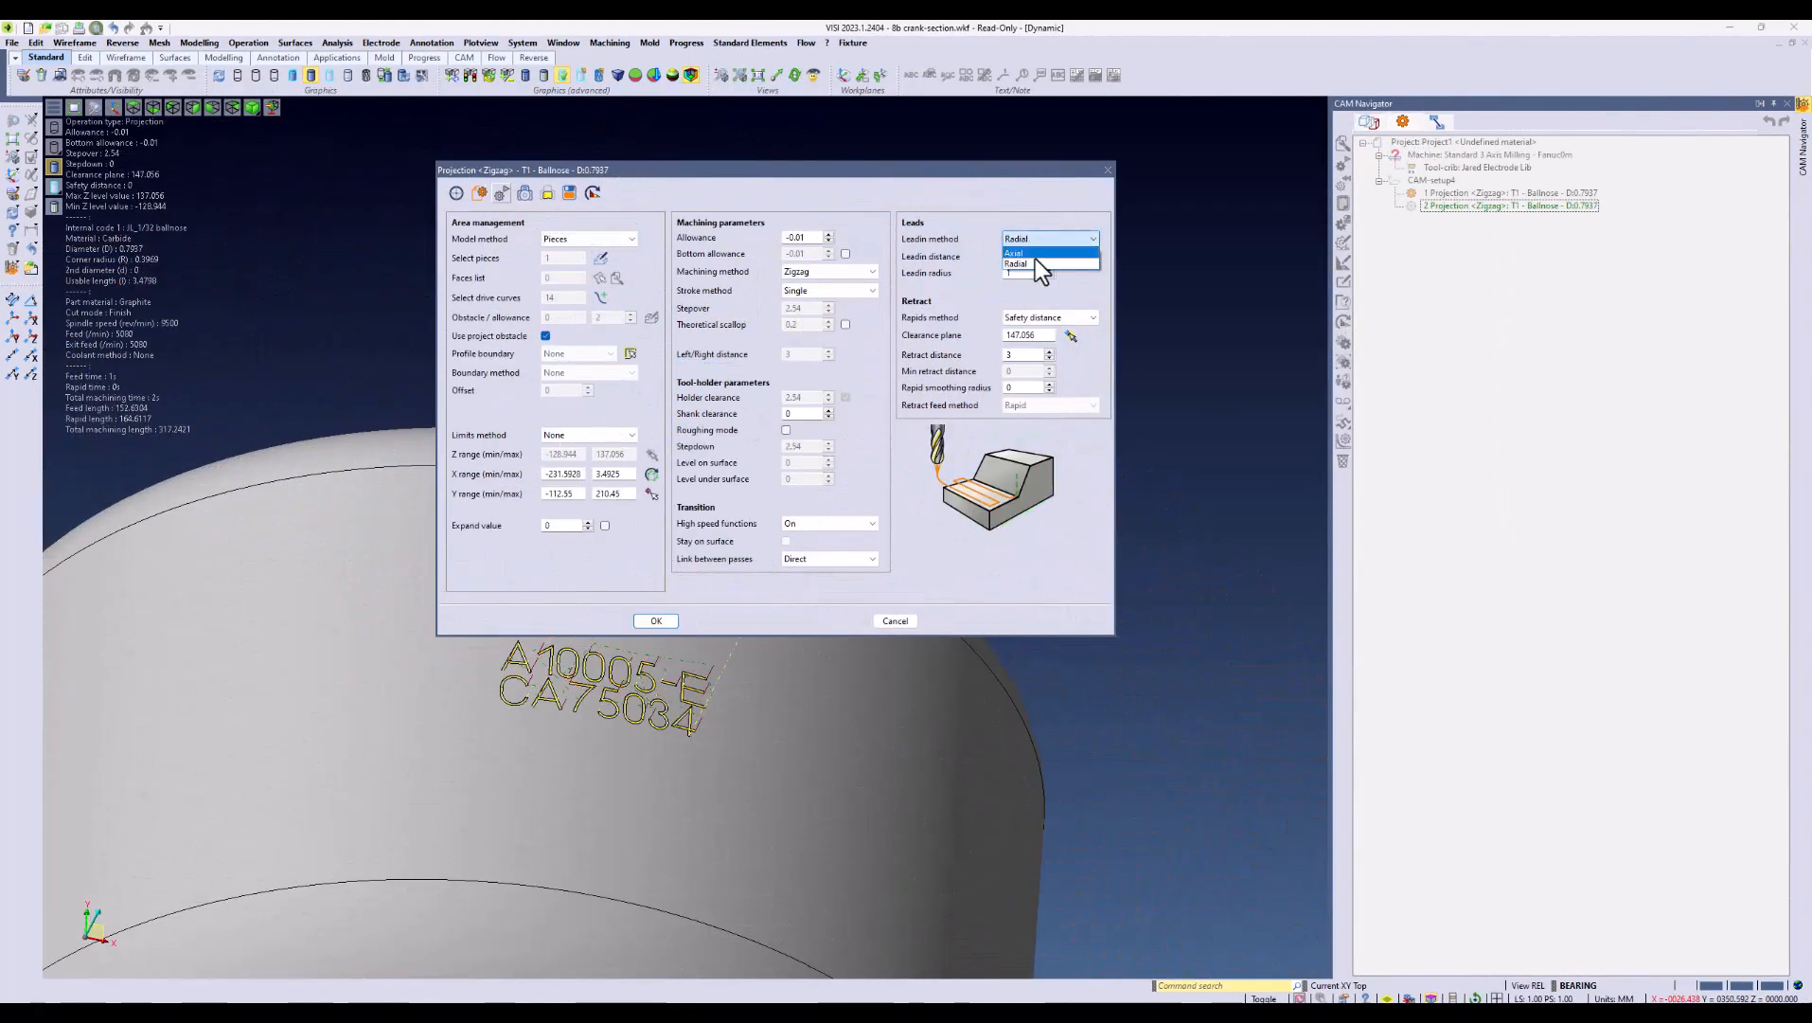
click(1035, 262)
click(648, 620)
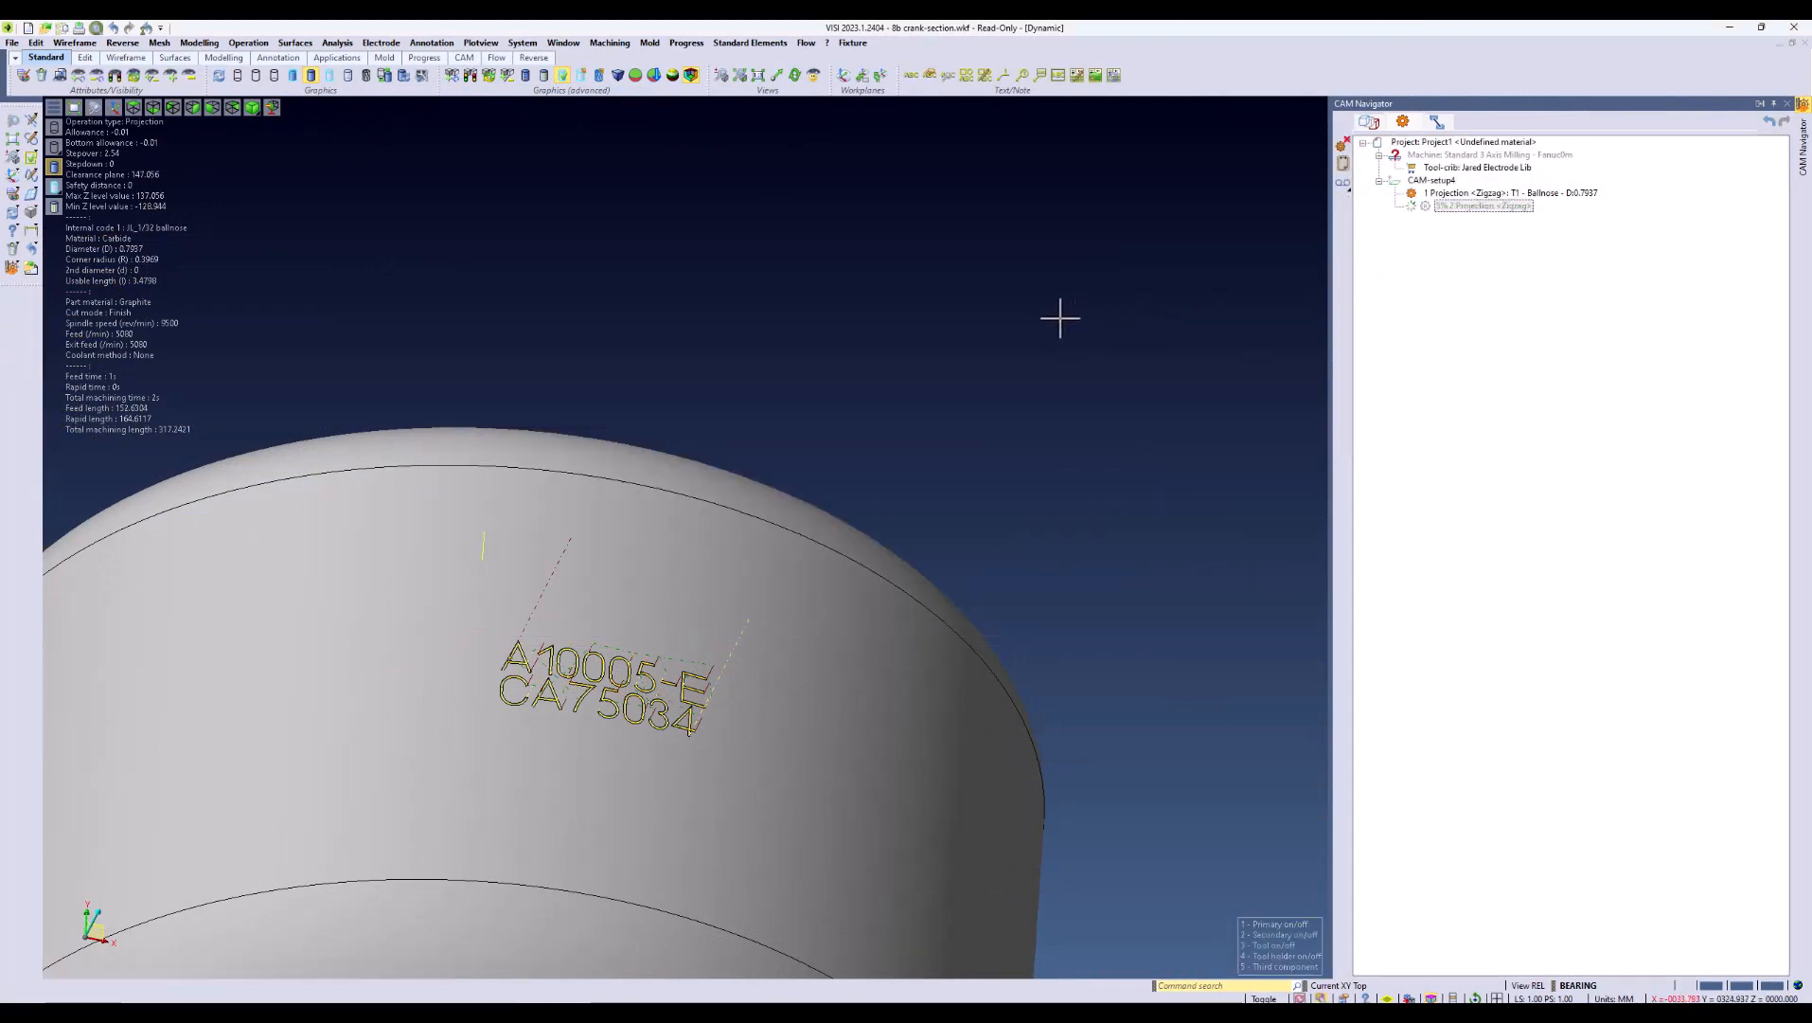
Step: Calculate the second Projection operation and inspect the PROTOTYPE toolpath on the cylindrical face
click(1420, 205)
scroll(582, 572, up, 3)
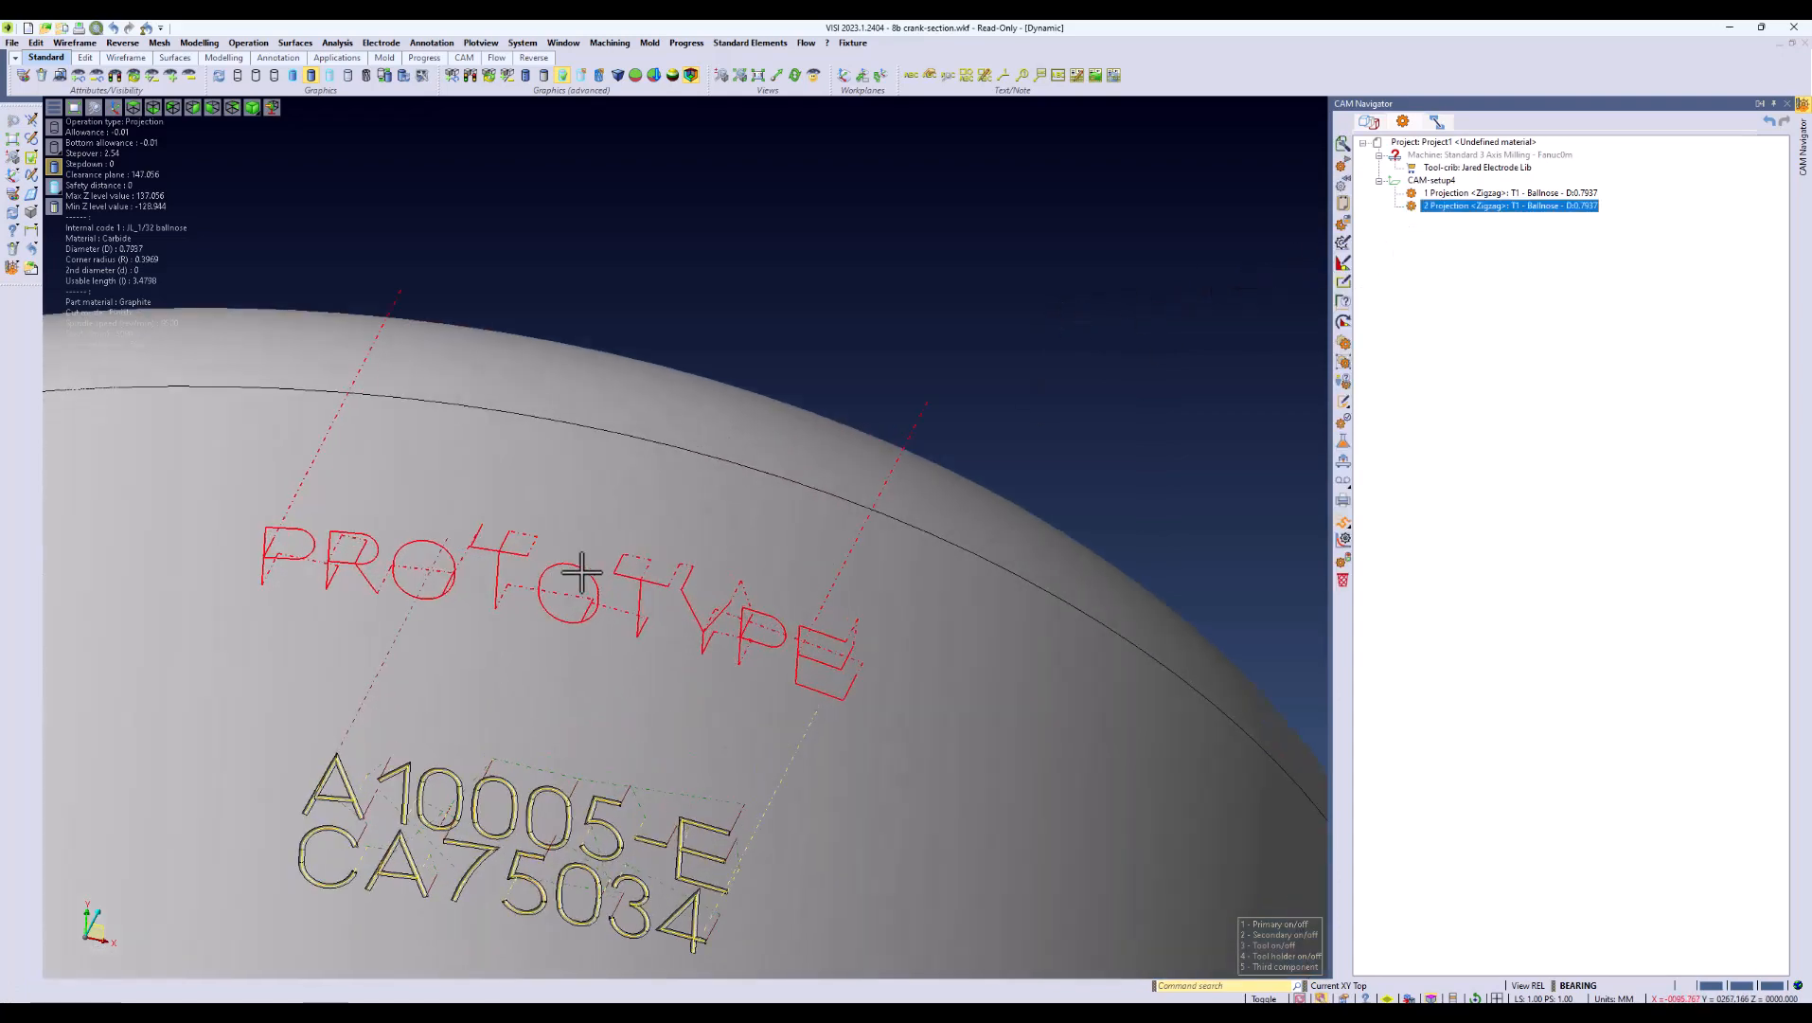
middle_drag(581, 572, 581, 572)
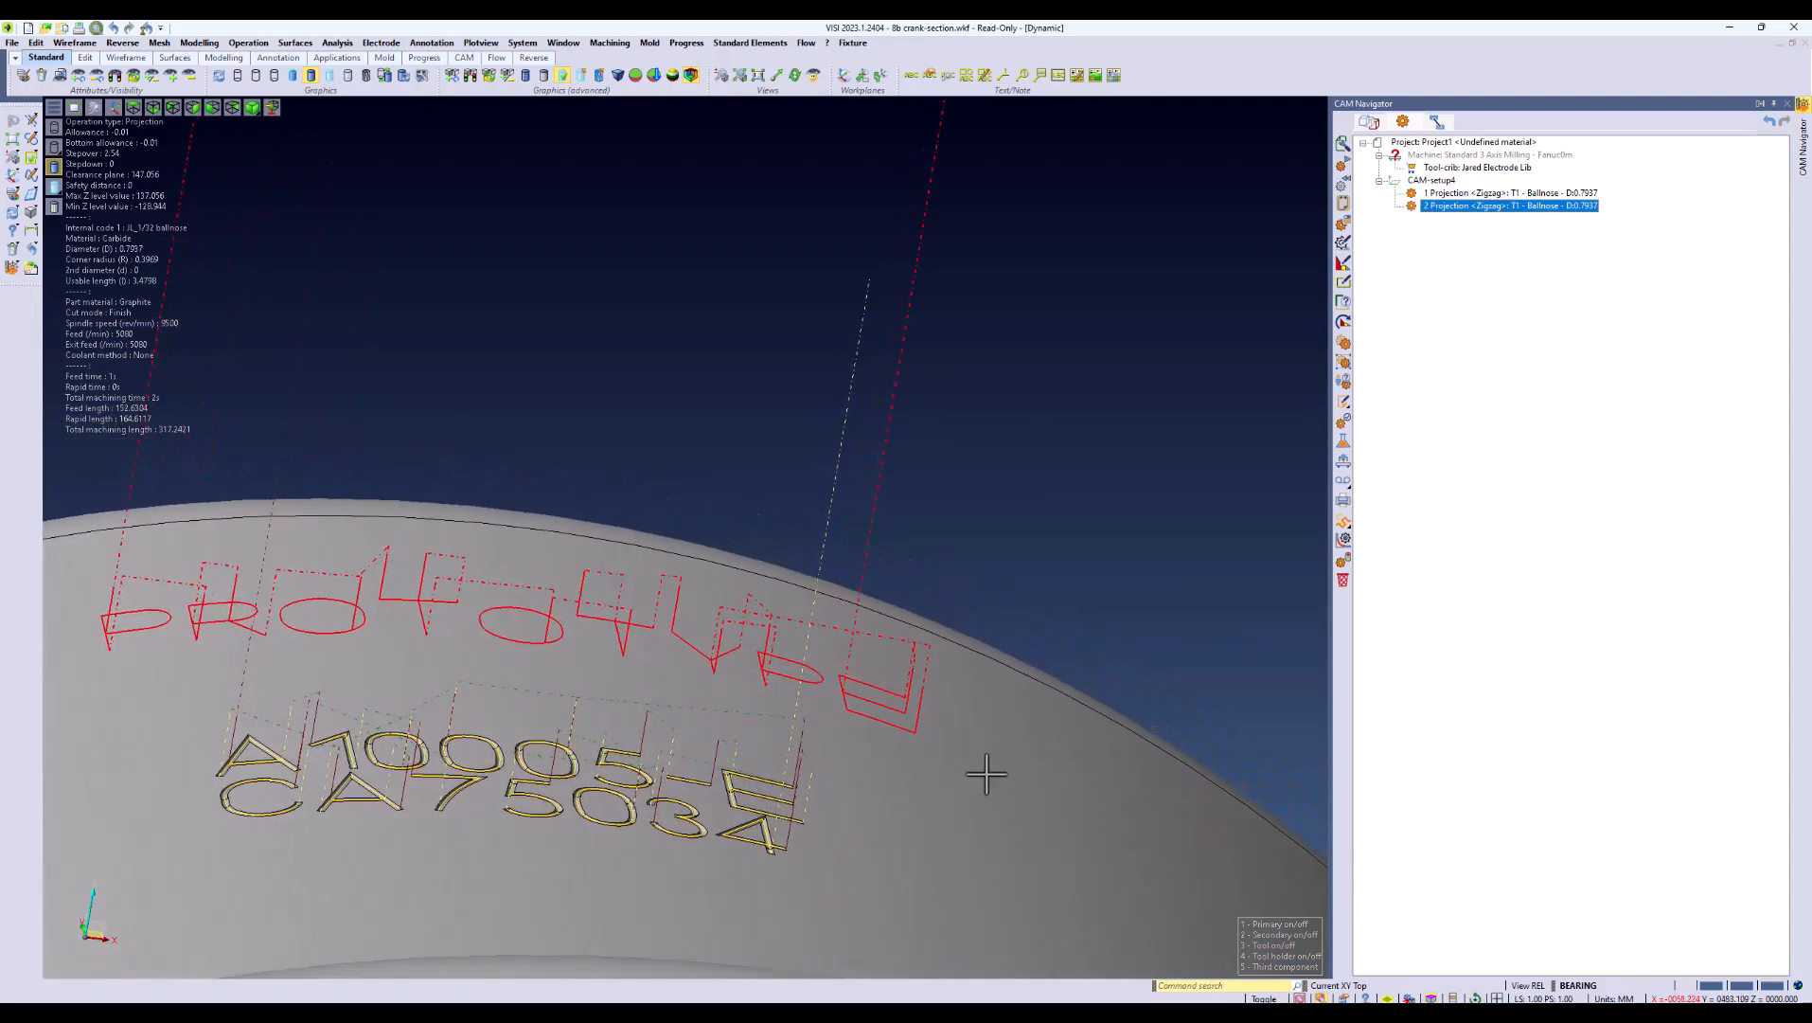